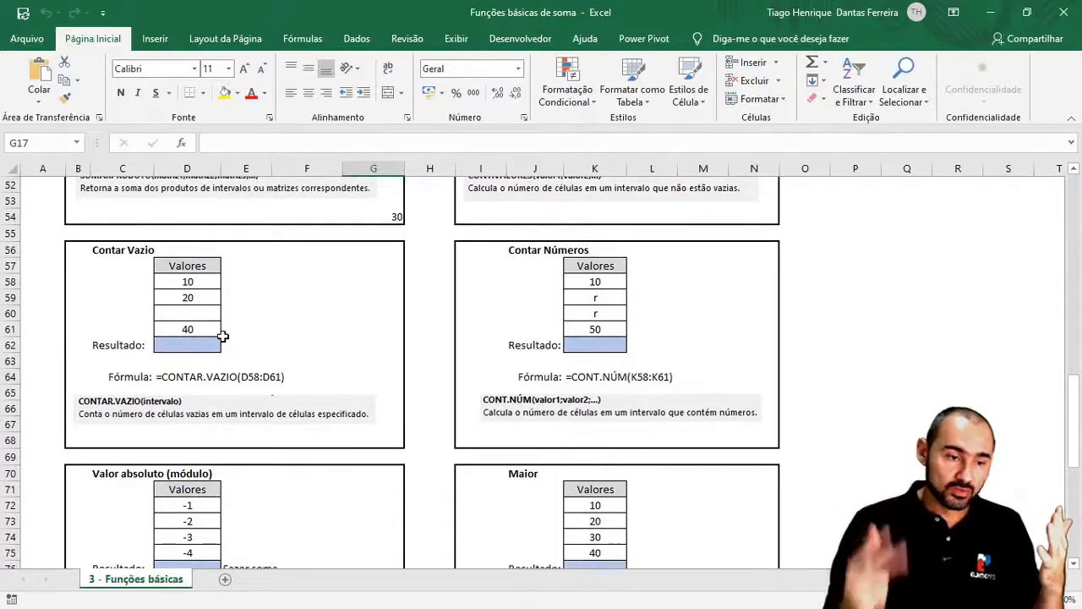
- Add only cells D7 and D4 in the Soma result cell D8 with =SOMA(D7;D4)
scroll(222, 336, "down", 3)
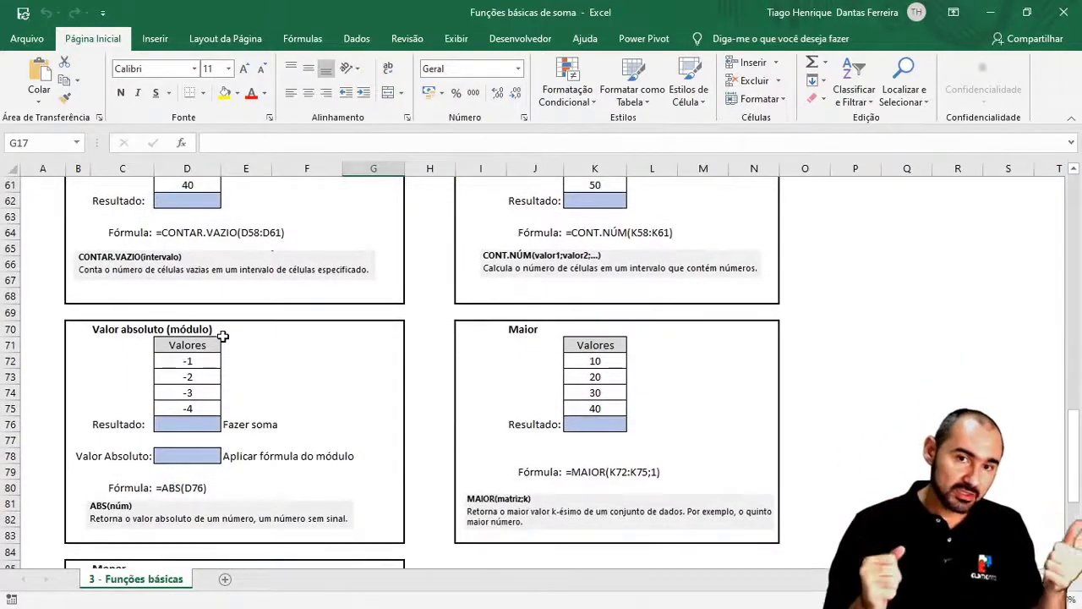
scroll(249, 337, "up", 12)
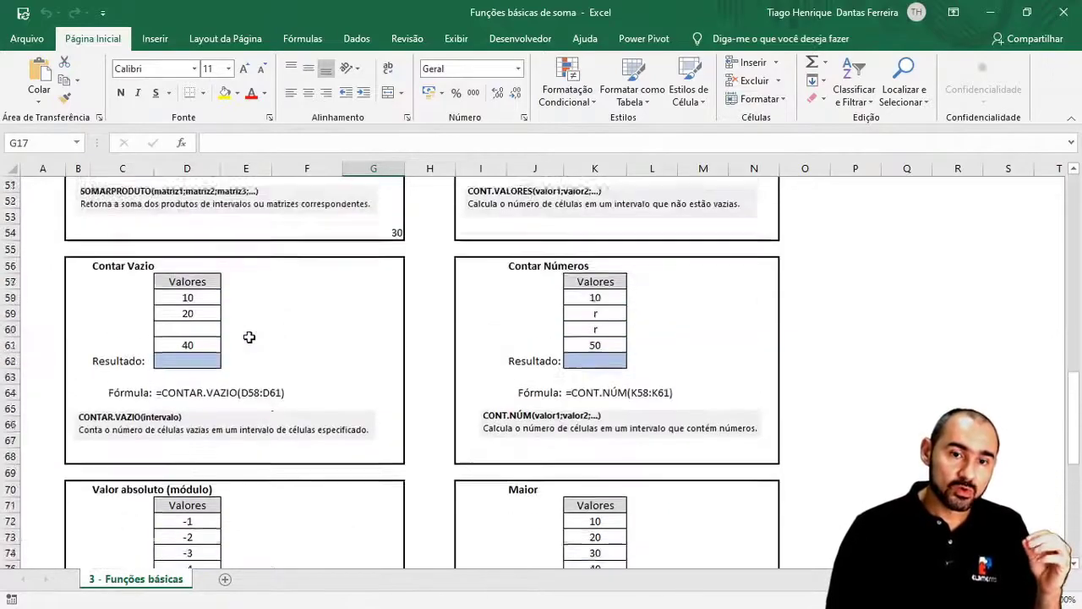
scroll(248, 336, "up", 8)
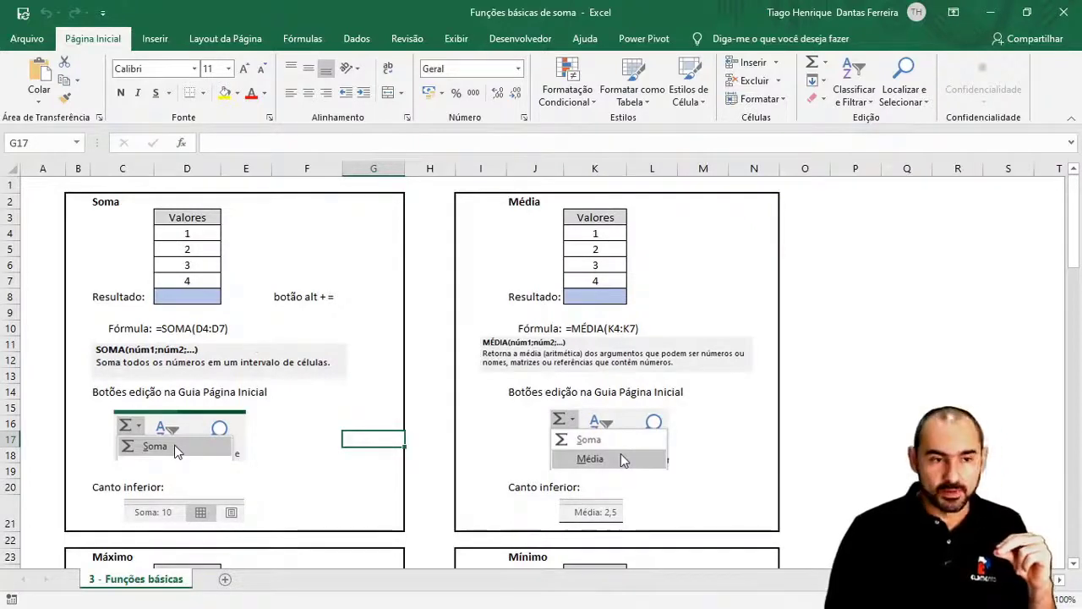
left_click(203, 295)
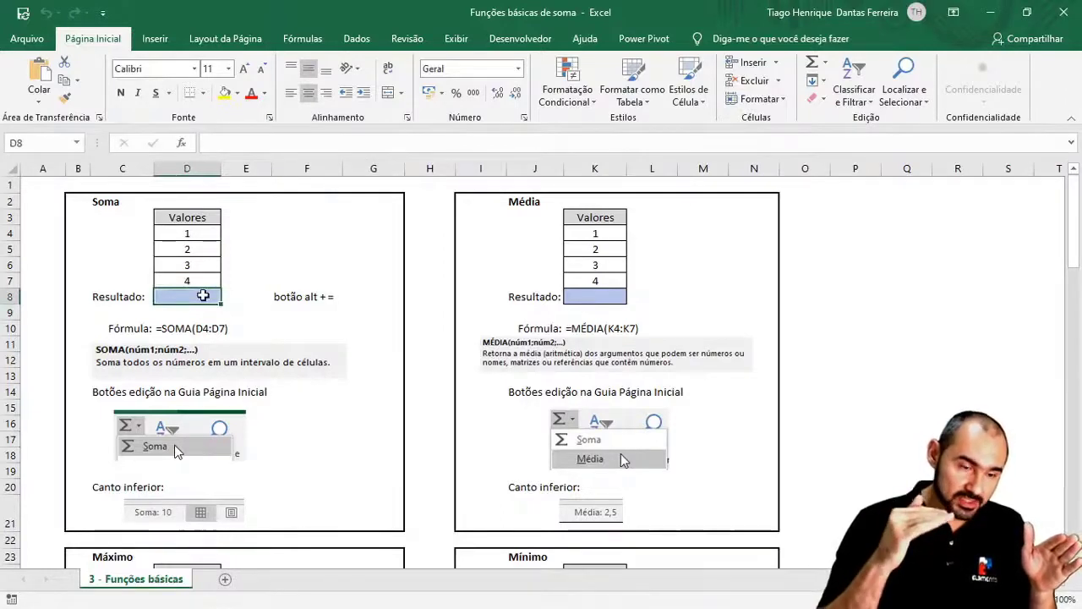
type("=som")
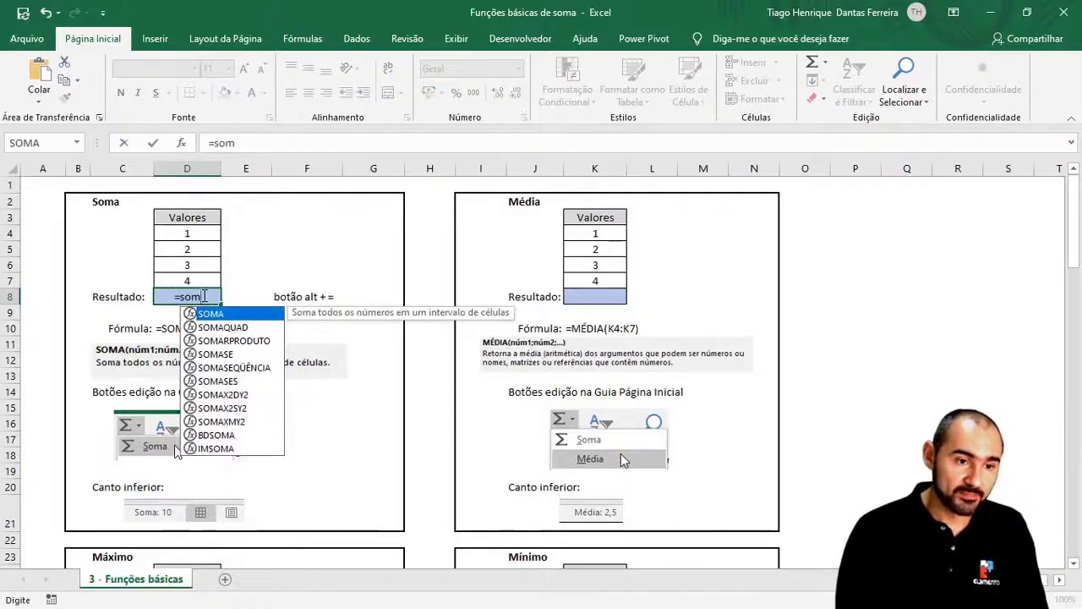
key("Tab")
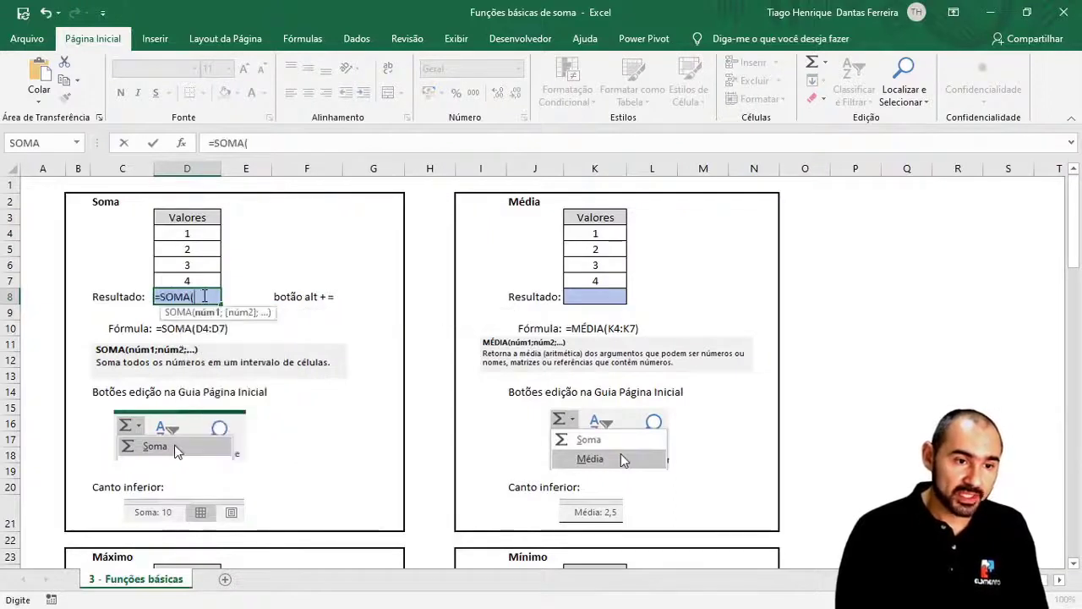
key("Up")
type(";")
key("Up")
key("Up")
key("Up")
key("Up")
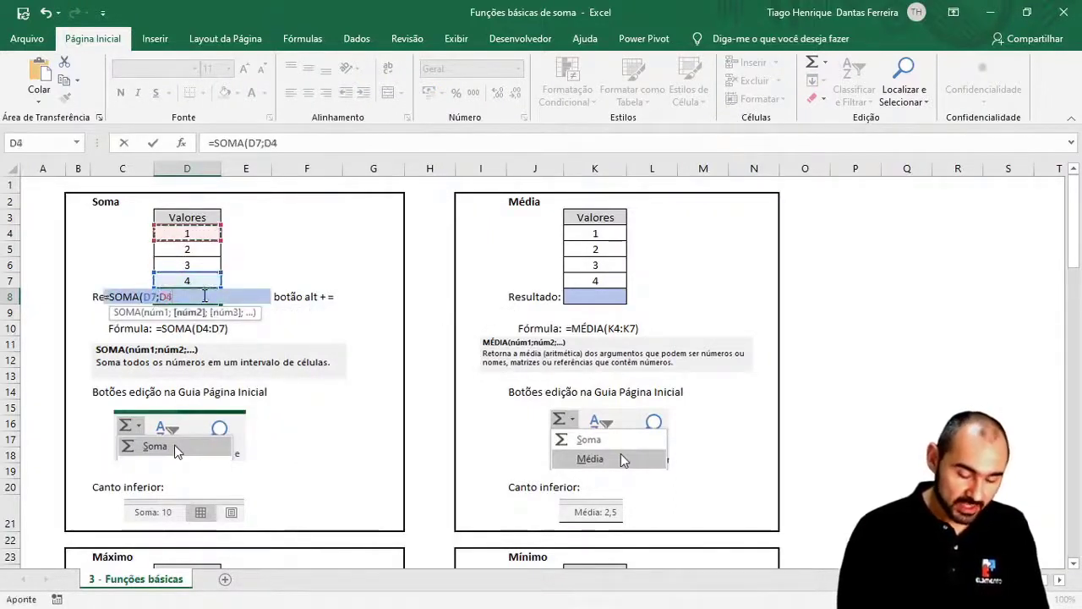
type(";")
key("BackSpace")
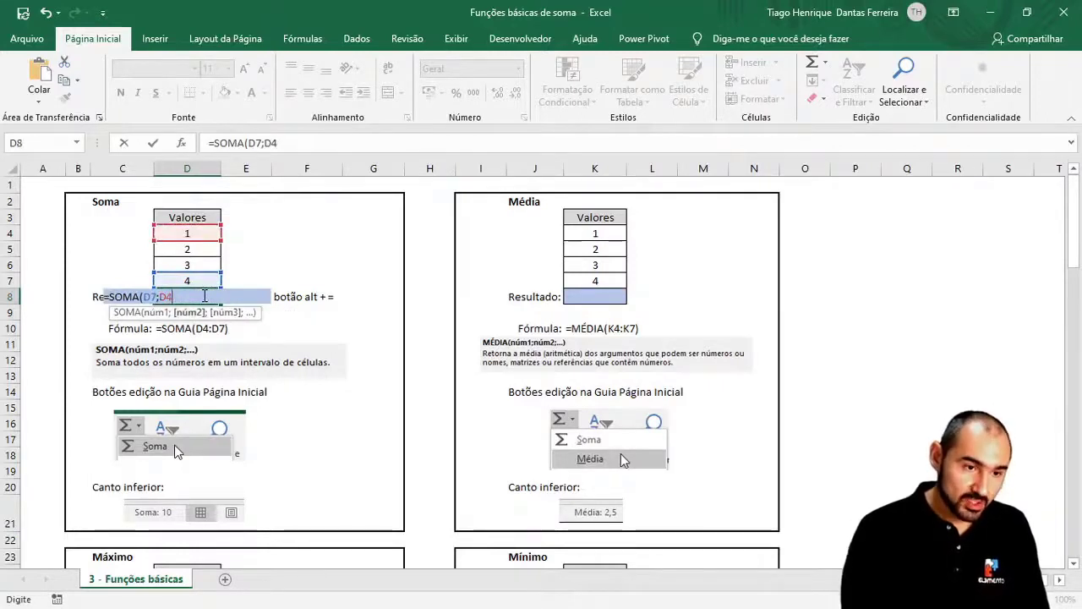
key("Return")
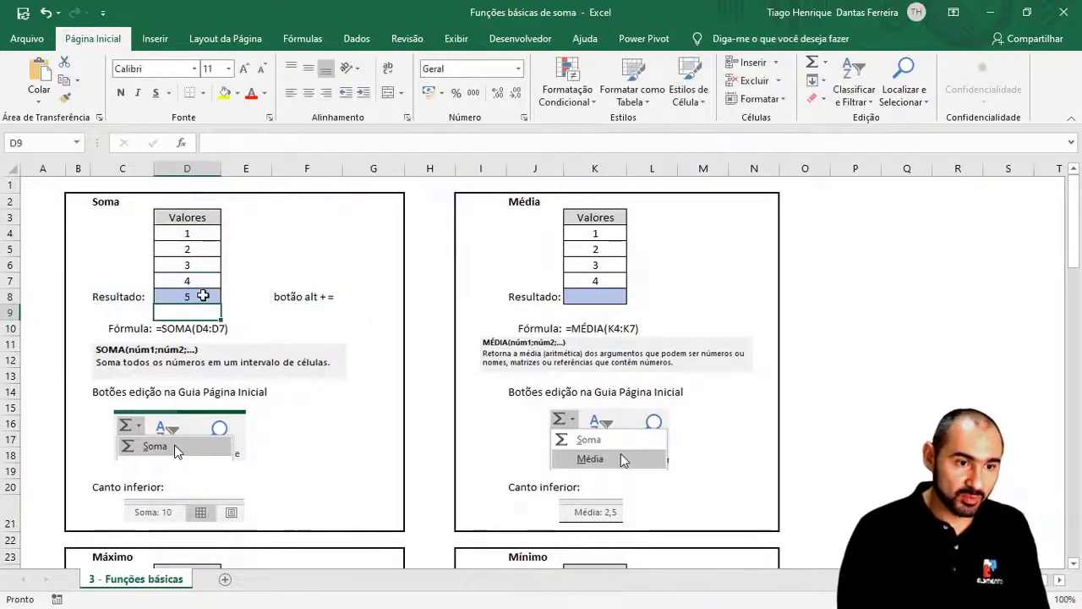
- Replace the formula in result cell D8 with =SOMA(D4:D7) to sum the whole interval
left_click(203, 295)
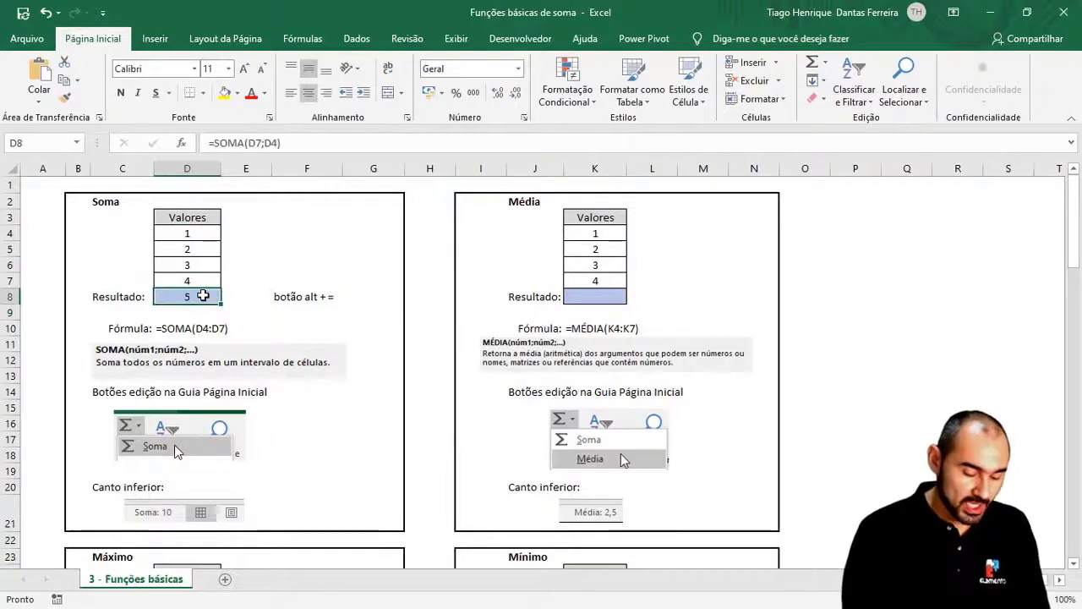
type("=soma")
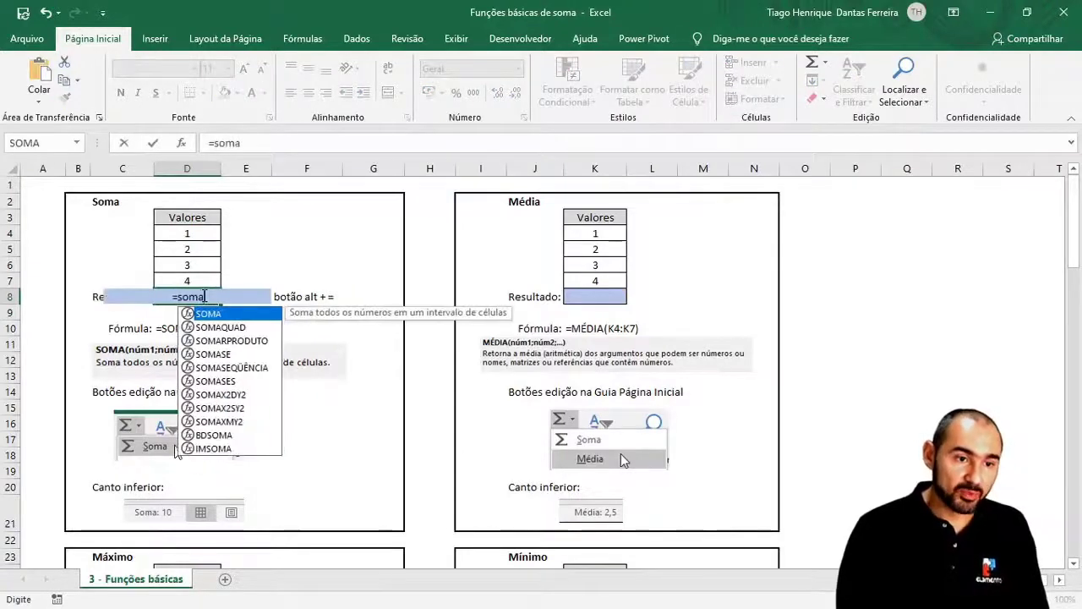
key("Tab")
key("Up")
key("shift+Up")
key("shift+Up")
key("shift+Up")
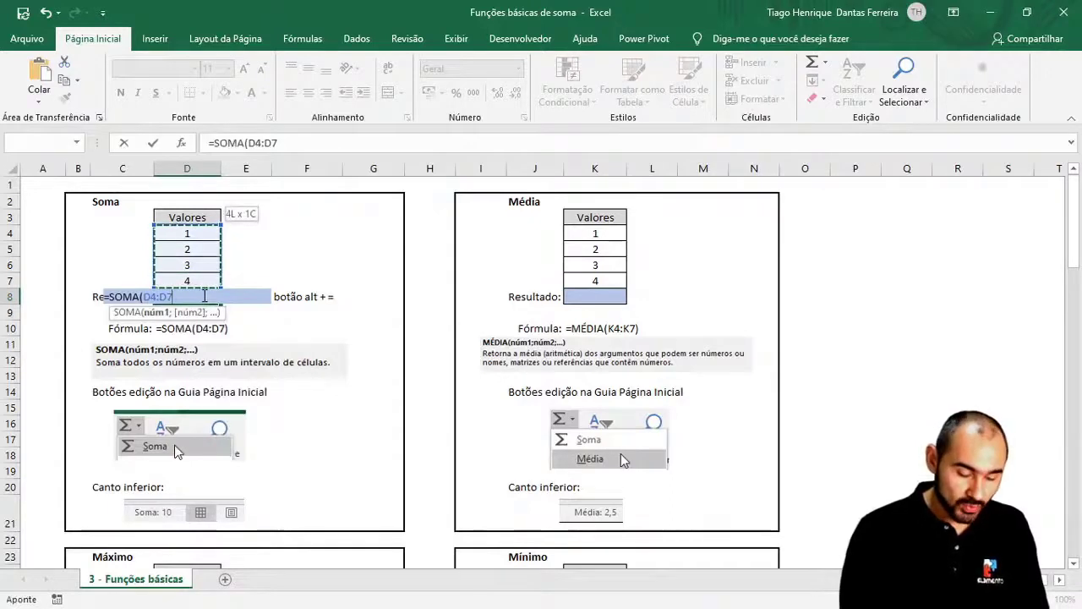
type(")")
key("Return")
- Copy the Soma values in D4:D7 into the adjacent cells E4:E7
key("Up")
key("Up")
key("Up")
key("Up")
key("Up")
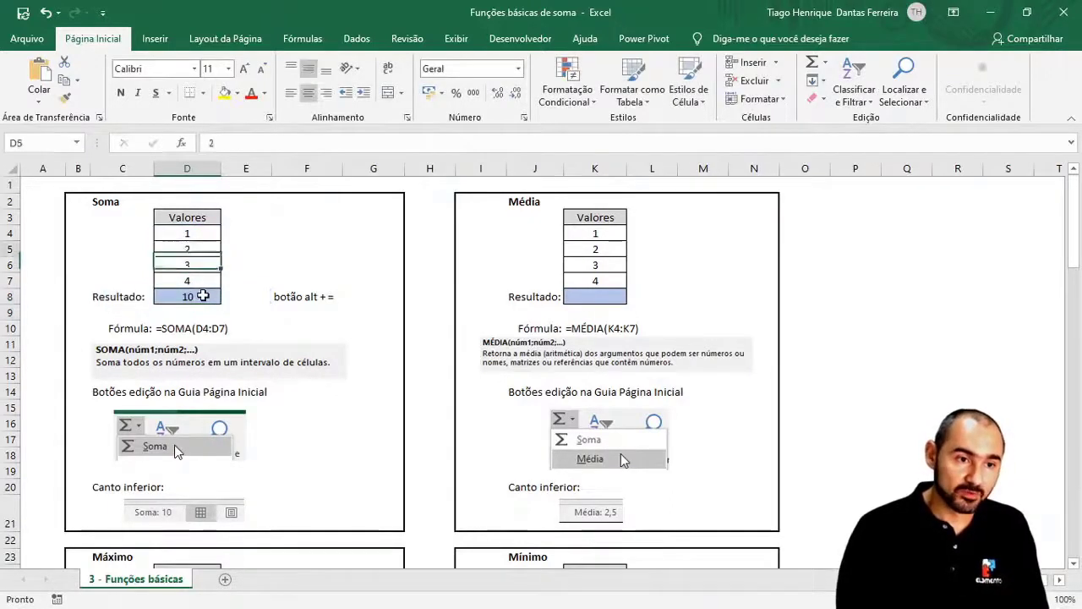
key("shift+Down")
key("shift+Down")
key("shift+Down")
key("ctrl+c")
key("Right")
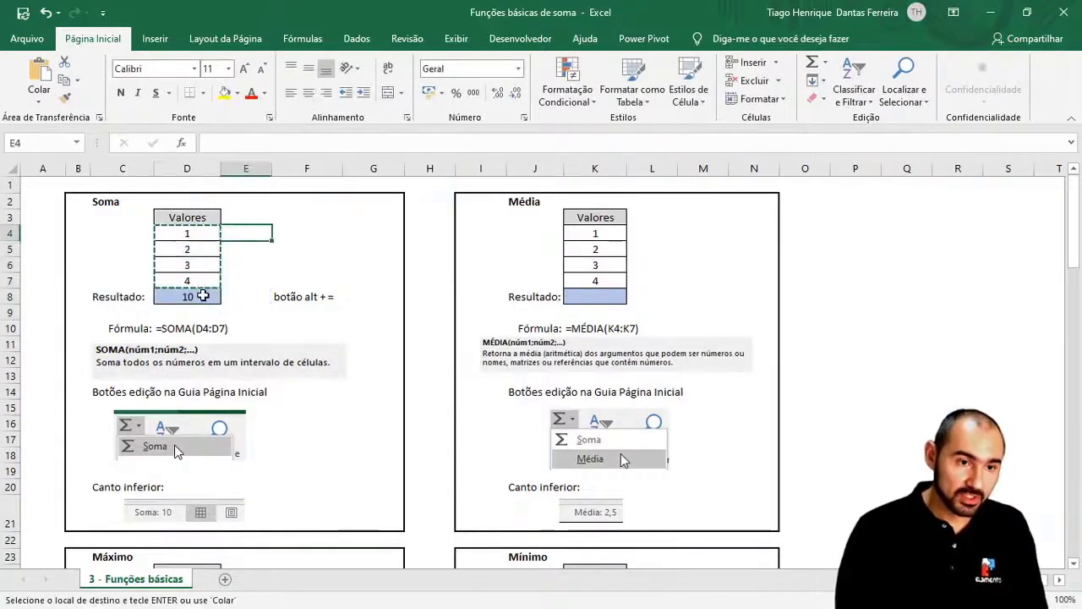
key("ctrl+v")
- Overwrite the Soma result in D8 with a SOMA formula covering both value columns, D4:E7
key("Down")
key("Down")
key("Down")
key("Down")
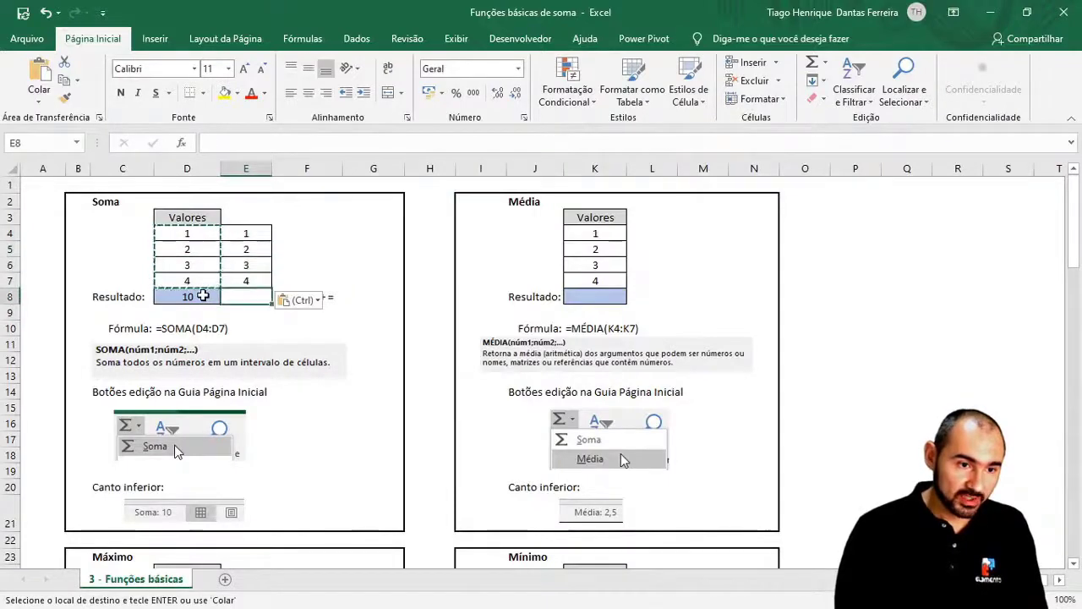
key("Left")
type("=soma")
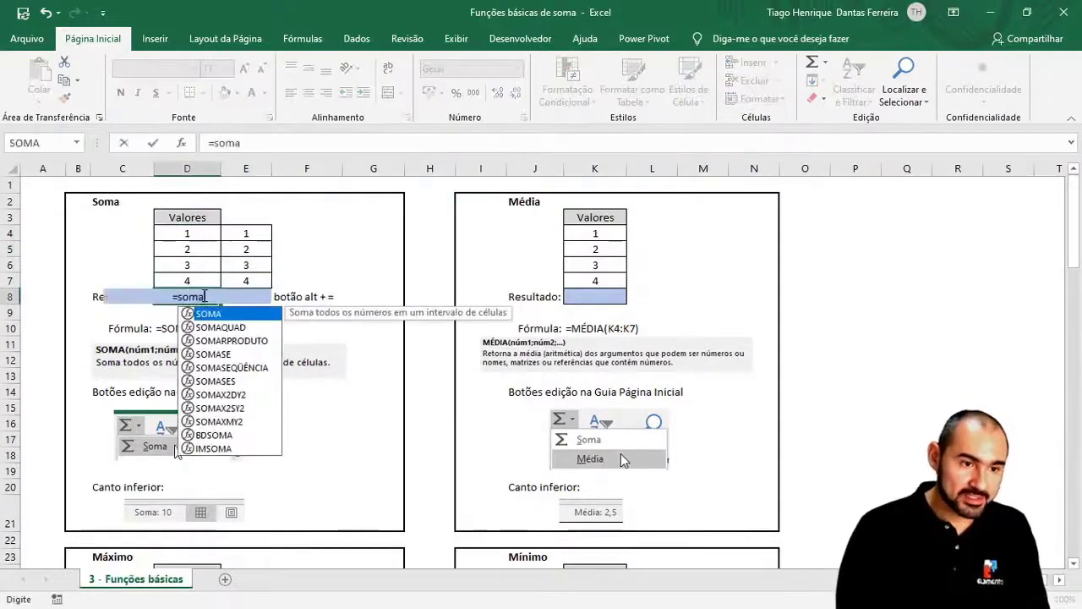
key("Tab")
key("Up")
key("shift+Right")
key("shift+Up")
key("shift+Up")
key("shift+Up")
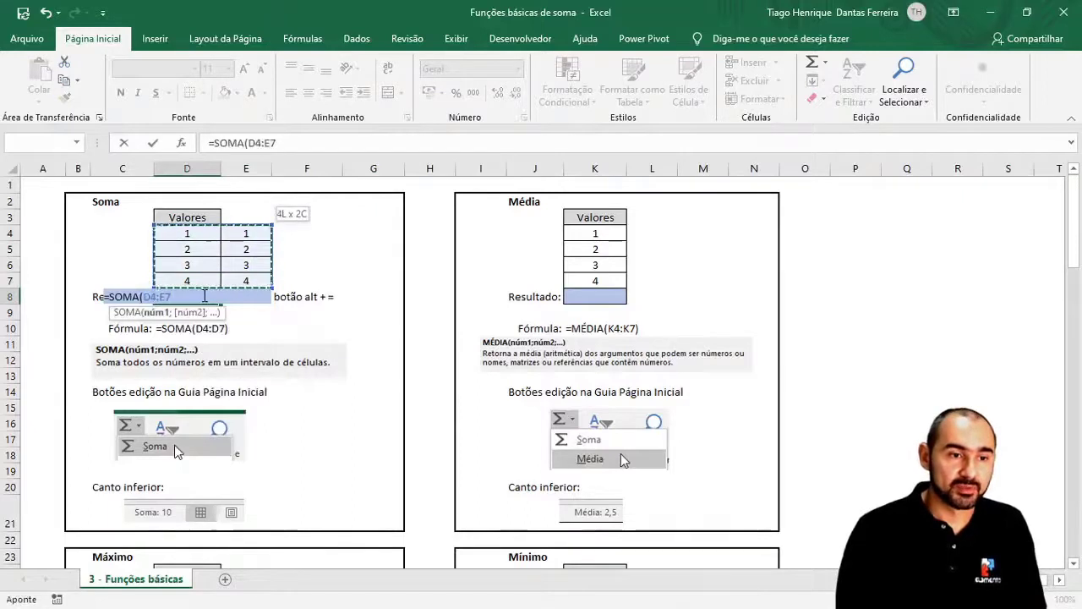
key("Return")
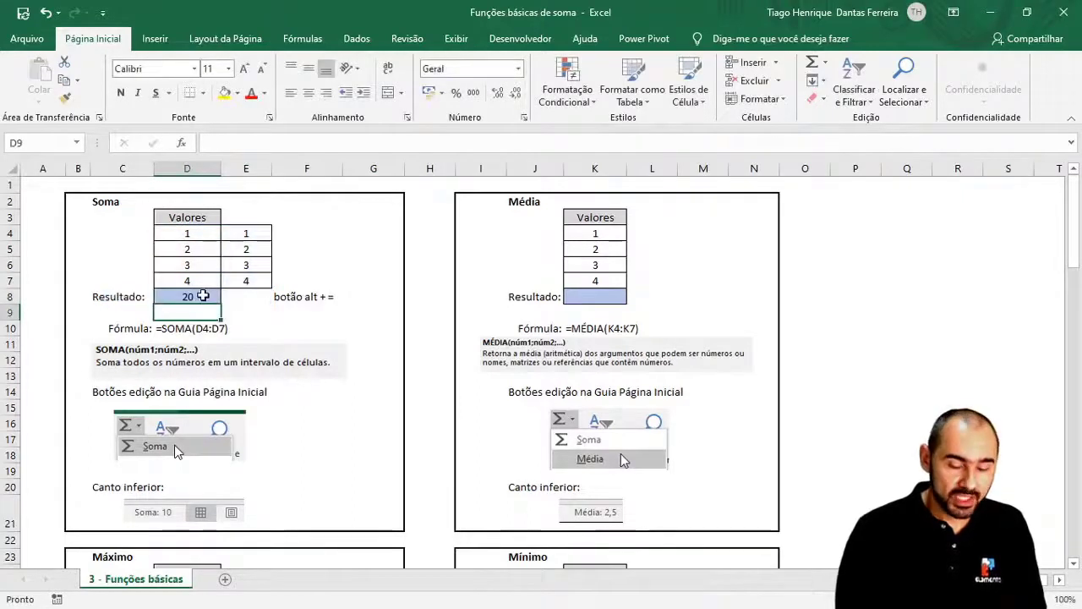
- Clear result cell D8 and fill it with an AutoSum of D4:D7
left_click(203, 295)
key("Delete")
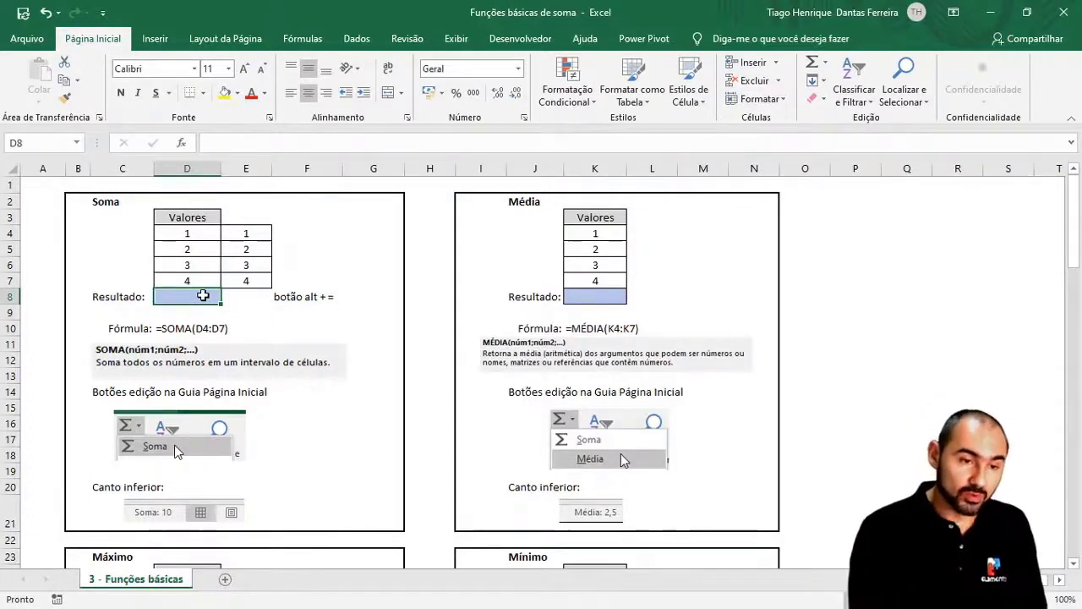
key("alt+equal")
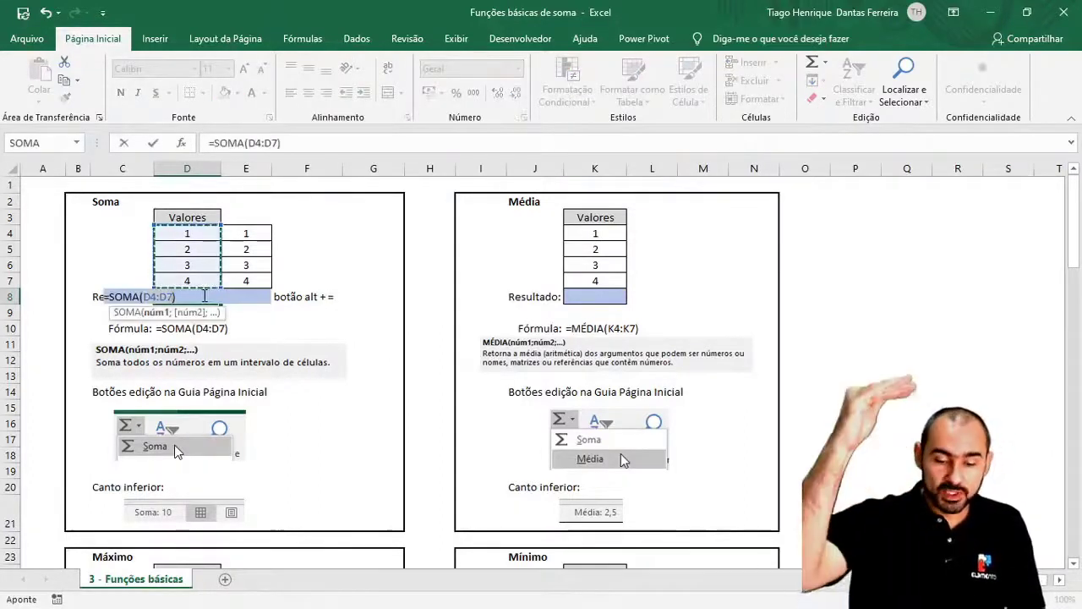
key("Return")
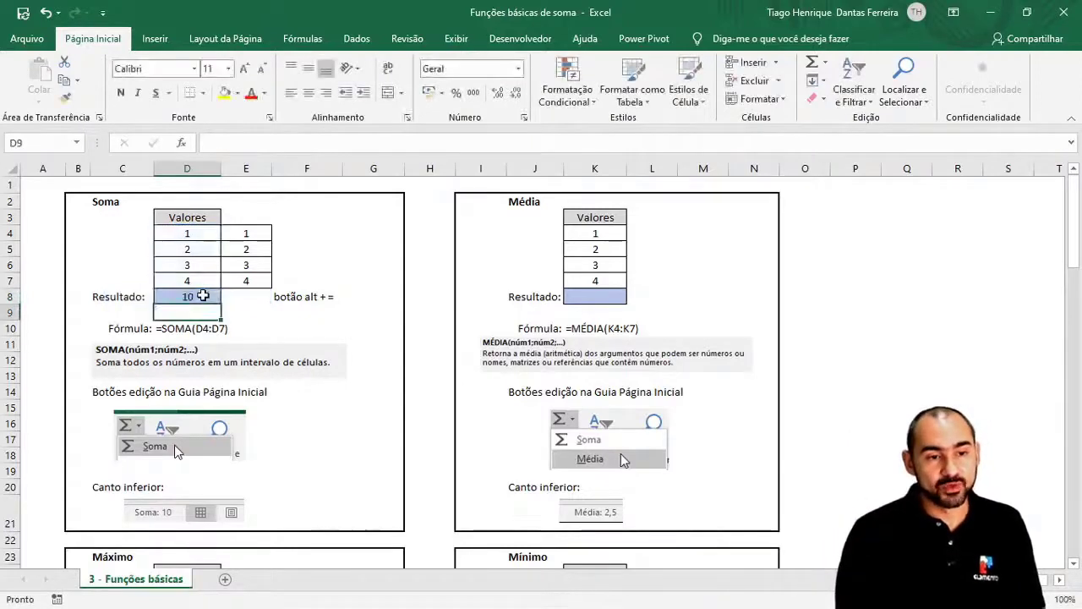
- Clear the Soma result in D8 again and repeat the AutoSum insertion there three times
left_click(203, 295)
key("Delete")
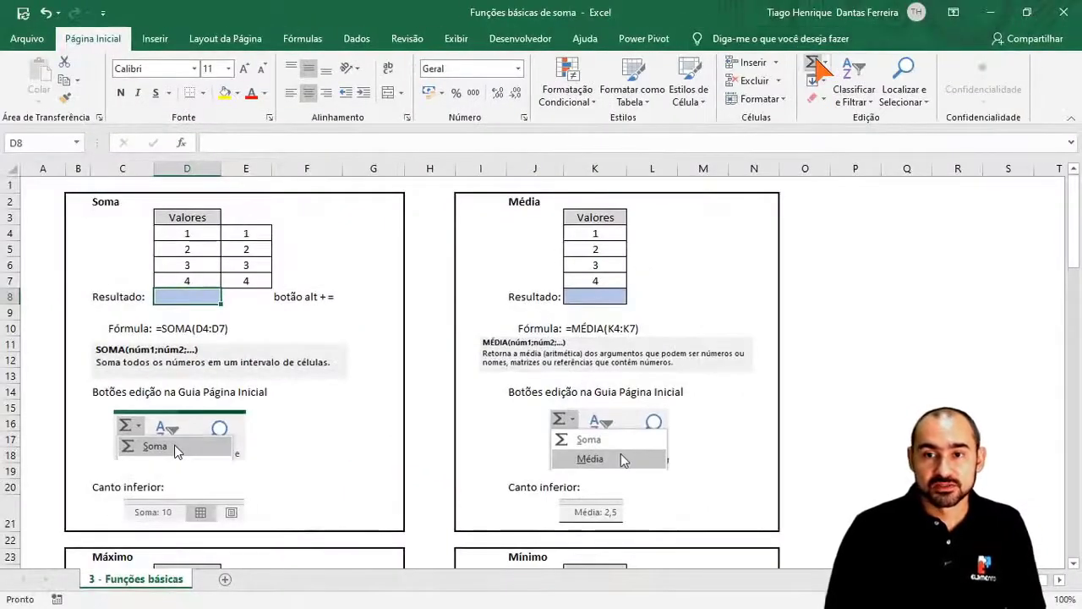
left_click(813, 62)
key("Return")
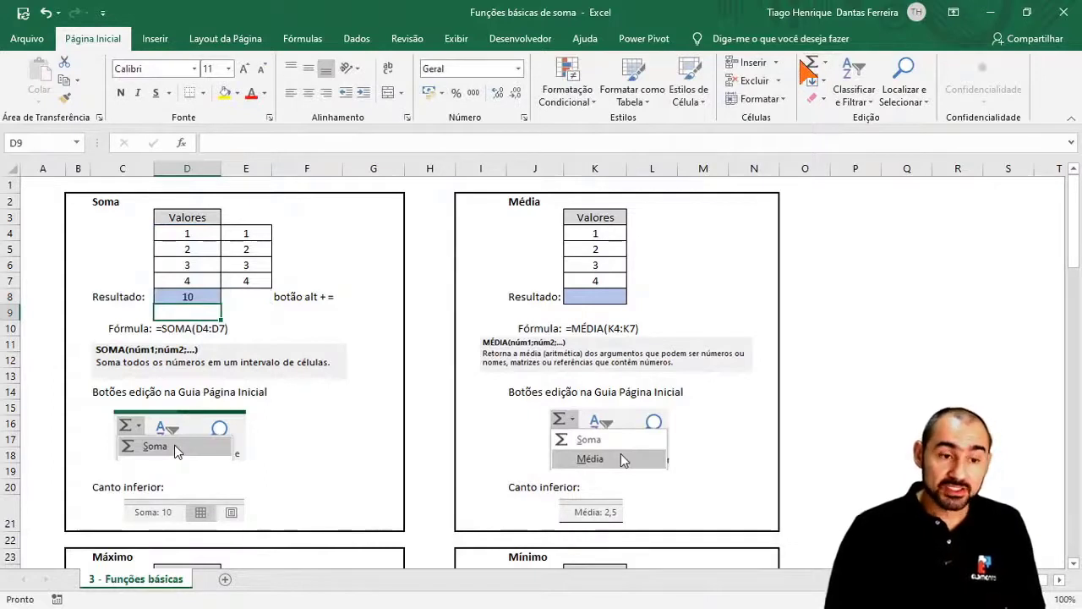
key("Up")
key("alt+equal")
key("Return")
key("Up")
left_click(811, 63)
key("Return")
- Replace the AutoSum in D8 with =SOMA(D4:E7), keeping D8 selected after entering it
key("Up")
type("=soma")
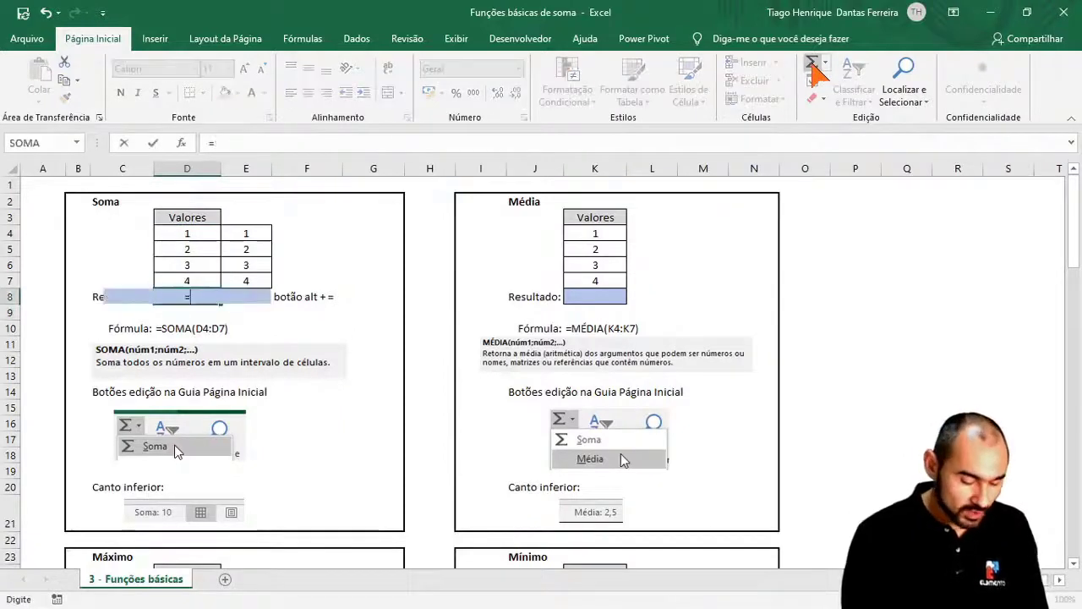
key("Tab")
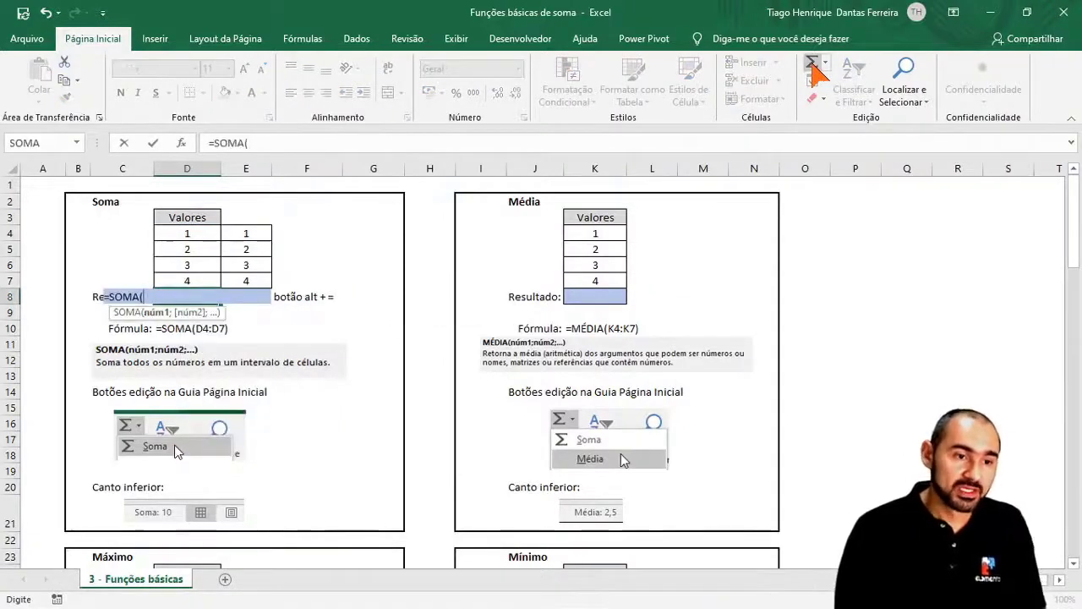
key("Up")
key("Up")
key("Up")
key("Up")
key("shift+Down")
key("shift+Down")
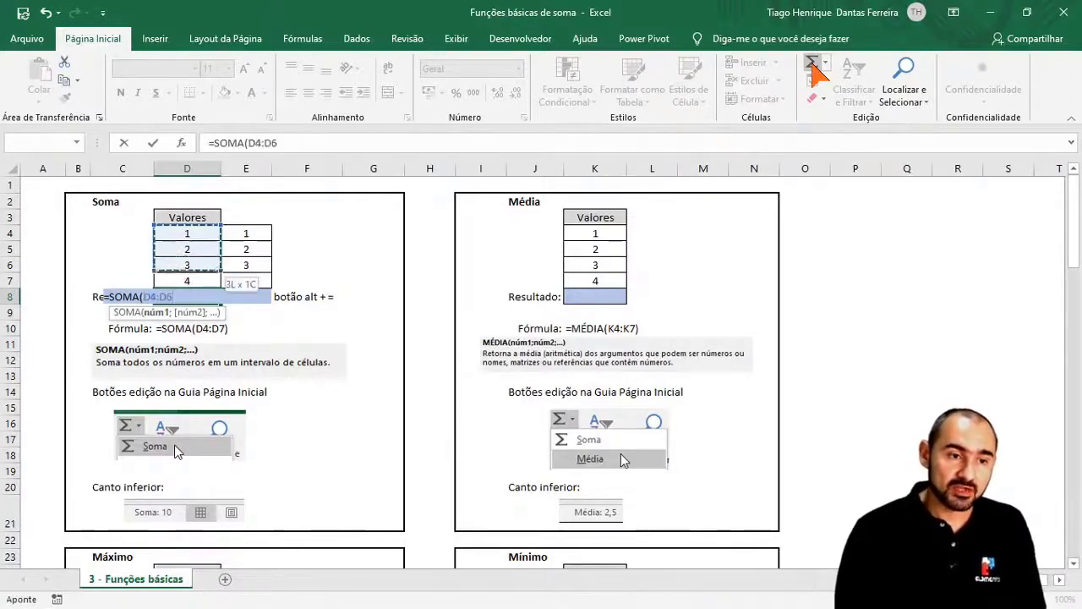
key("shift+Down")
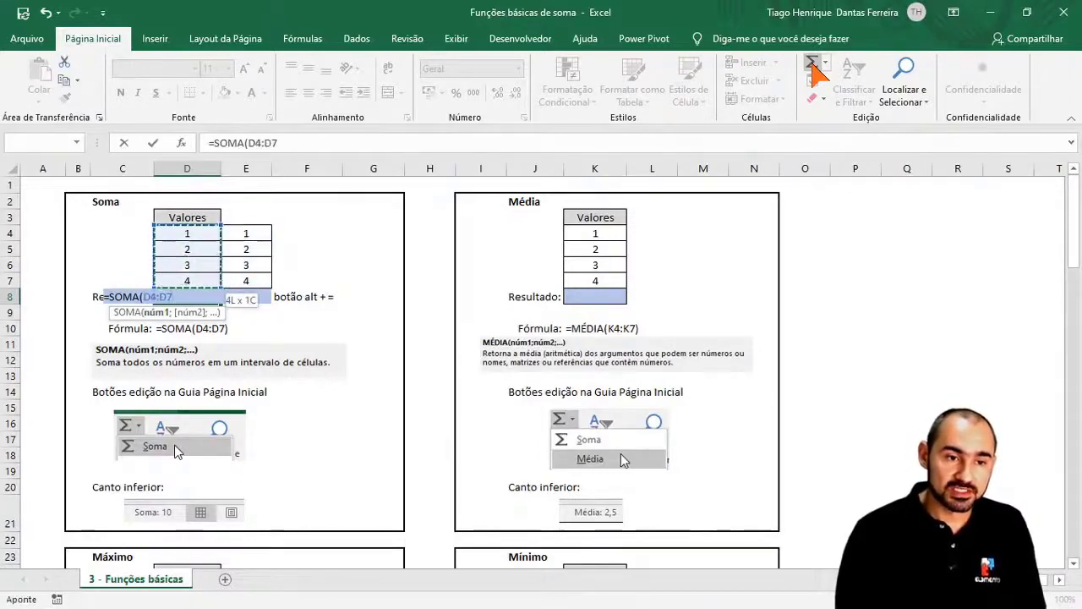
key("shift+Right")
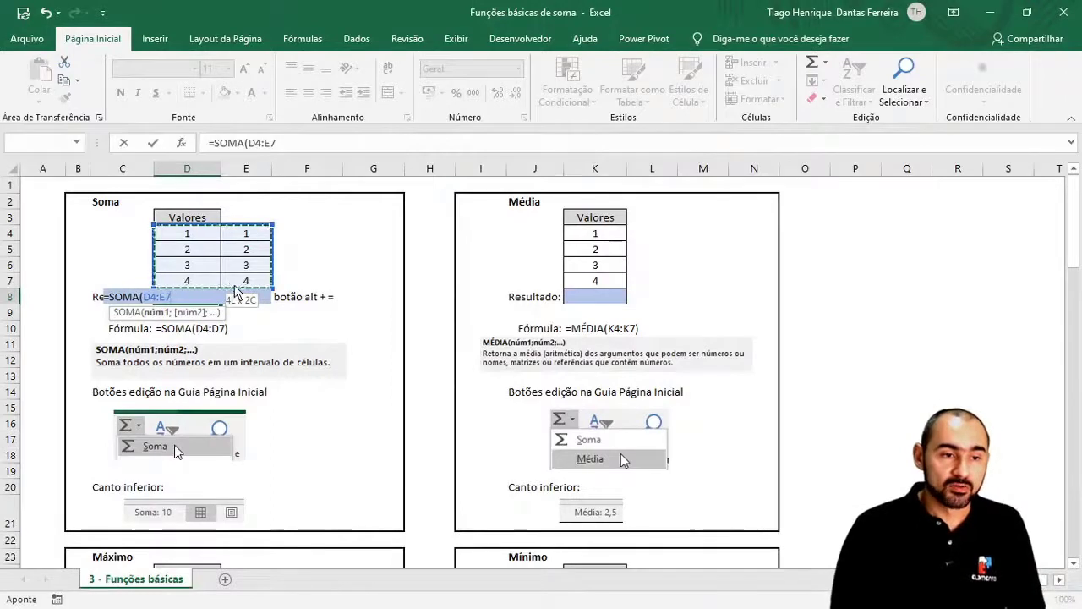
key("ctrl+Return")
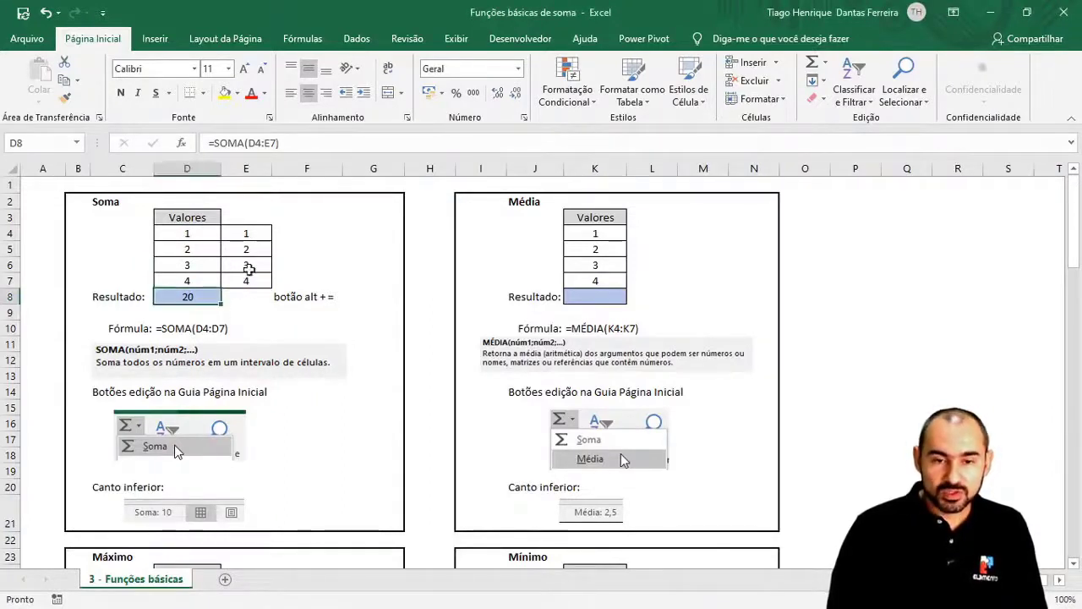
left_click(611, 307)
left_click(600, 295)
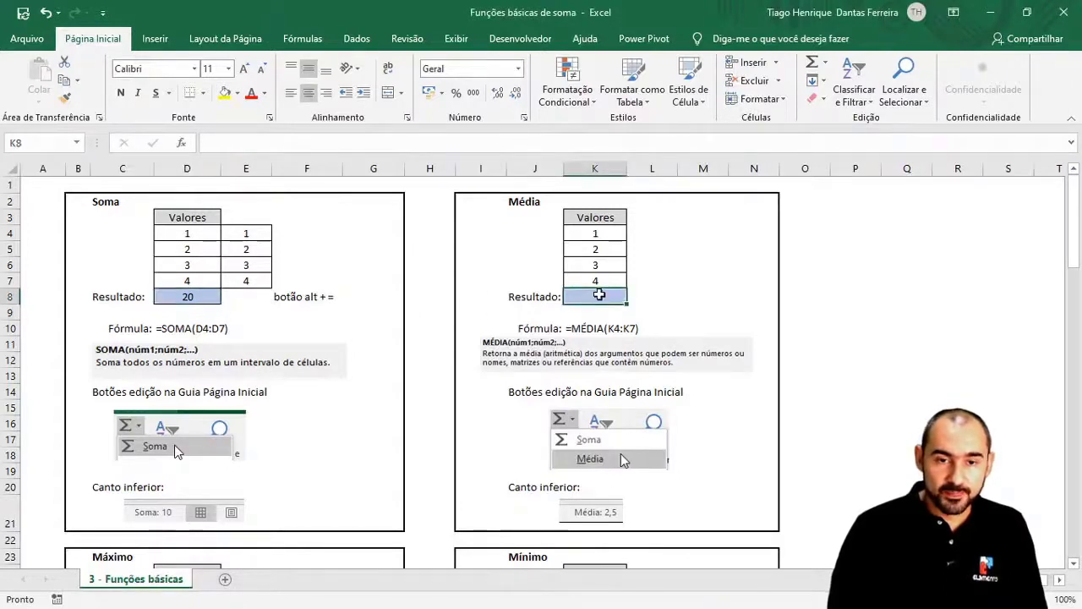
type("=méd")
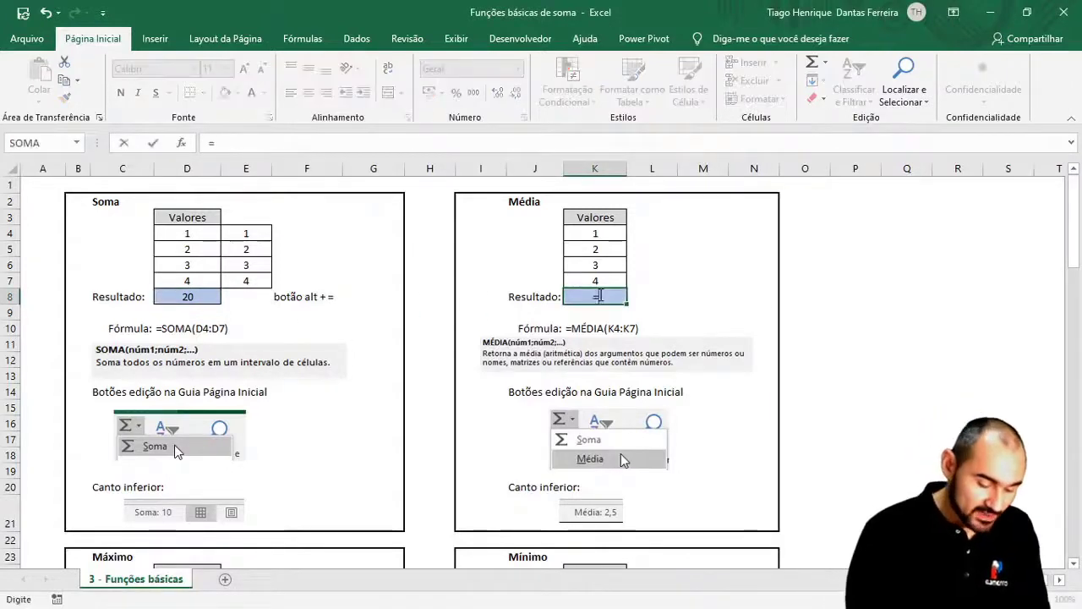
key("Tab")
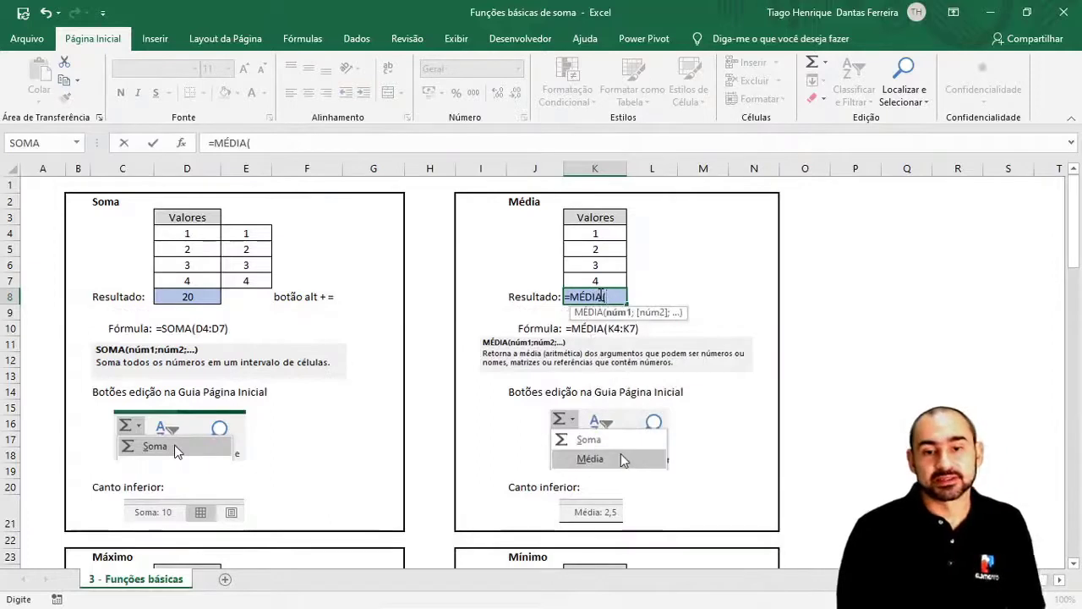
key("BackSpace")
key("BackSpace")
key("BackSpace")
key("BackSpace")
key("BackSpace")
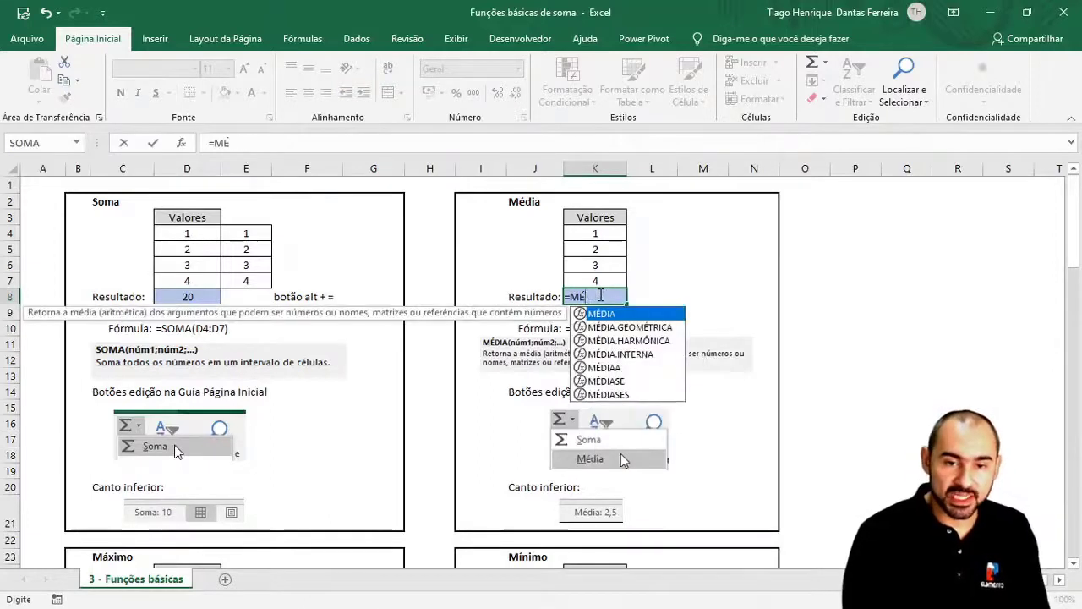
key("BackSpace")
key("BackSpace")
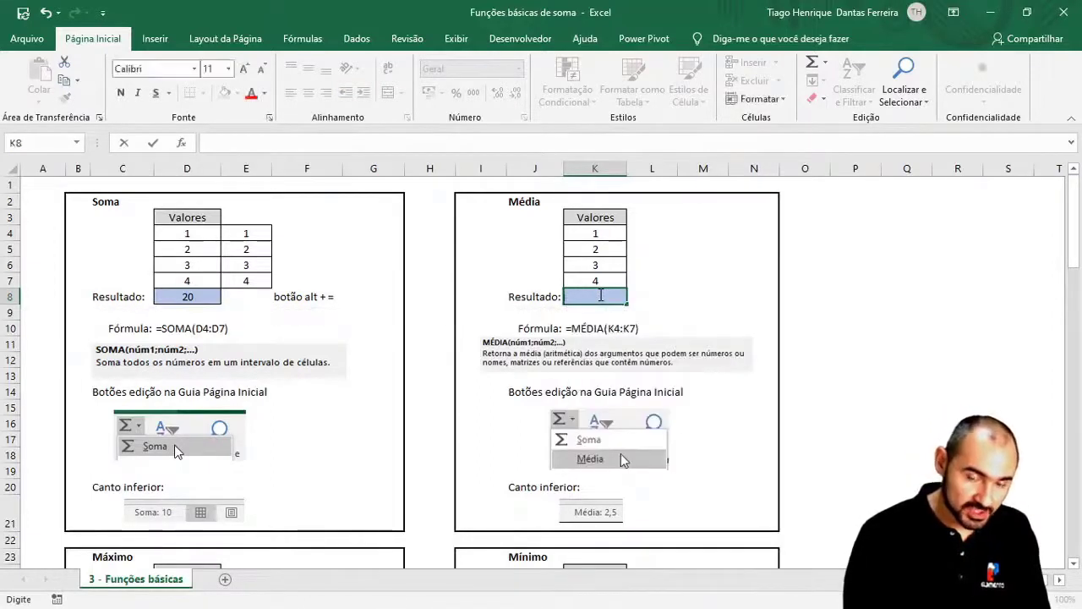
- Enter =MÉDIA(K4:K7) in the Média result cell K8, keeping the cell selected
type("=")
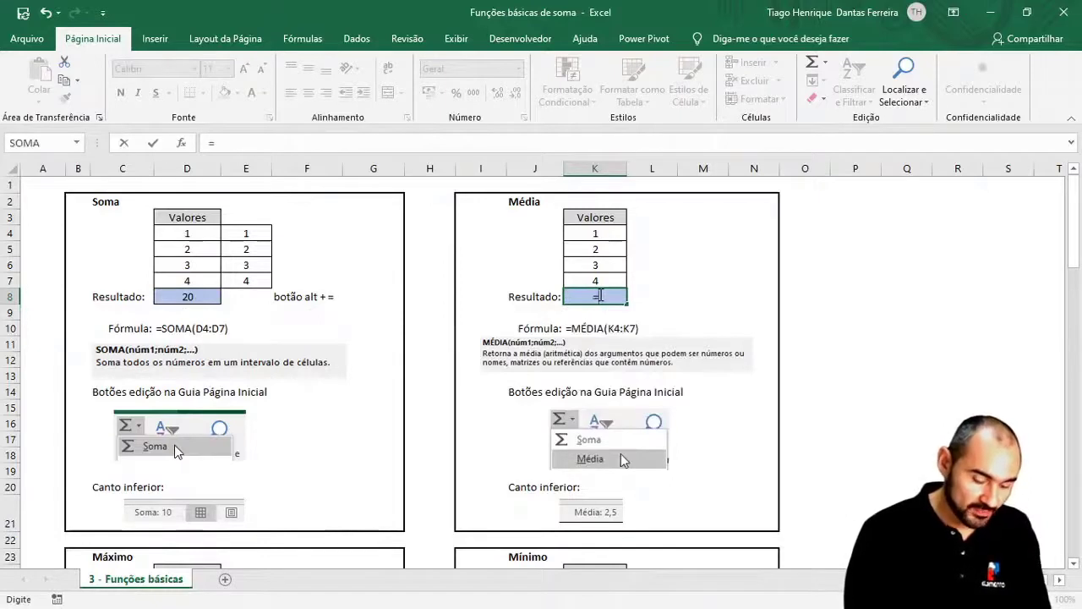
type("mé")
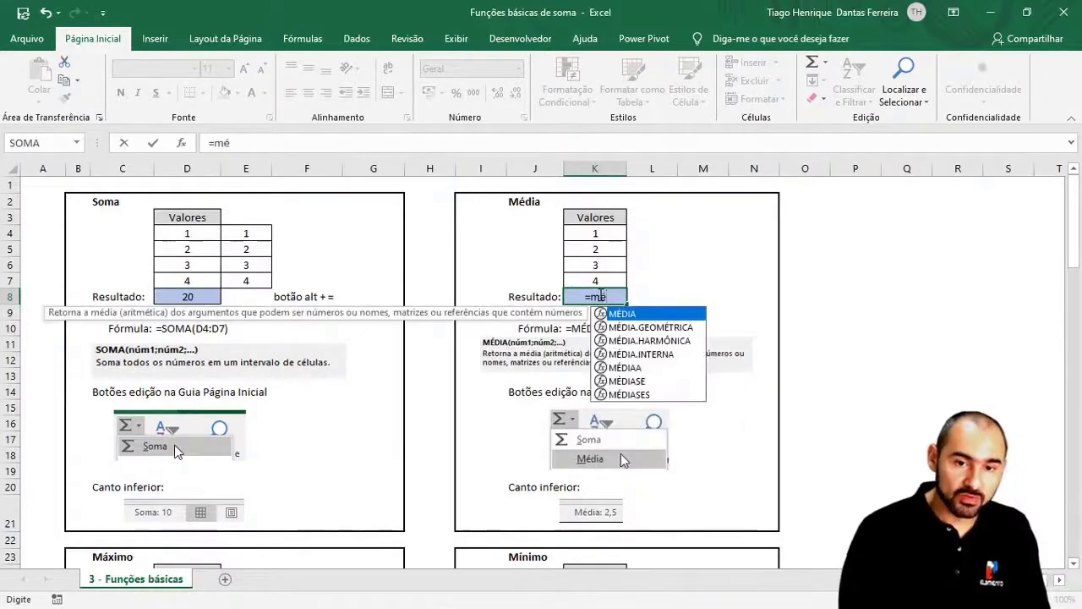
key("Tab")
key("Up")
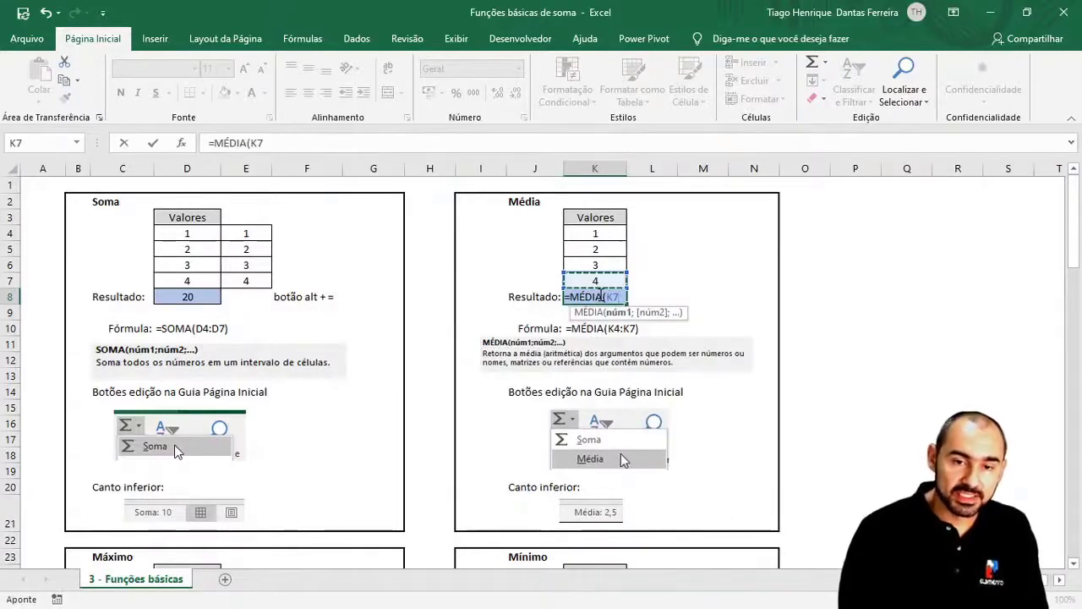
key("shift+Up")
key("shift+Up")
key("shift+Up")
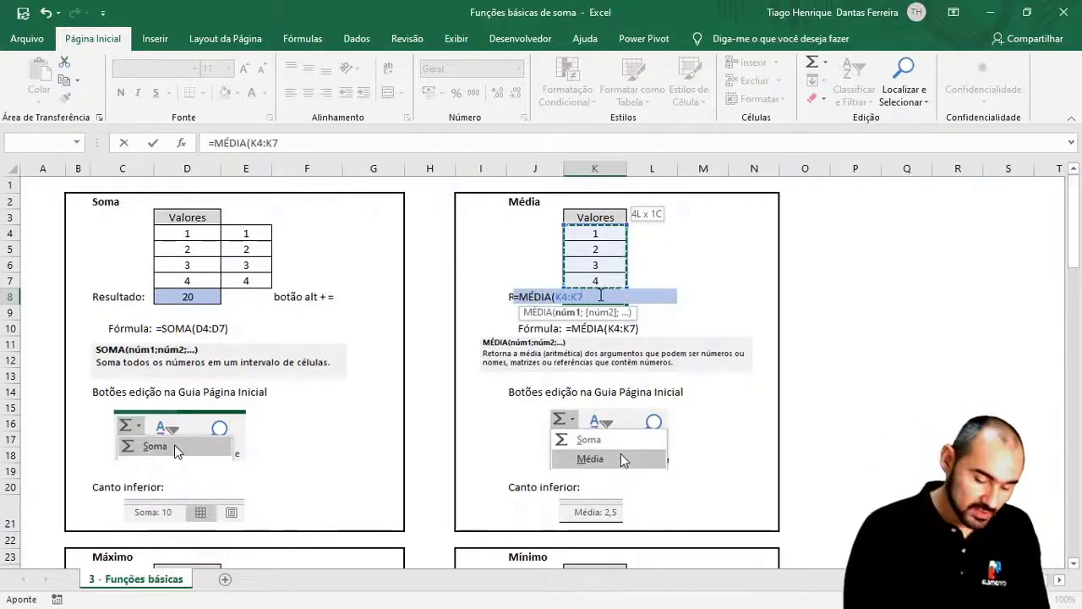
key("ctrl+Return")
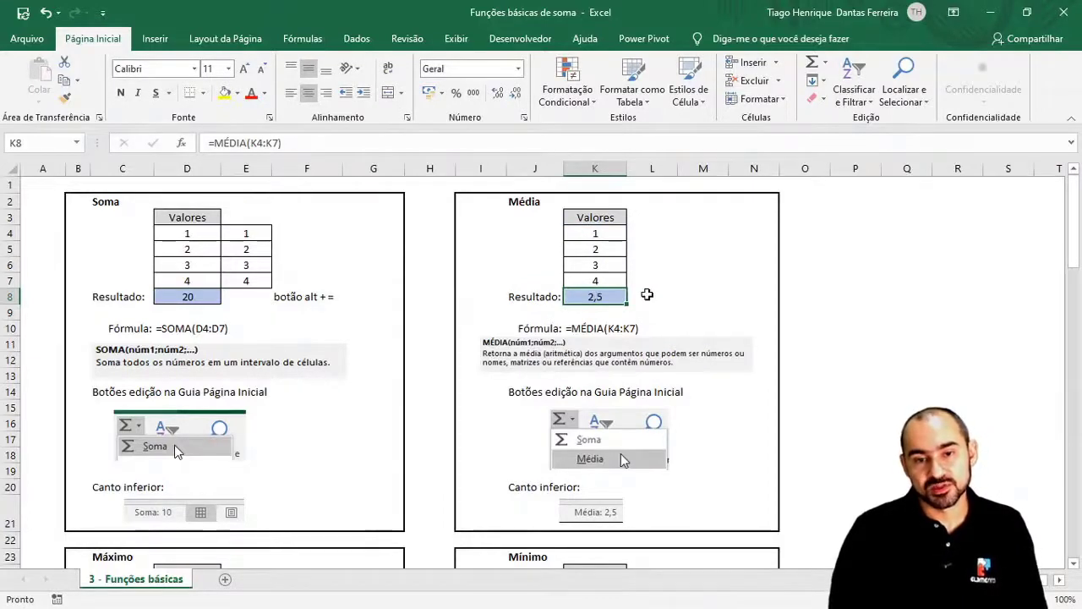
- Select the values in K4:K7 to check their automatic average, then deselect them
left_click_drag(614, 234, 610, 281)
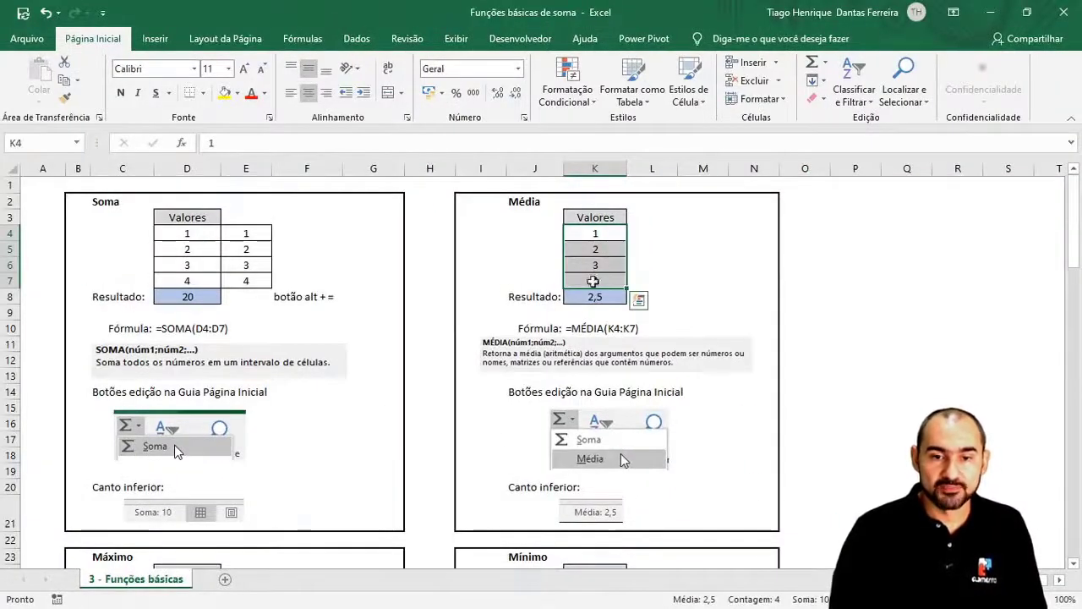
left_click(595, 309)
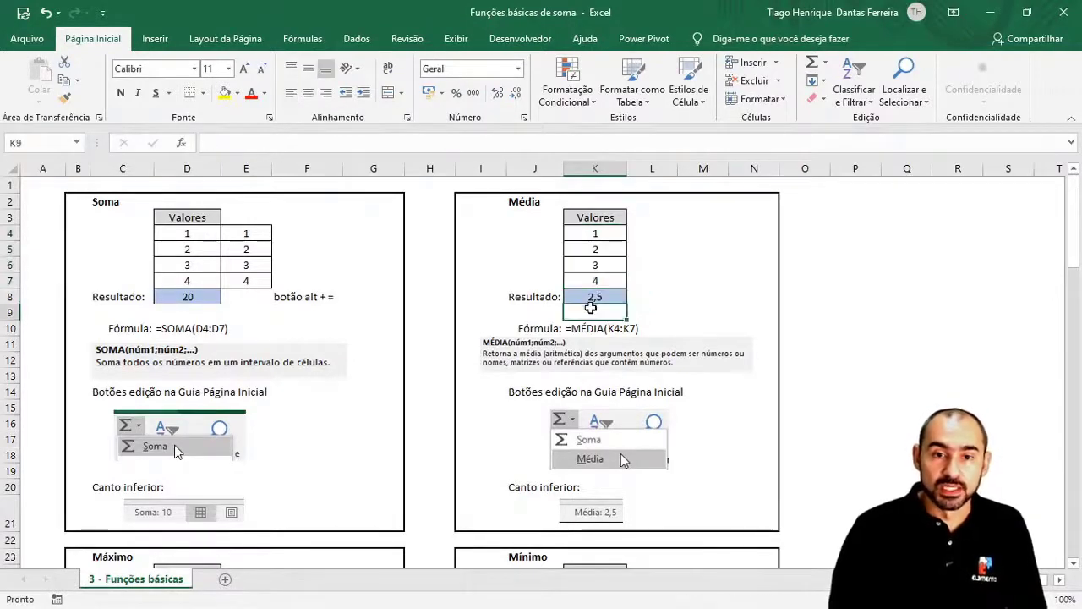
- Refill result cell K8 with the AutoSum Média option over K4:K7
left_click(591, 296)
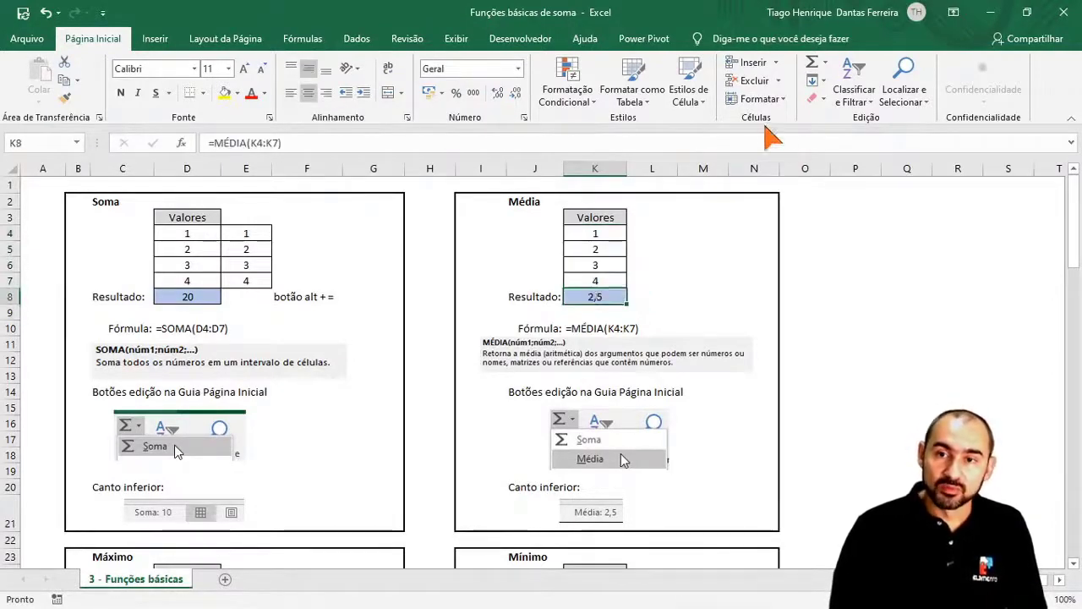
left_click(826, 64)
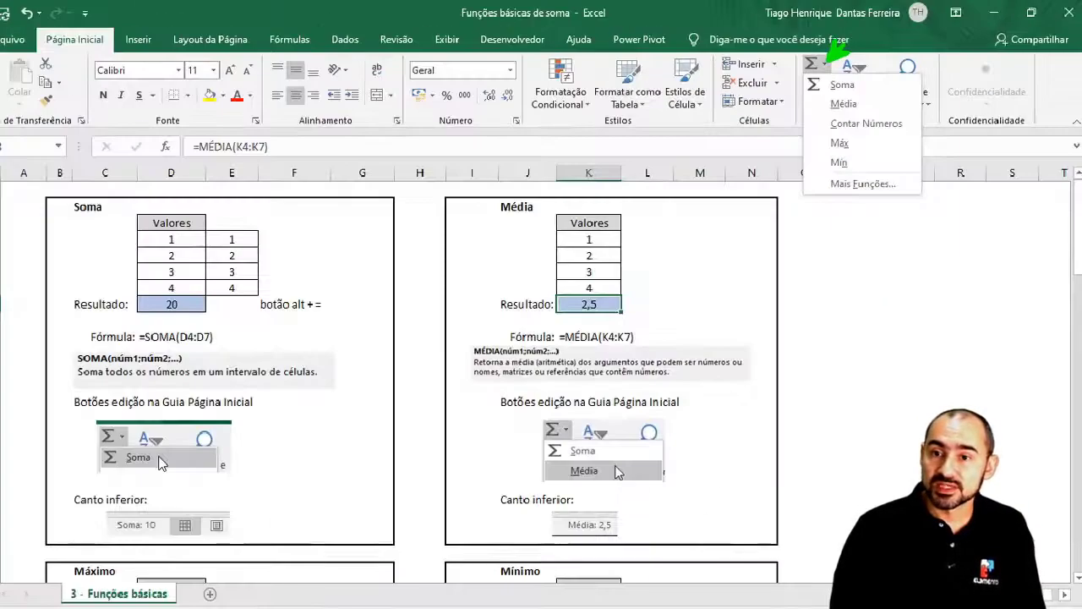
left_click(825, 74)
left_click(826, 73)
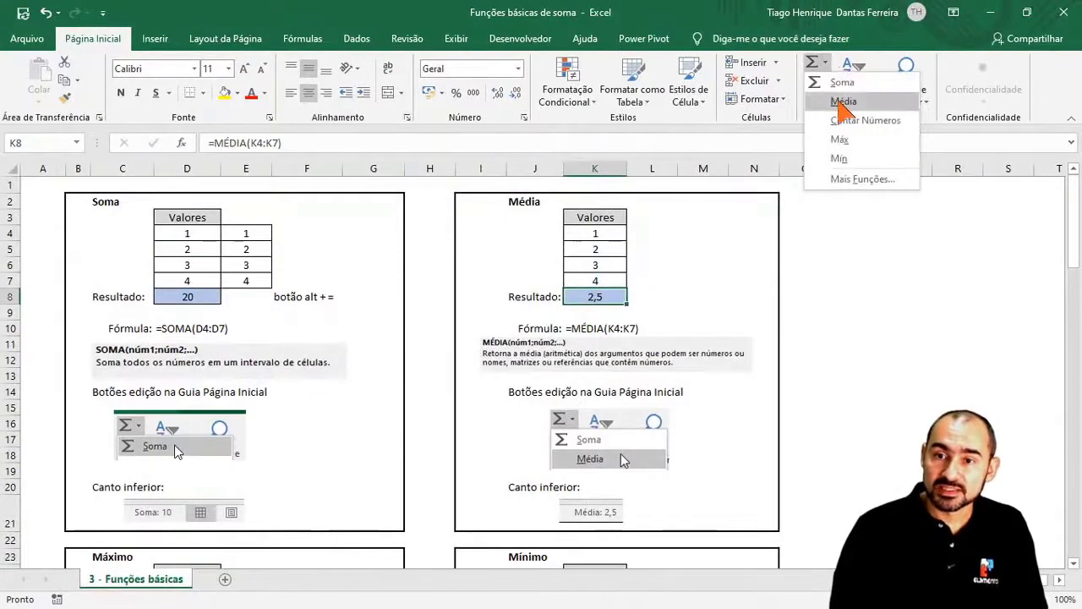
left_click(843, 102)
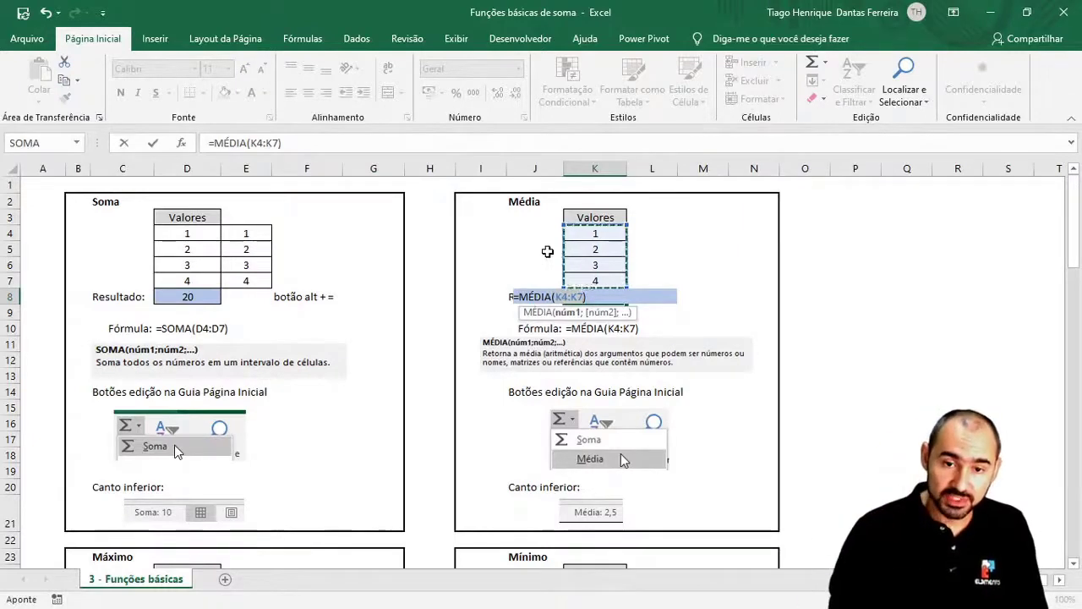
key("ctrl+Return")
- Enter a MÁXIMO formula over D25:D28 in the Máximo result cell D29, keeping it selected
key("Down")
key("Down")
key("Down")
key("Down")
key("Down")
key("Down")
key("Down")
key("Down")
key("Down")
key("Down")
key("Down")
key("Down")
key("Down")
key("Down")
key("Down")
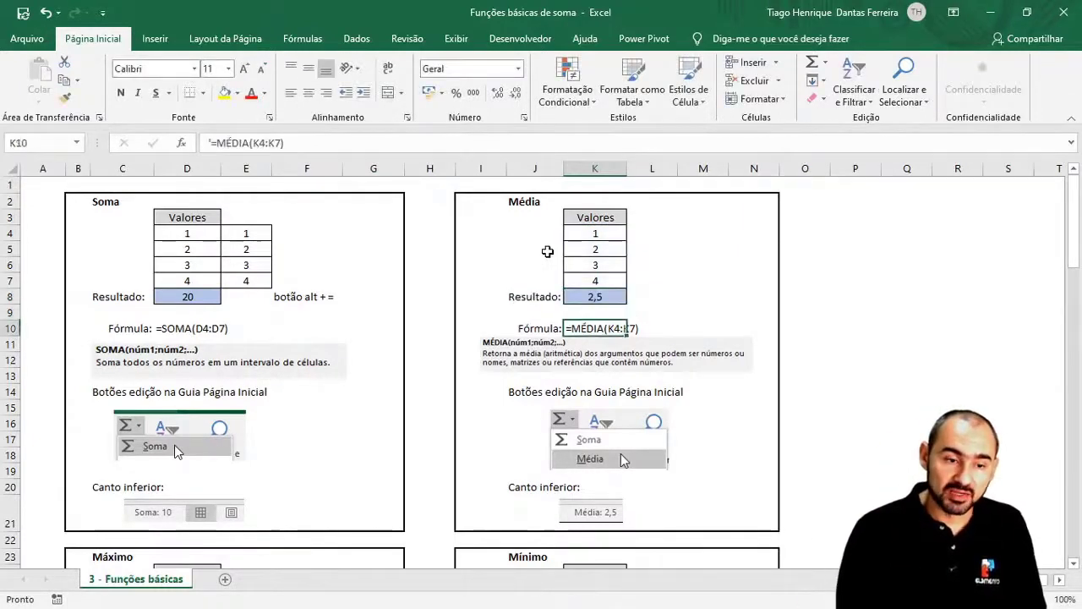
key("Down")
key("Down")
key("Down")
key("Down")
key("Down")
key("Down")
key("Down")
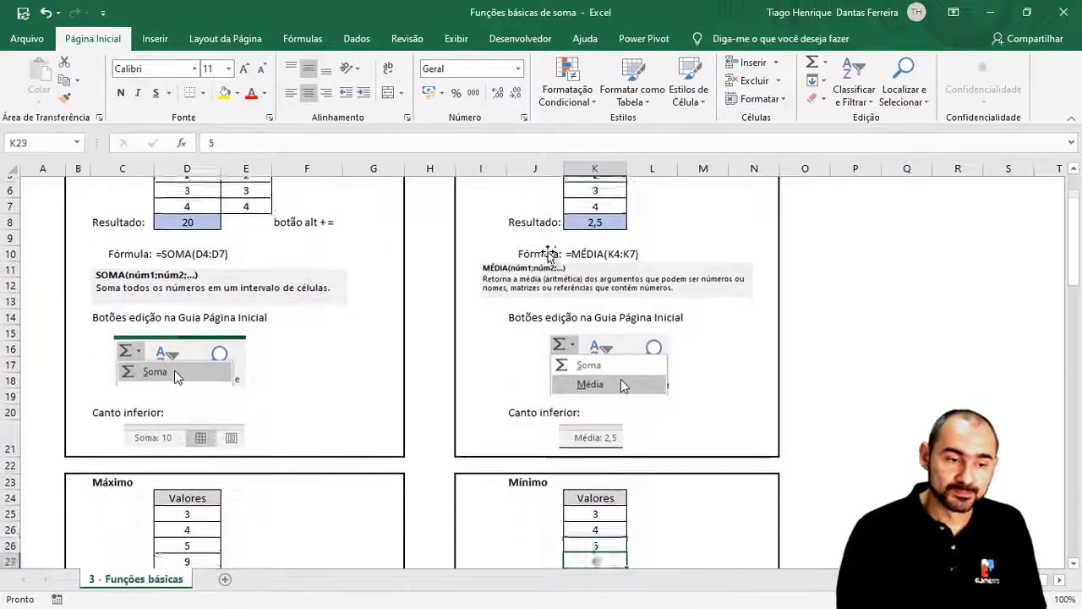
key("Left")
key("Left")
key("Left")
key("Left")
key("Left")
key("Left")
key("Left")
key("Up")
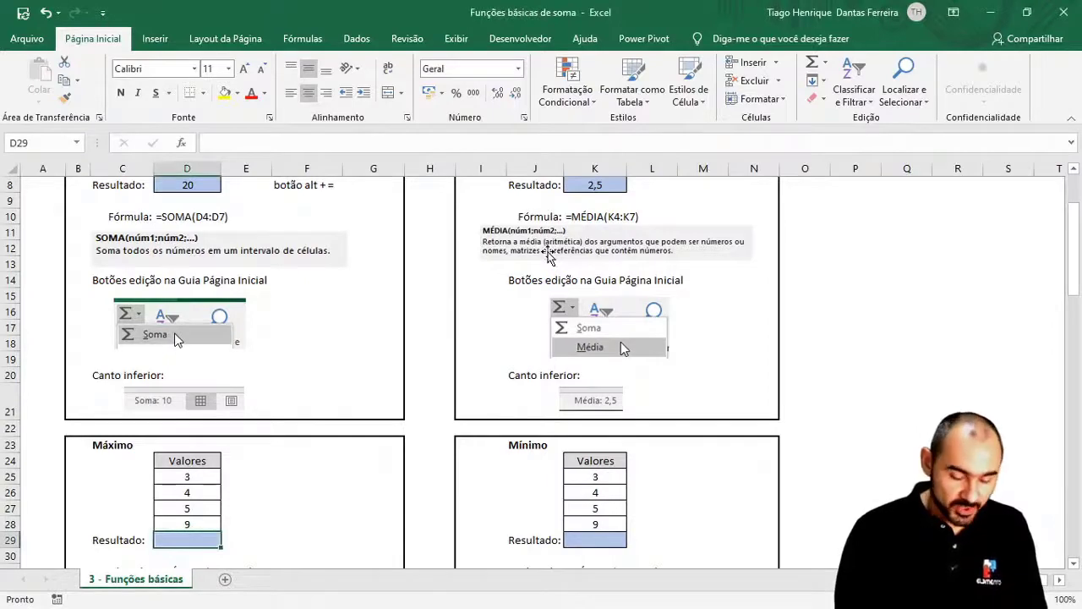
type("=má")
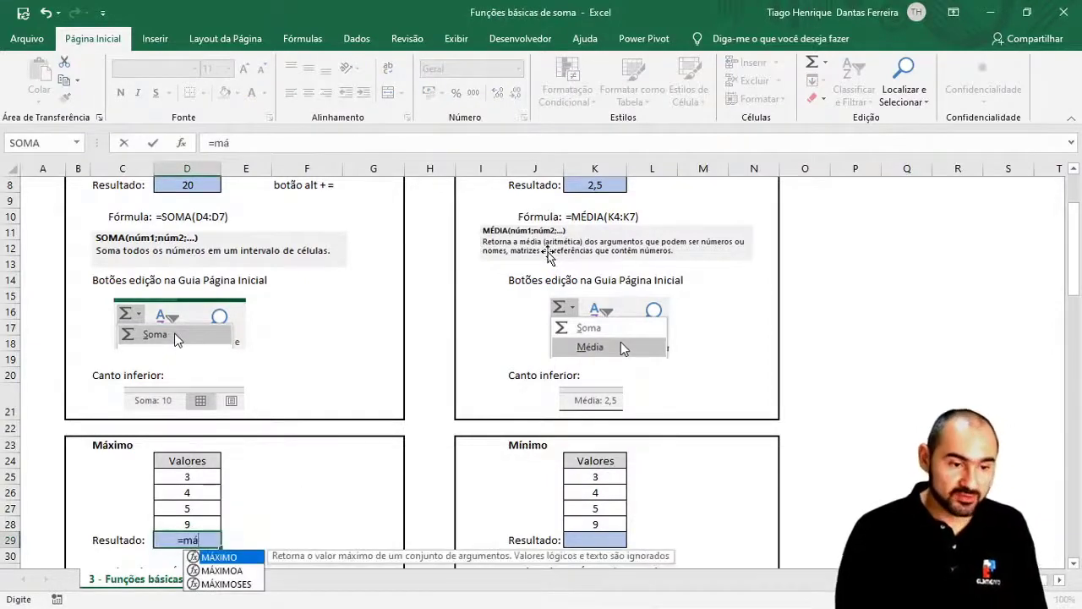
key("Tab")
key("Up")
key("shift+Up")
key("shift+Up")
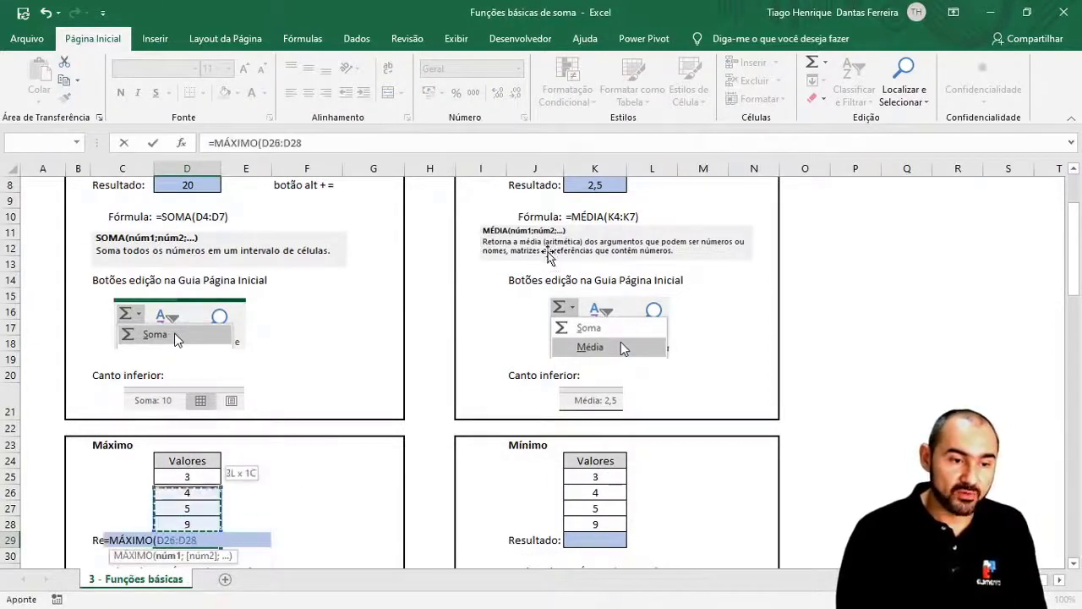
key("shift+Up")
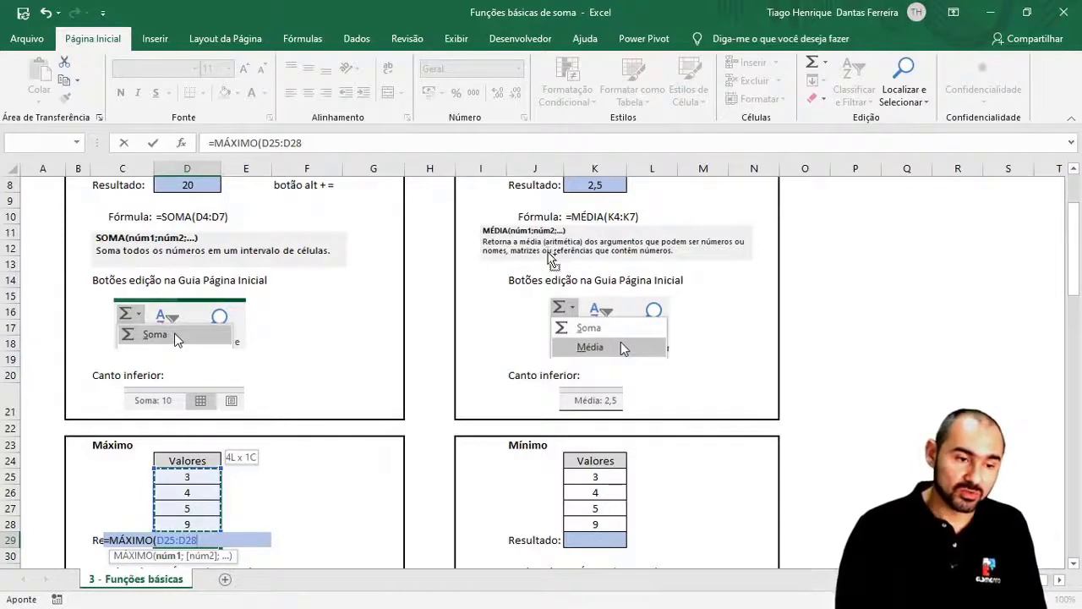
key("ctrl+Return")
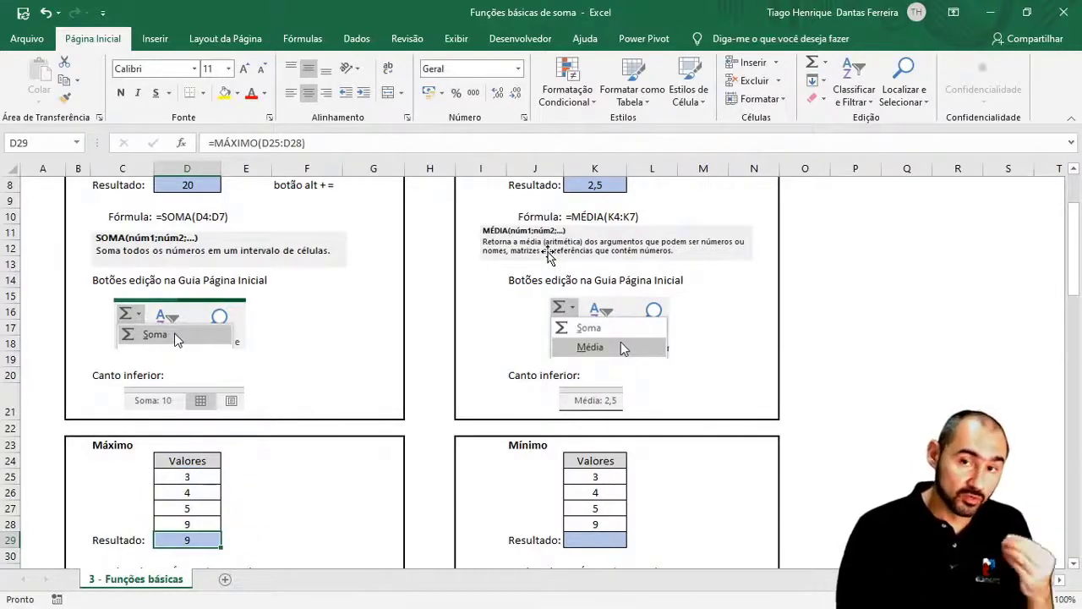
- Change two values in the Máximo table: set D26 to 11 and D25 to 15
key("Up")
key("Up")
key("Up")
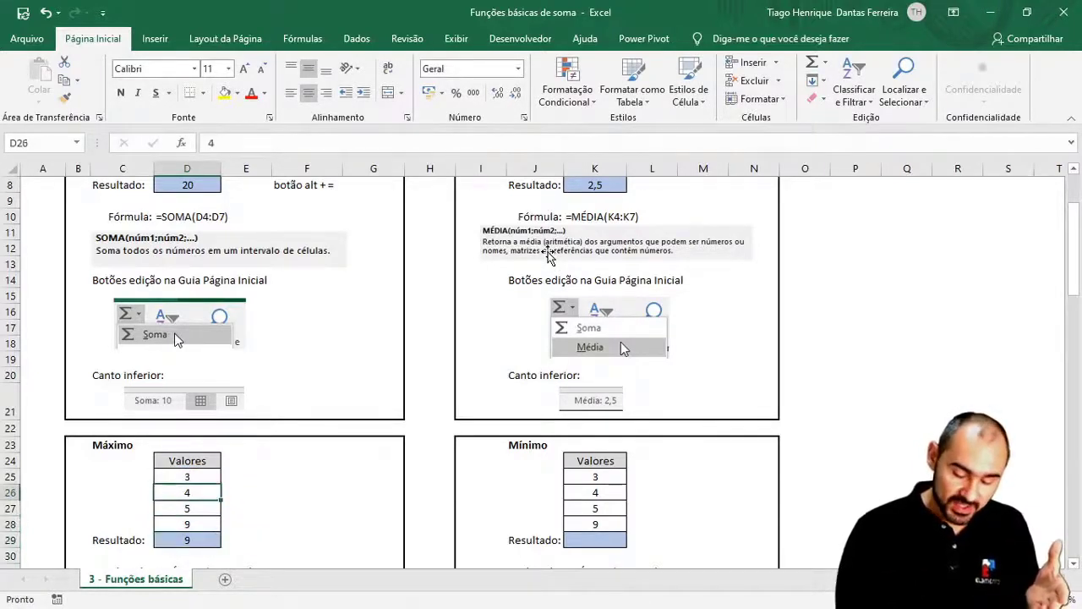
type("11")
key("Return")
key("Up")
key("Up")
type("15")
key("Return")
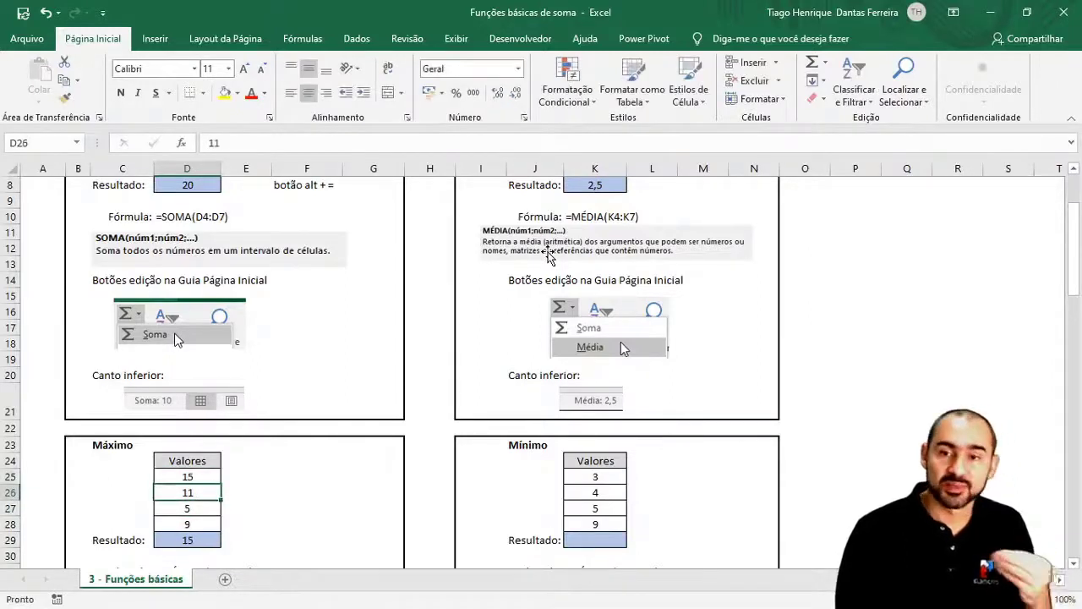
- Enter =MÍNIMO(K25:K28) in the Mínimo result cell K29
key("Down")
key("Down")
key("Down")
key("Down")
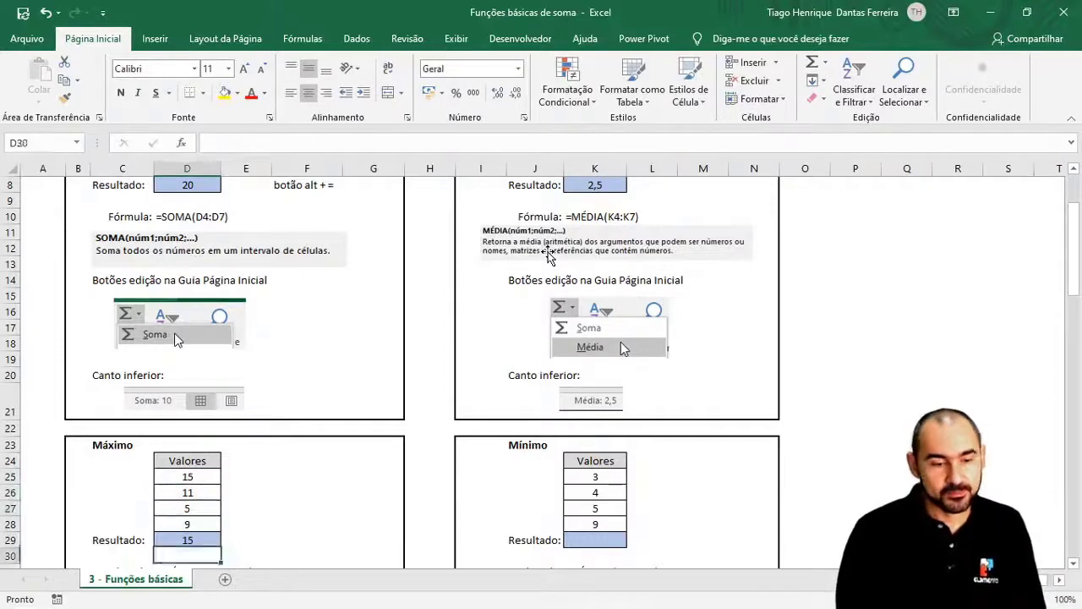
key("Right")
key("Right")
key("Right")
key("Right")
key("Right")
key("Right")
key("Right")
key("Up")
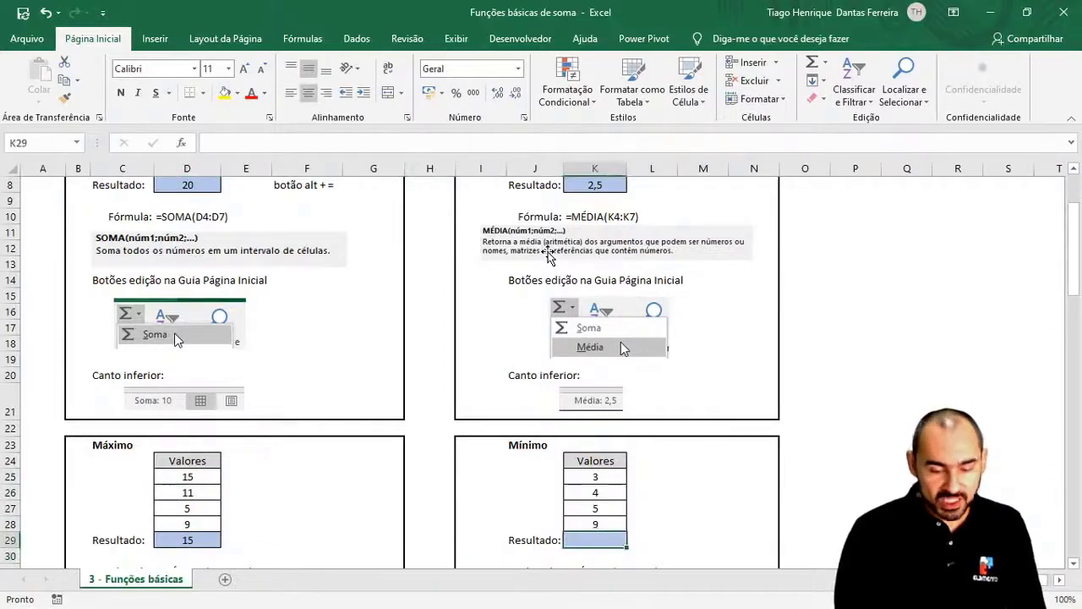
type("=")
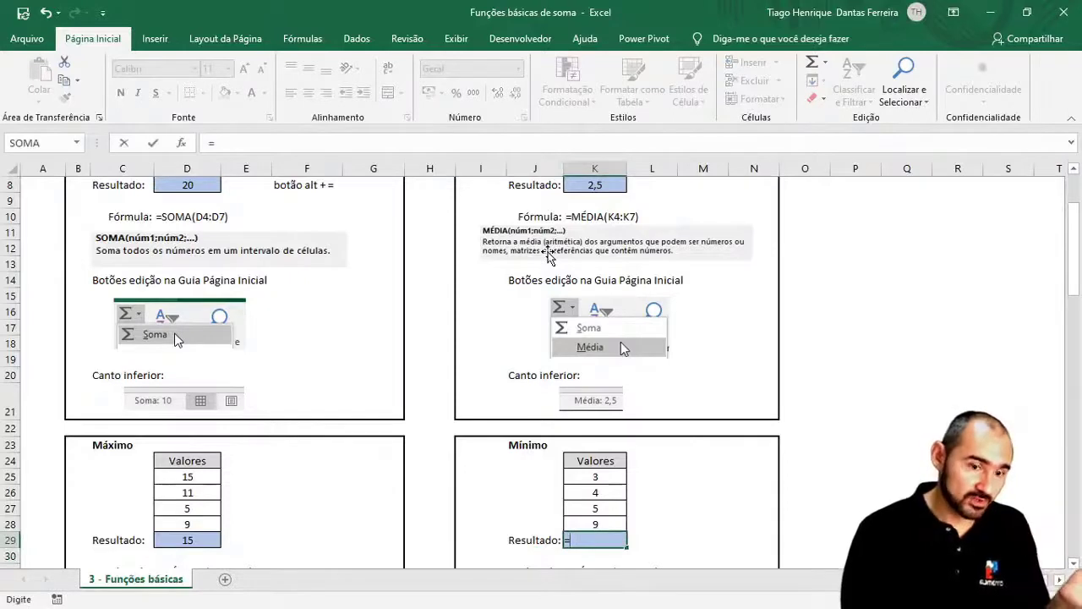
type("mínim")
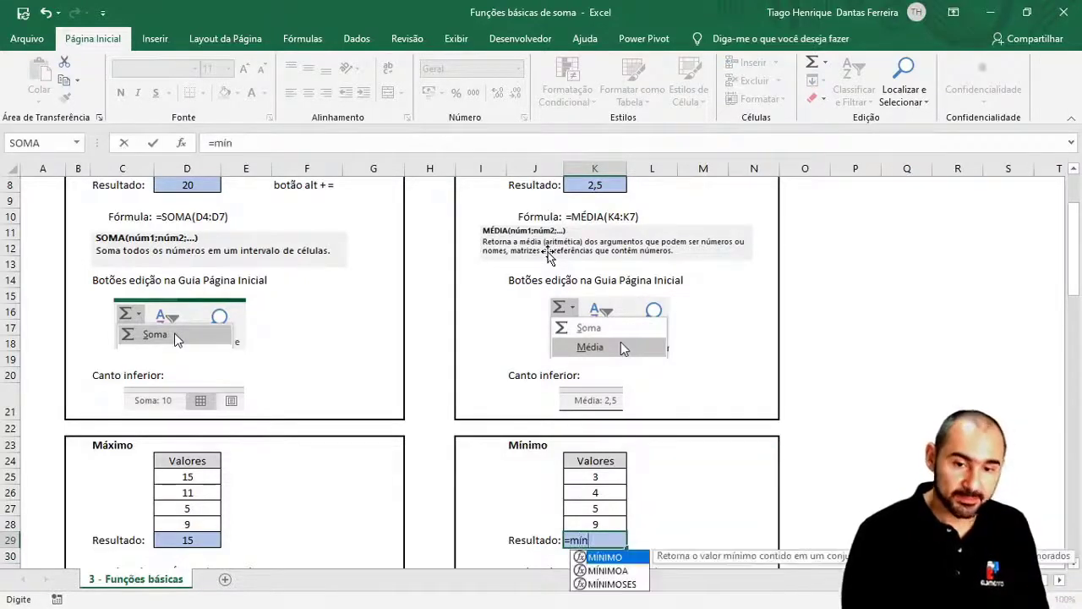
key("Tab")
key("Up")
key("shift+Up")
key("shift+Up")
key("shift+Up")
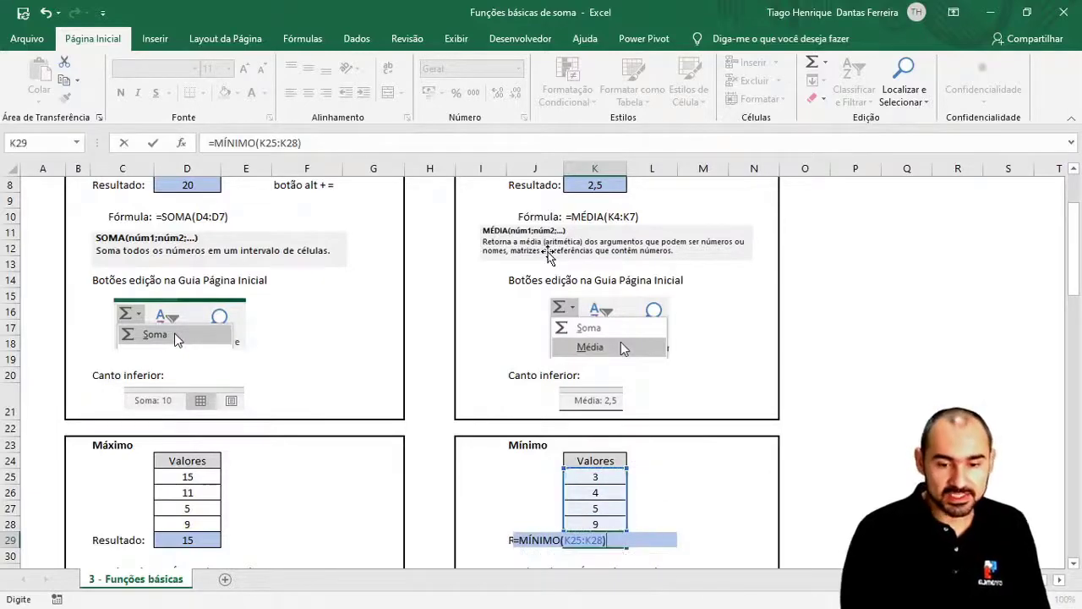
key("Return")
- Refill the Máximo result cell D29 with the AutoSum Máx option over D25:D28
scroll(548, 253, "down", 4)
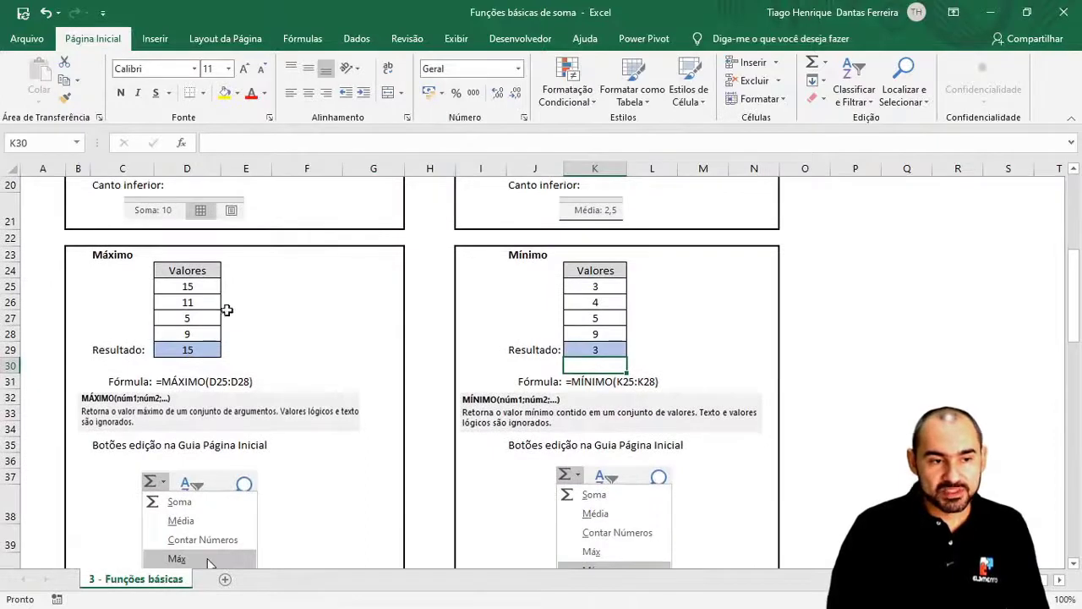
left_click(193, 285)
left_click(187, 349)
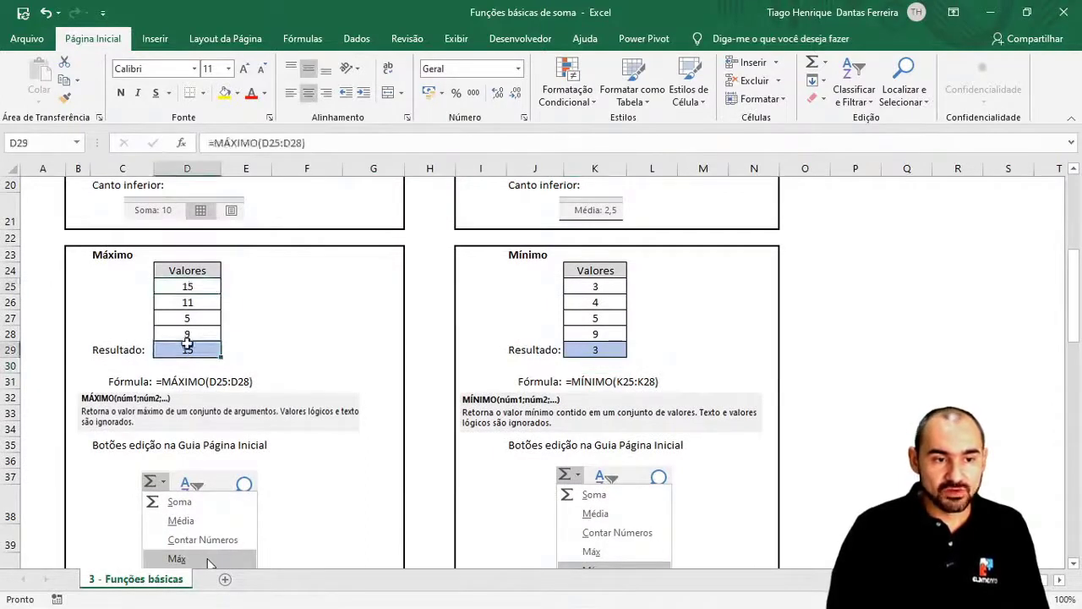
left_click(825, 63)
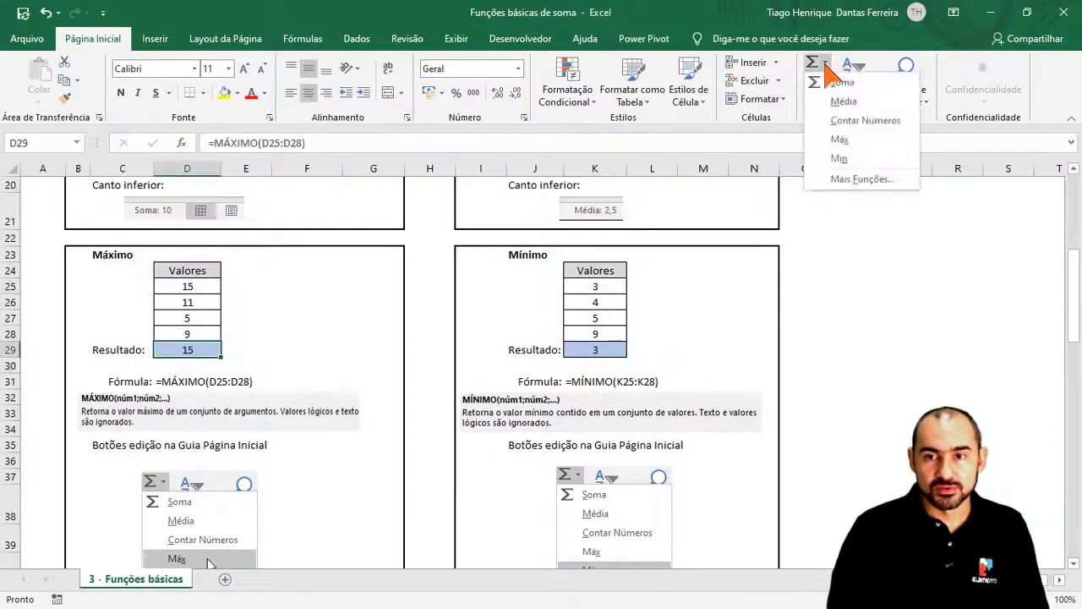
left_click(846, 139)
key("ctrl+Return")
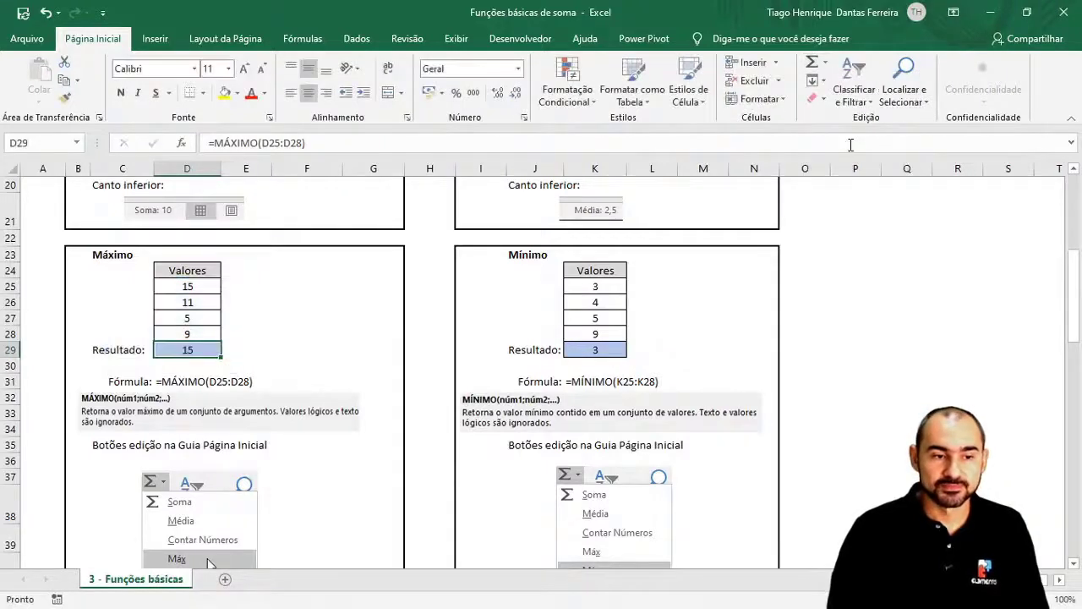
- Refill the Mínimo result cell K29 with the AutoSum Mín option over K25:K28
key("ctrl+Right")
key("Right")
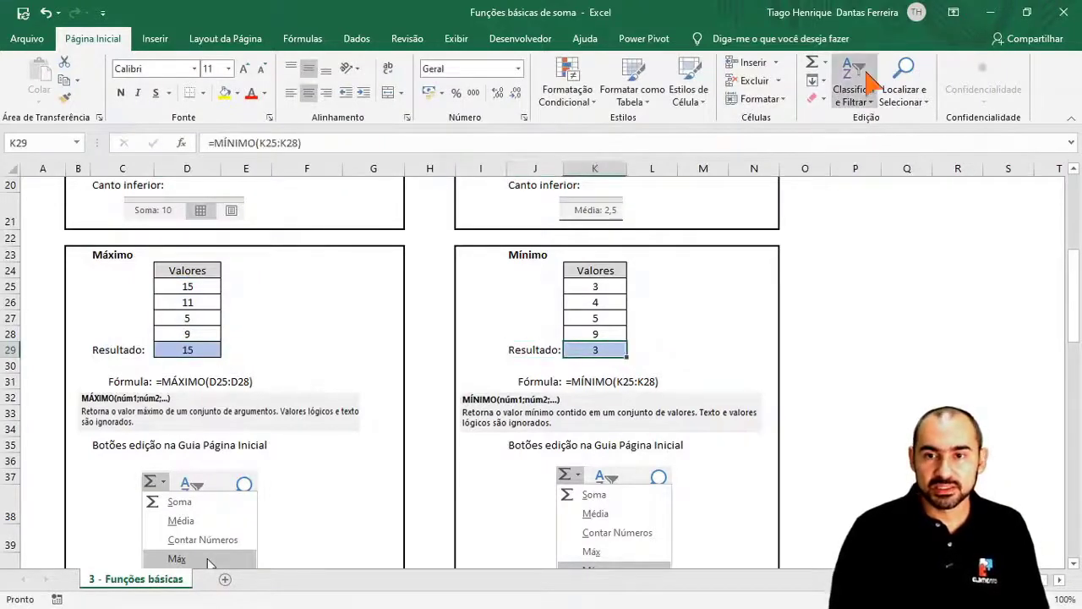
left_click(825, 63)
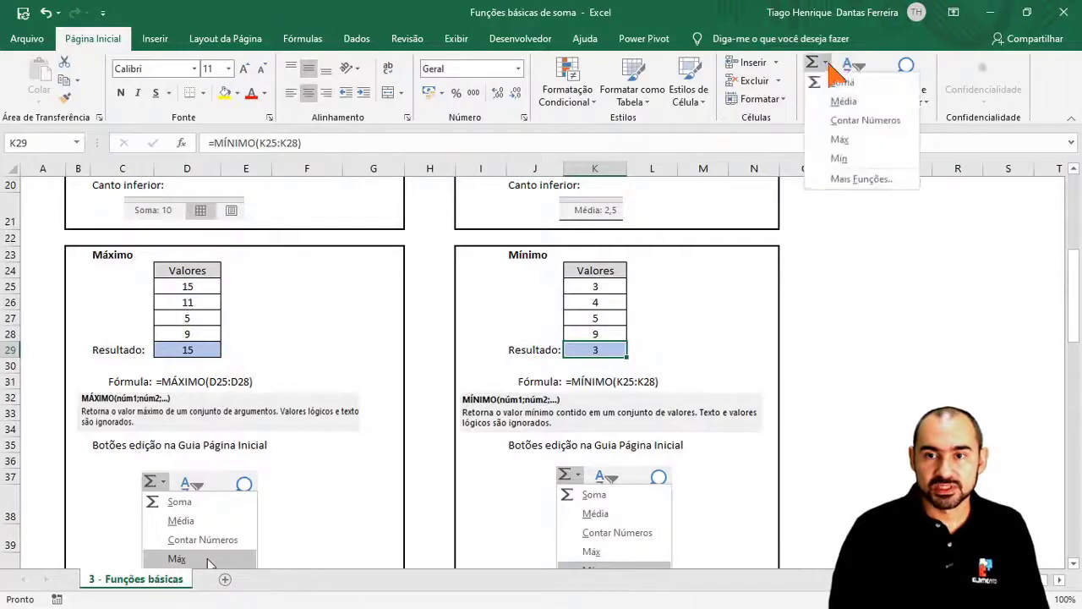
left_click(839, 158)
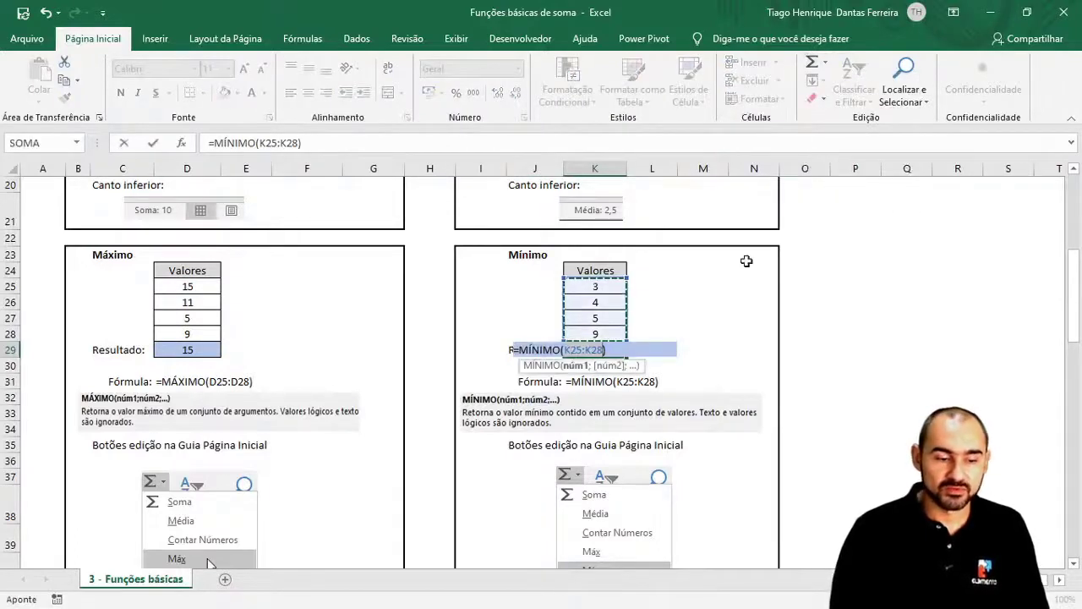
key("Return")
- Examine the Somar Produtos section, including the result formula in D48 and the row product formula in F45
key("Down")
key("Down")
key("Down")
key("Down")
key("Down")
key("Down")
key("Down")
key("Down")
key("Down")
key("Down")
key("Down")
key("Down")
key("Down")
key("Down")
key("Down")
key("Down")
key("Down")
key("Down")
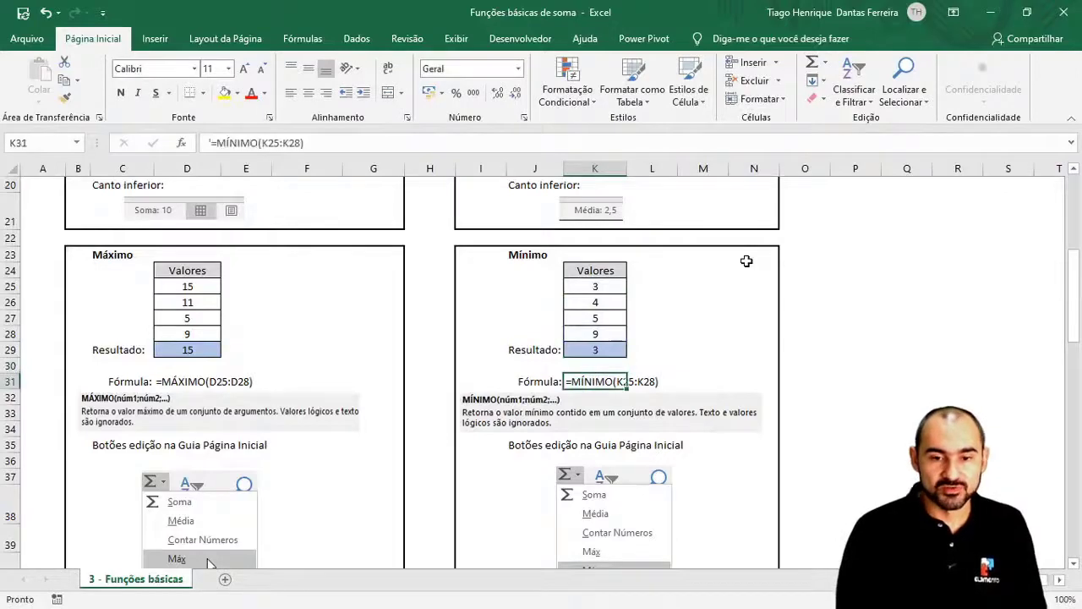
key("Down")
key("Down")
key("Down")
key("Down")
key("Down")
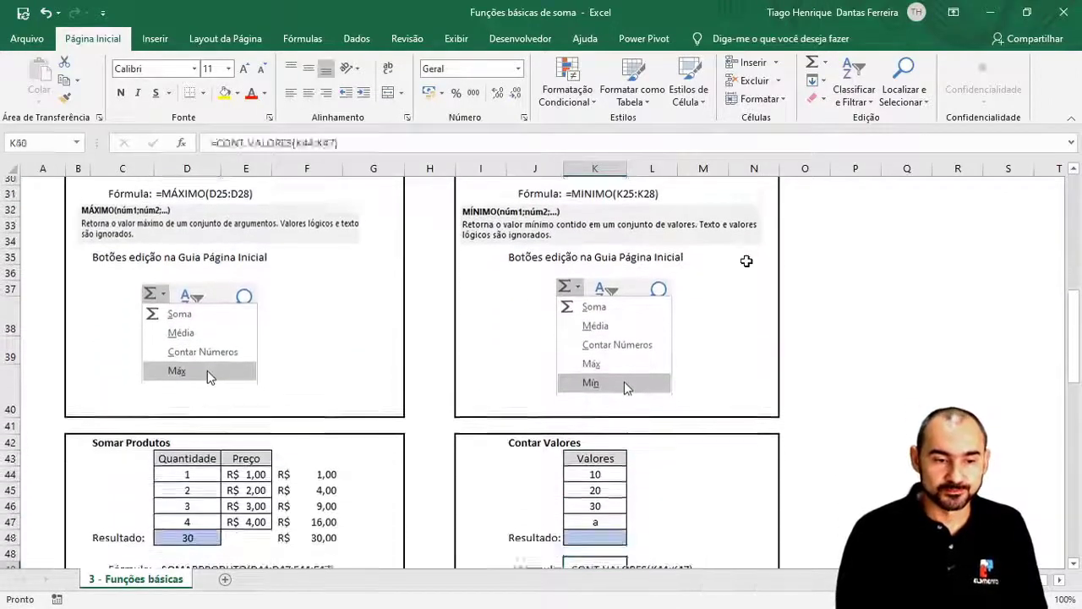
key("Left")
key("Left")
key("Left")
key("Left")
key("Left")
key("Left")
key("Left")
key("Up")
key("Up")
key("Up")
key("Up")
key("Up")
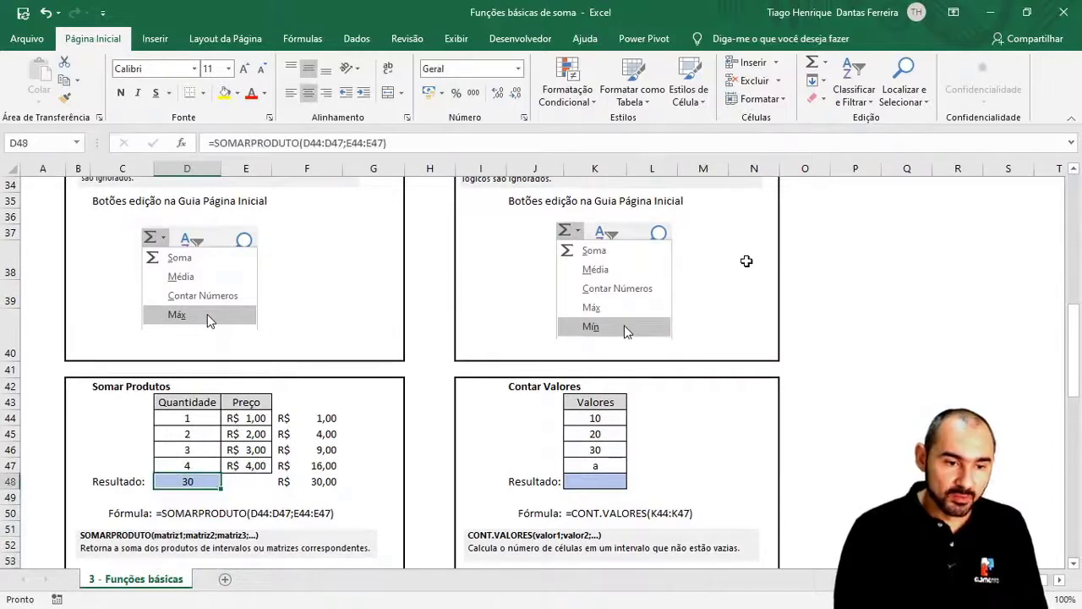
key("Down")
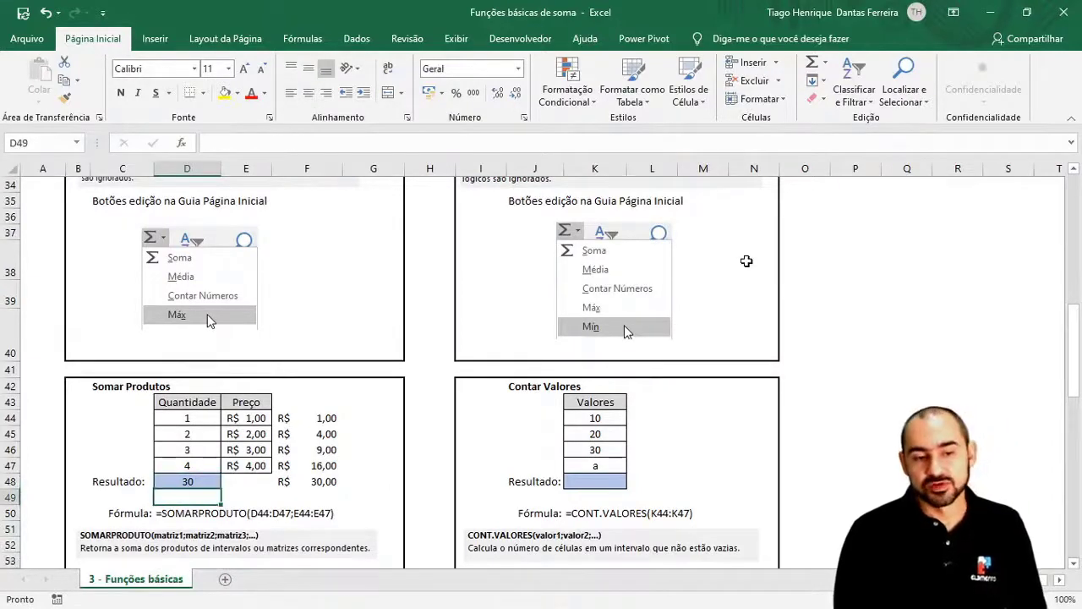
key("Up")
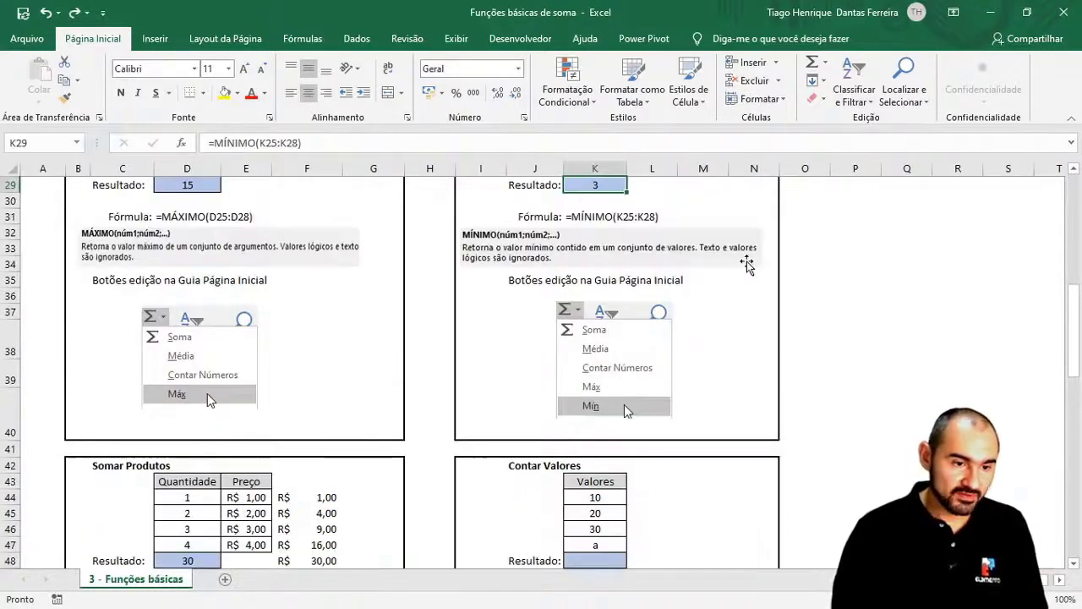
left_click(309, 507)
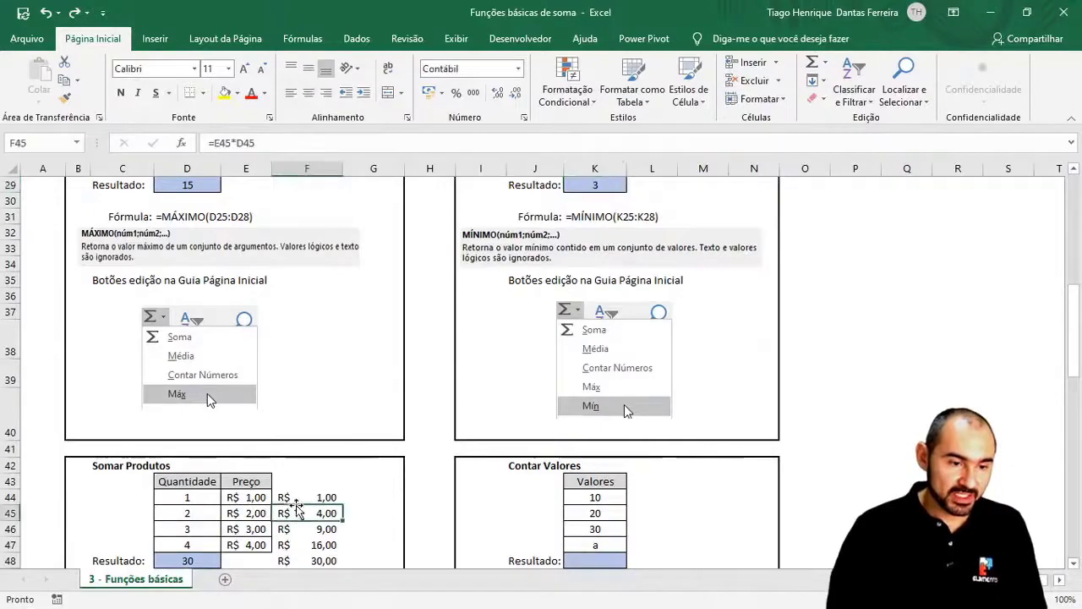
scroll(281, 499, "down", 1)
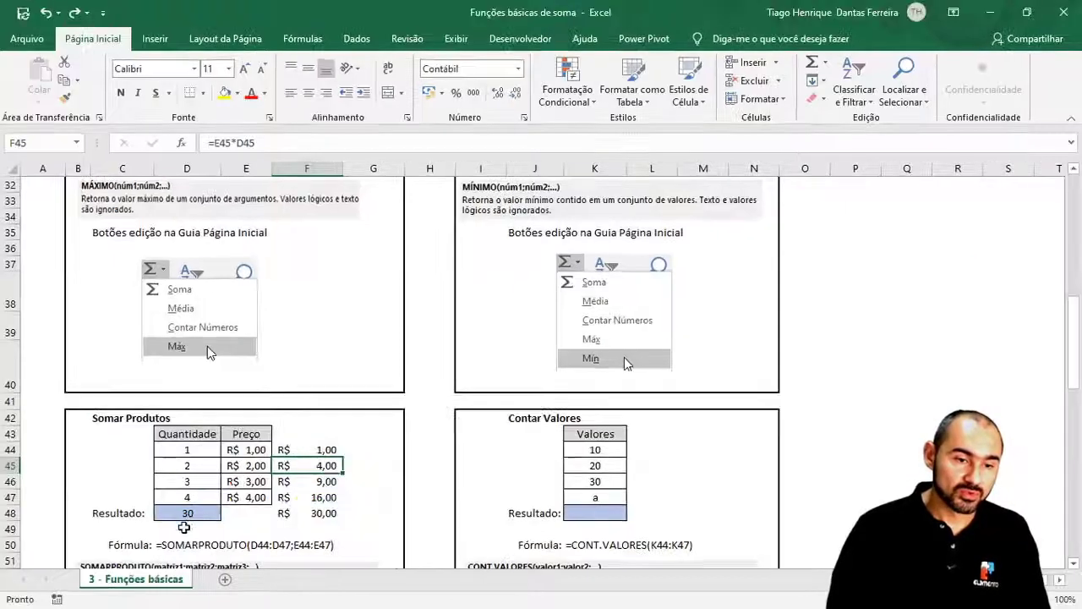
- Enter =SOMARPRODUTO(D44:D47;E44:E47) in the Somar Produtos result cell D48
left_click(320, 431)
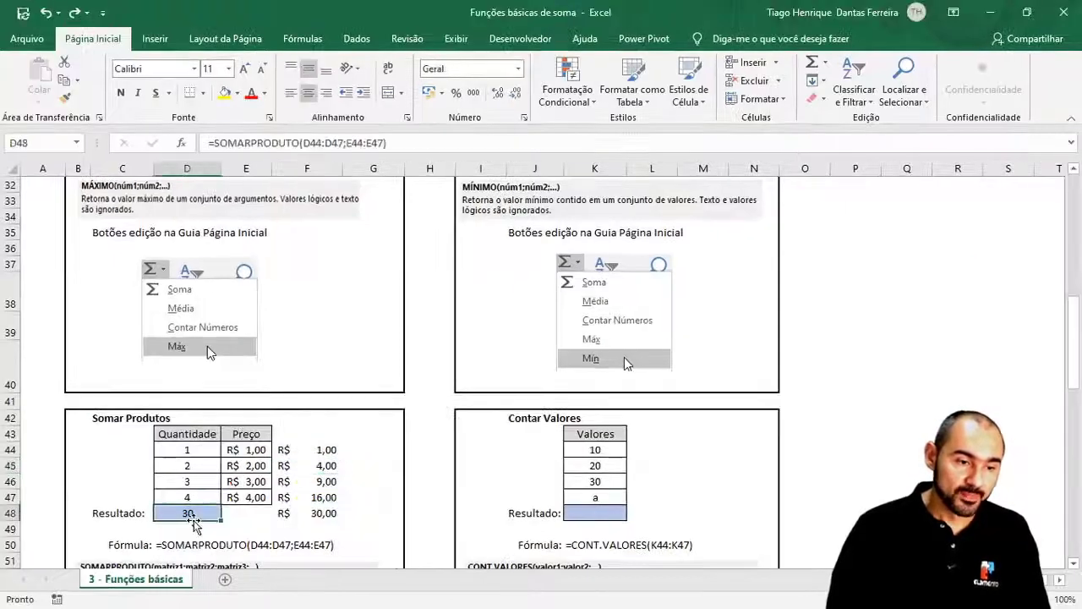
type("=som")
key("Down")
key("Down")
key("Tab")
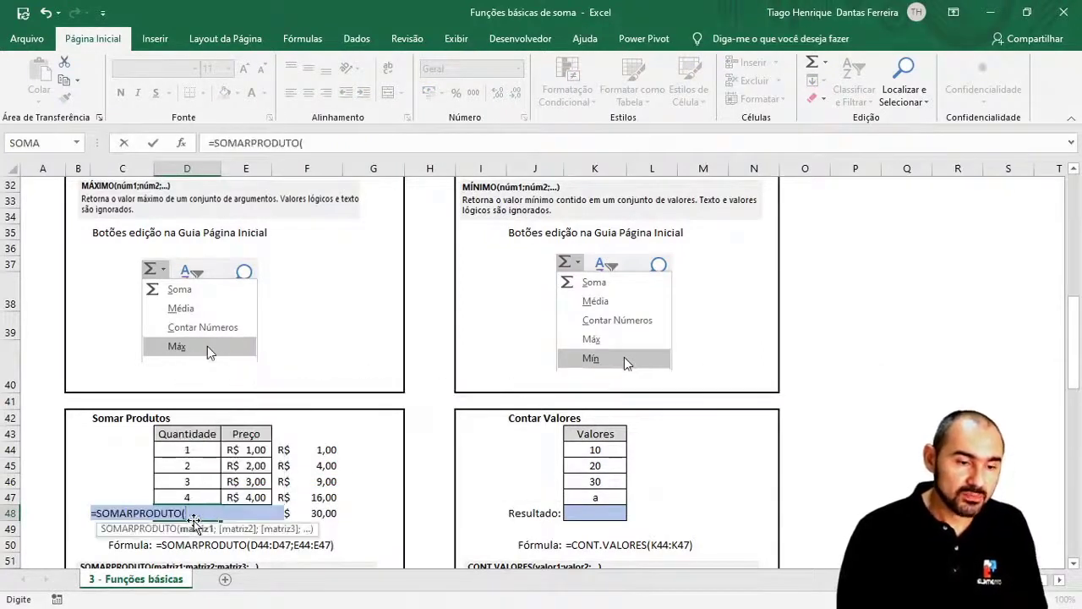
key("Up")
key("shift+Up")
key("shift+Up")
key("shift+Up")
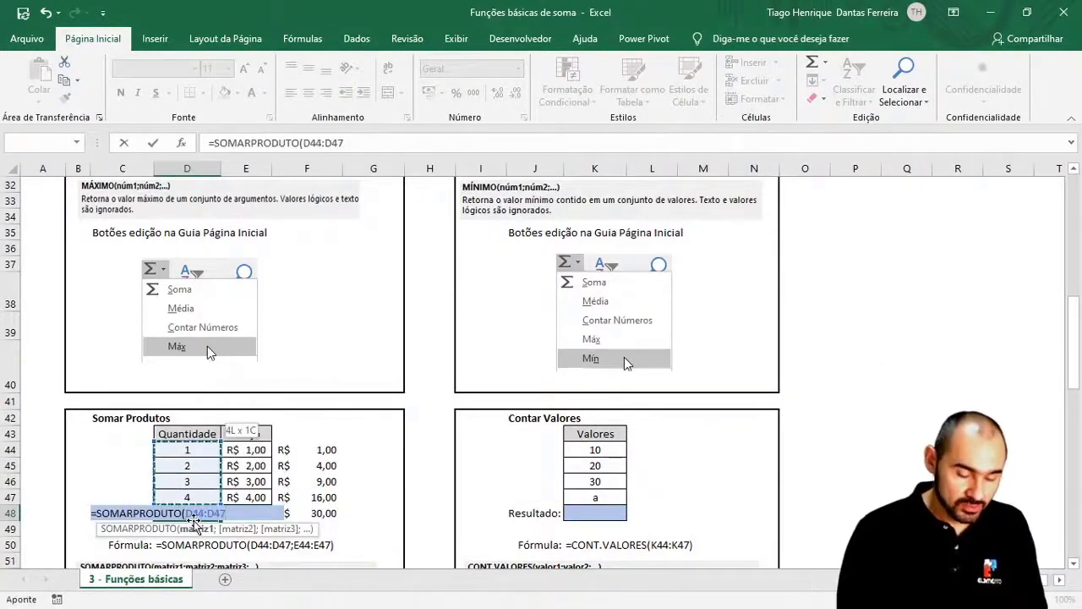
type(";")
key("Up")
key("Right")
key("shift+Up")
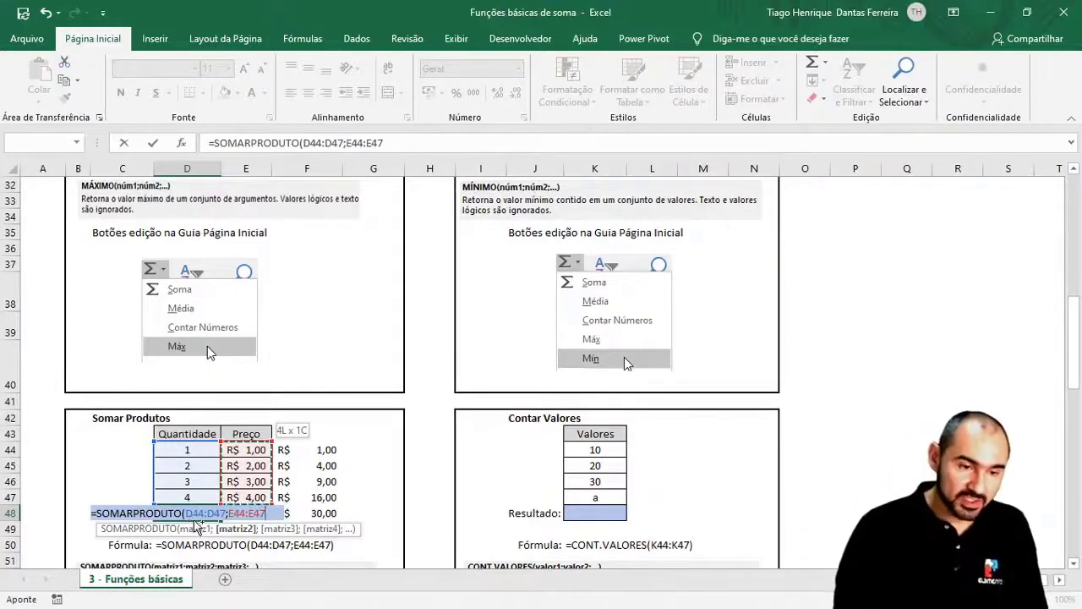
key("ctrl+Return")
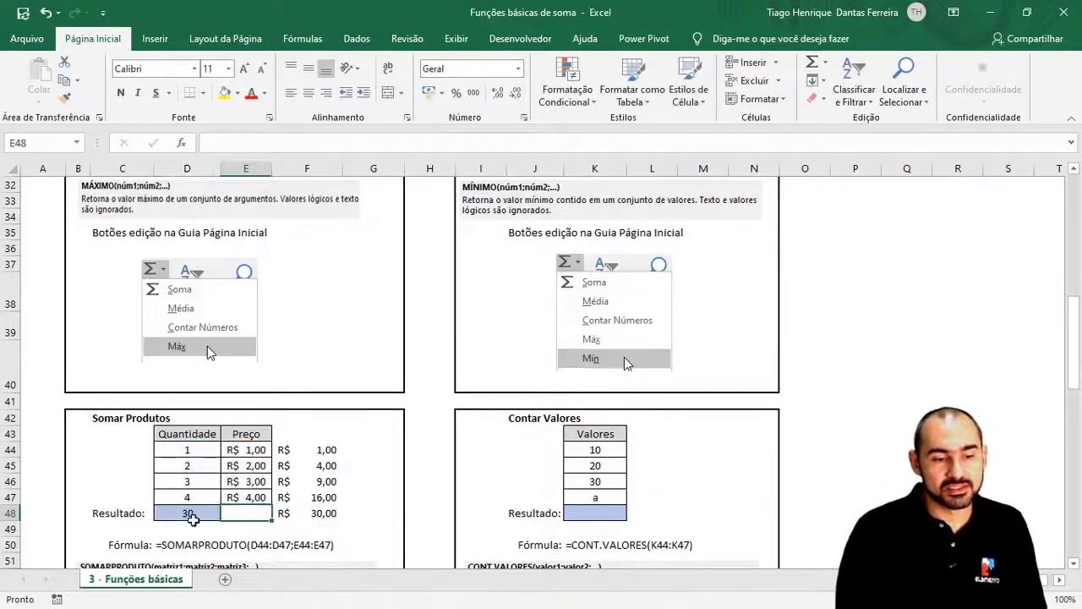
- Enter =CONT.VALORES(K44:K47) in the Contar Valores result cell K48
key("Right")
key("Right")
key("Right")
key("Right")
key("Right")
key("Right")
key("Right")
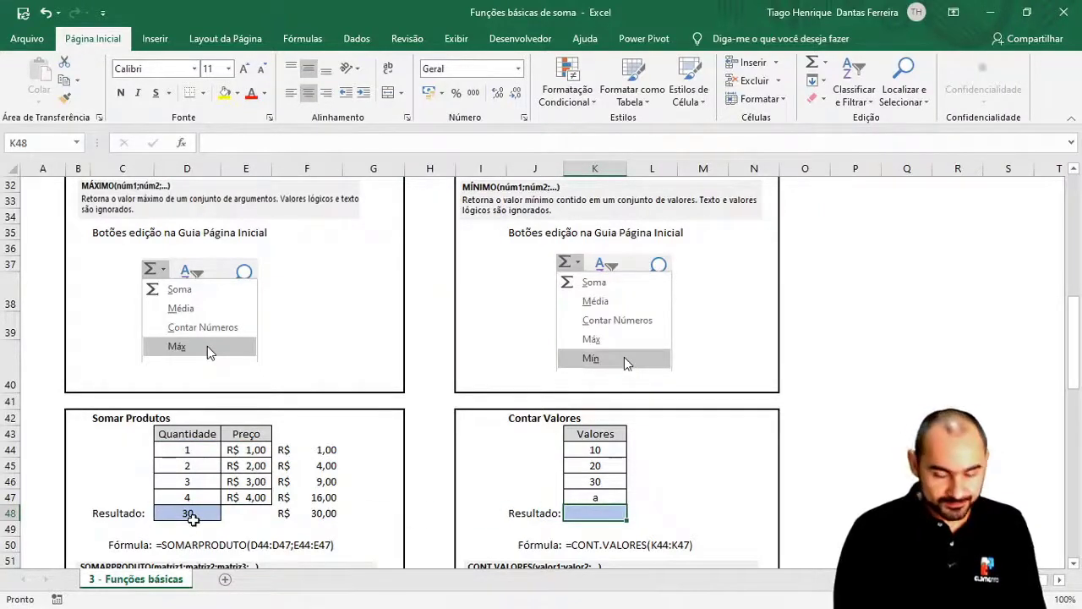
type("=con")
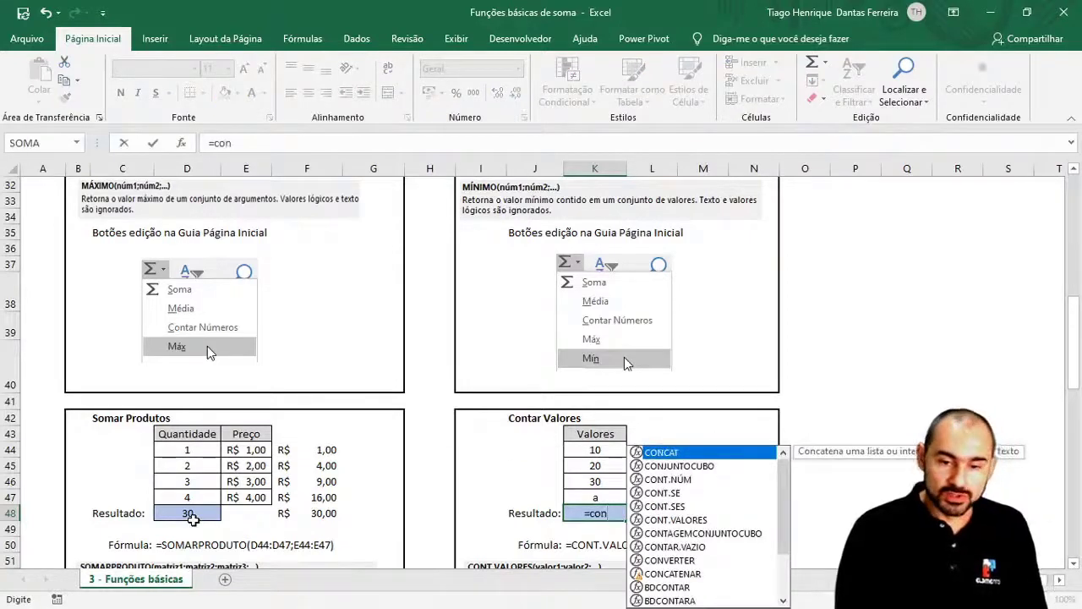
key("Down")
key("Down")
key("Down")
key("Down")
key("Down")
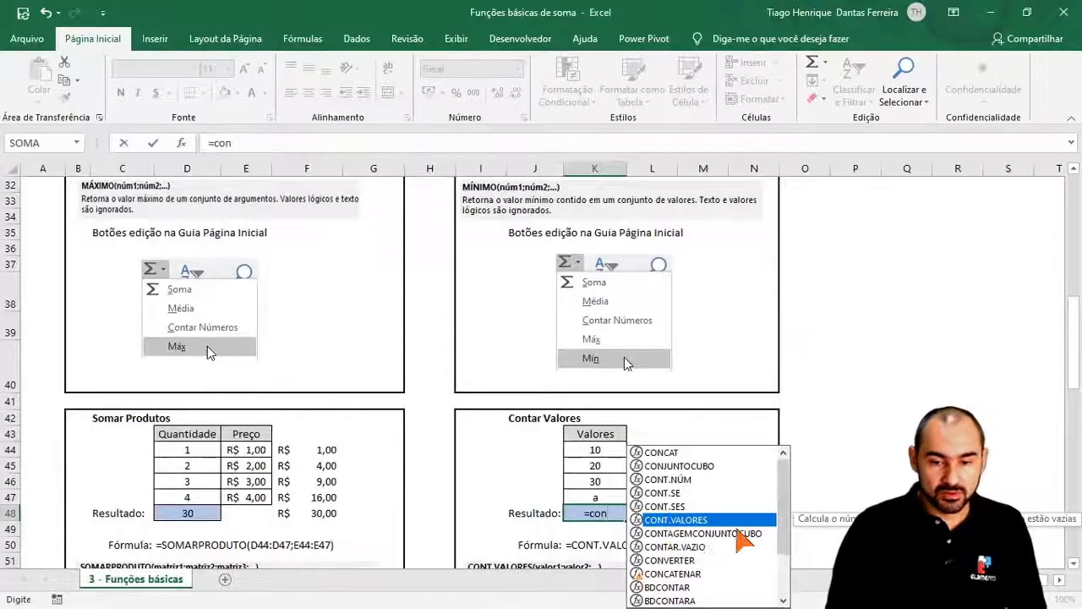
double_click(723, 519)
key("Up")
key("shift+Up")
key("shift+Up")
key("shift+Up")
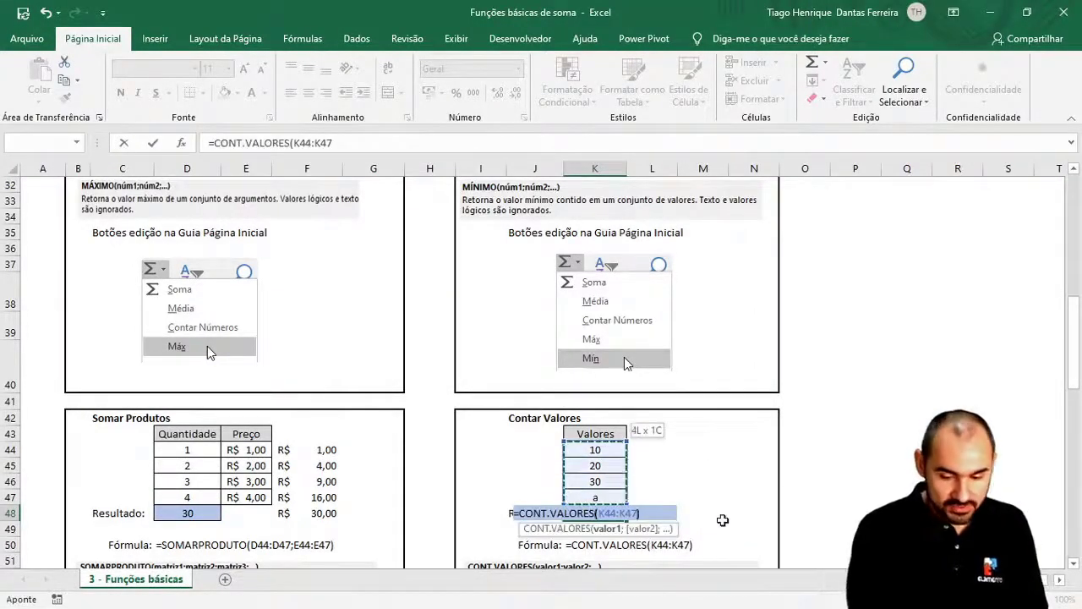
type(")")
key("ctrl+Return")
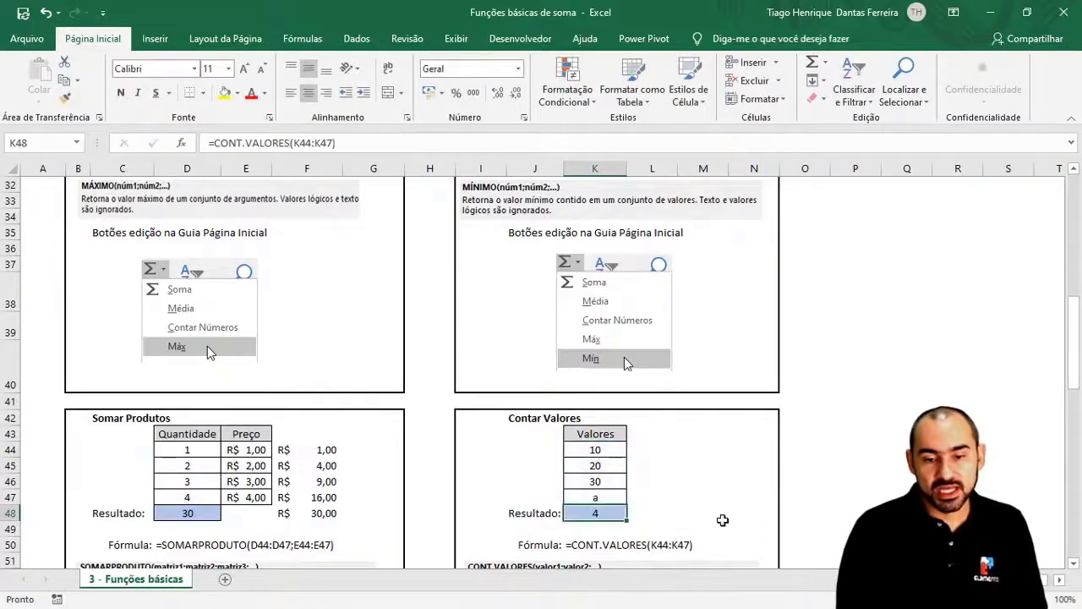
- Clear cell K45 in the Contar Valores table and undo the deletion
key("Up")
key("Up")
key("Up")
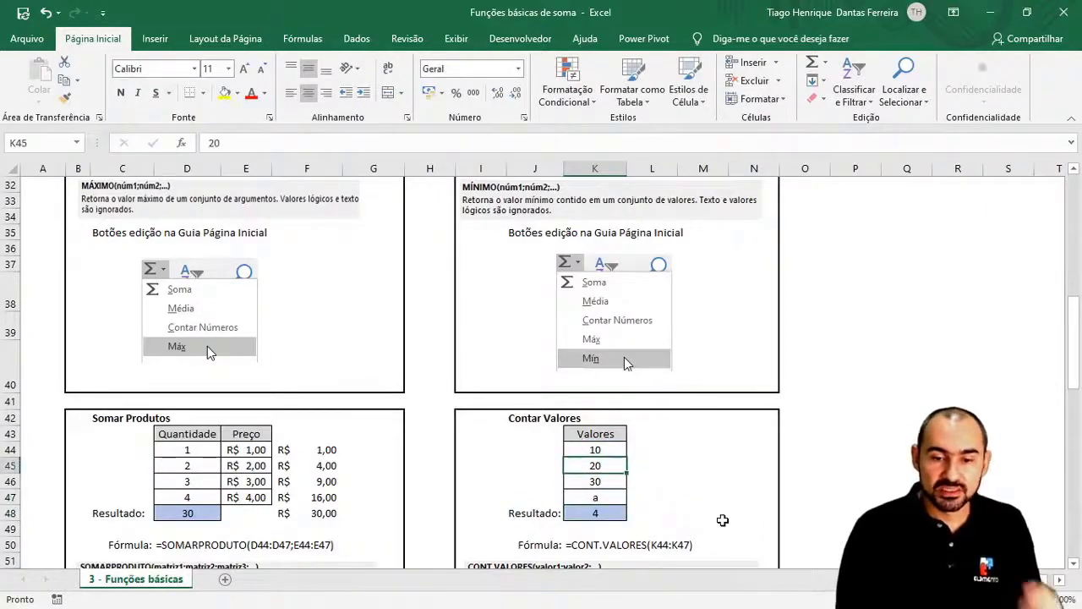
key("Delete")
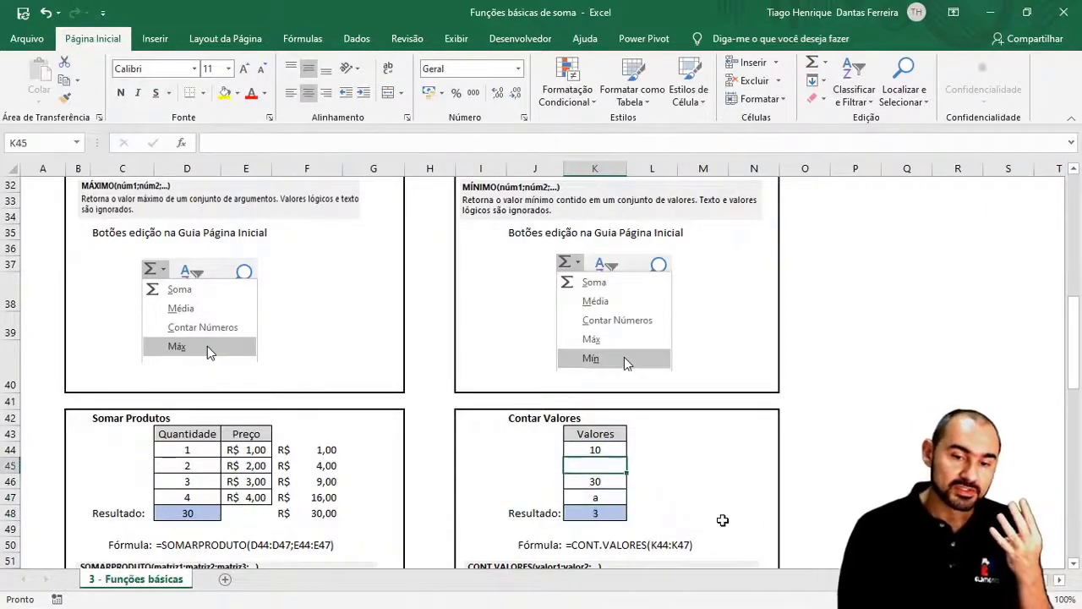
key("ctrl+z")
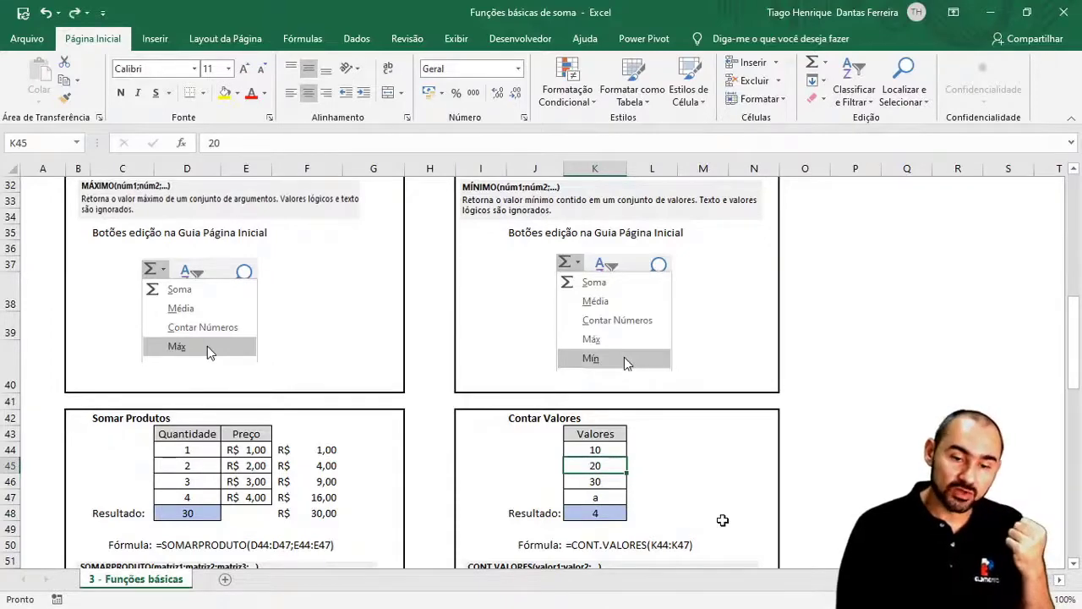
- Enter =CONTAR.VAZIO(D58:D61) in the Contar Vazio result cell D62
key("Down")
key("Down")
key("Down")
key("Down")
key("Down")
key("Down")
key("Down")
key("Down")
key("Down")
key("Down")
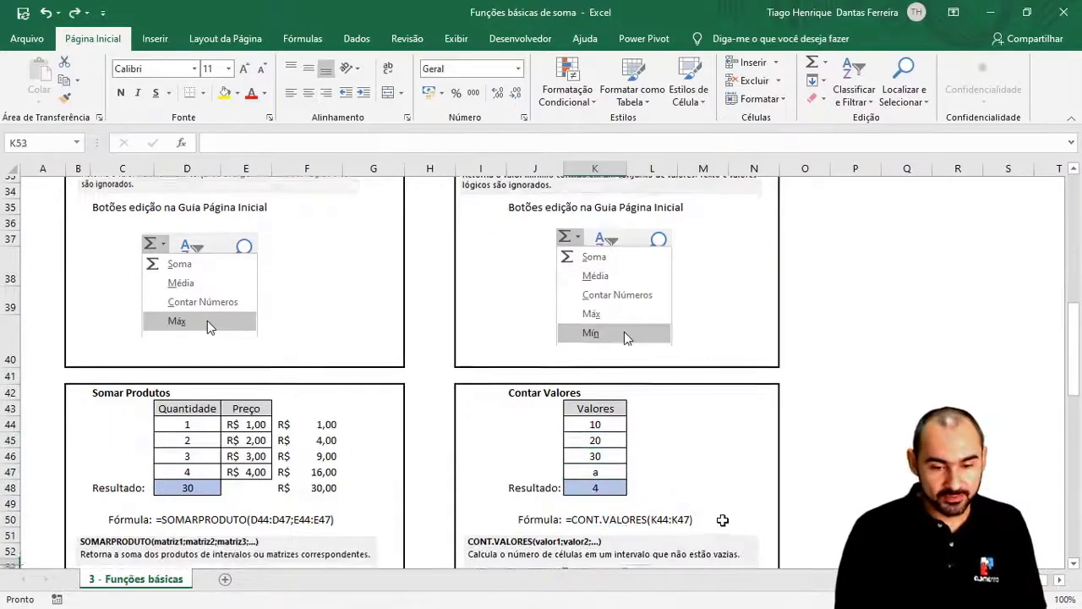
key("Down")
key("Down")
key("Down")
key("Down")
key("Down")
key("Down")
key("Down")
key("Down")
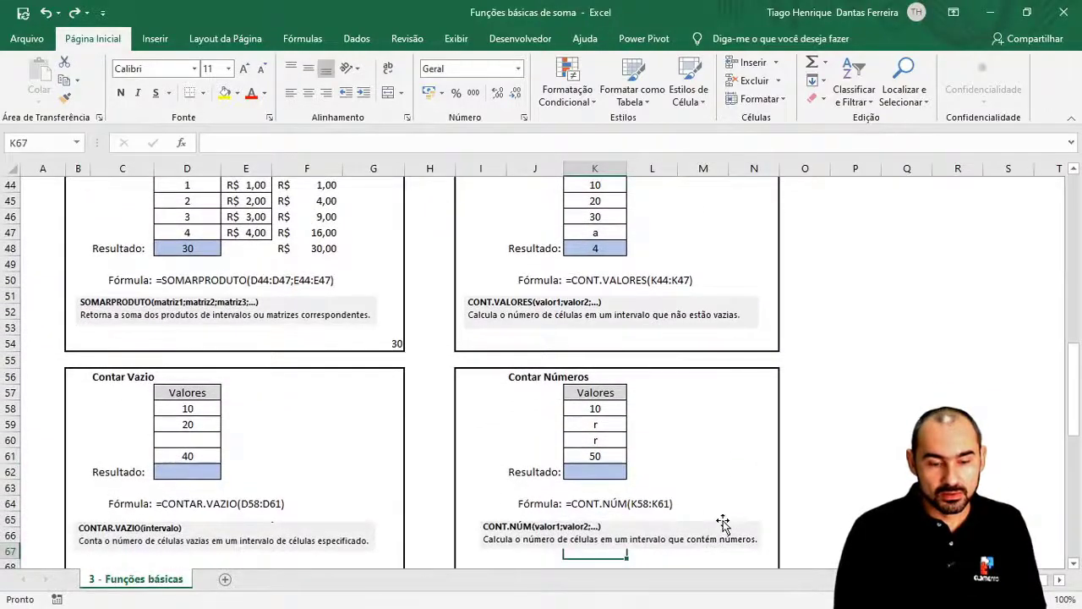
key("Down")
key("Left")
key("Left")
key("Left")
key("Left")
key("Left")
key("Left")
key("Left")
key("Down")
key("Down")
key("Down")
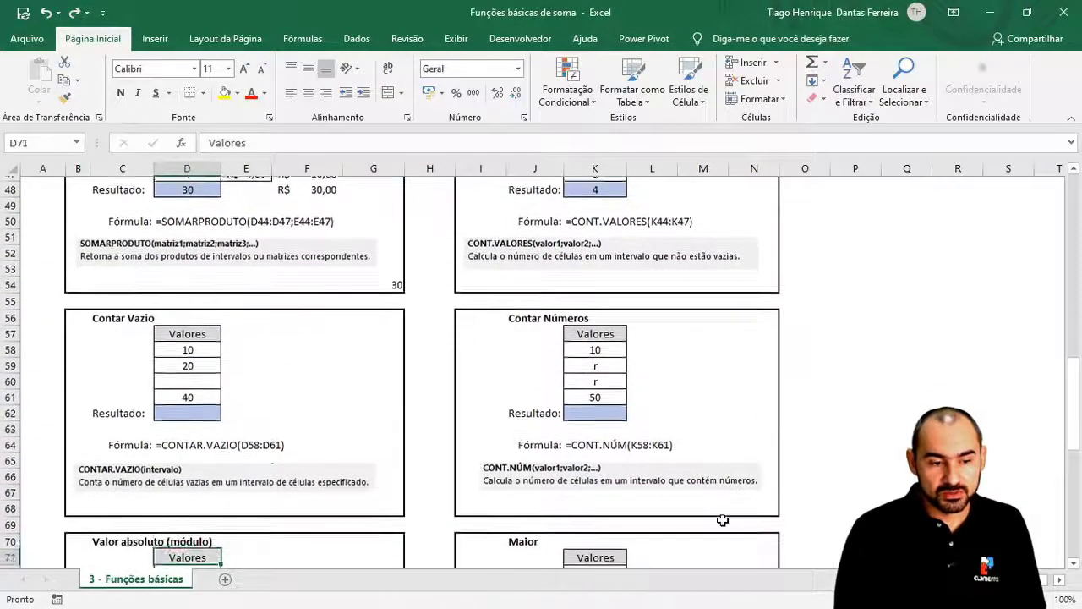
key("Down")
key("Down")
key("Down")
key("Up")
key("Up")
key("Up")
key("Up")
key("Up")
key("Up")
key("Up")
key("Up")
key("Up")
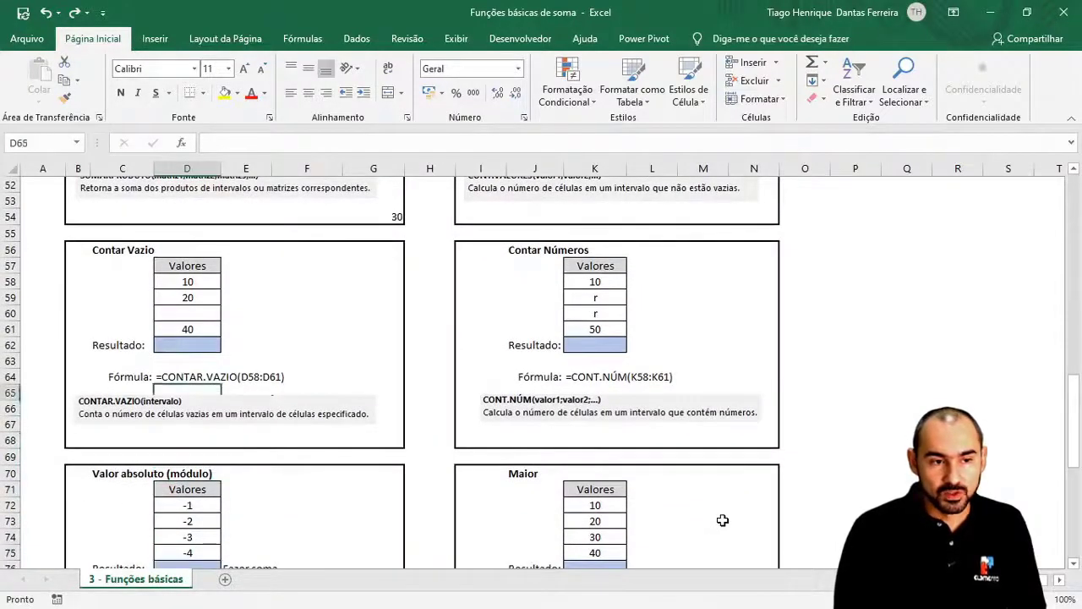
key("Up")
key("Up")
key("Up")
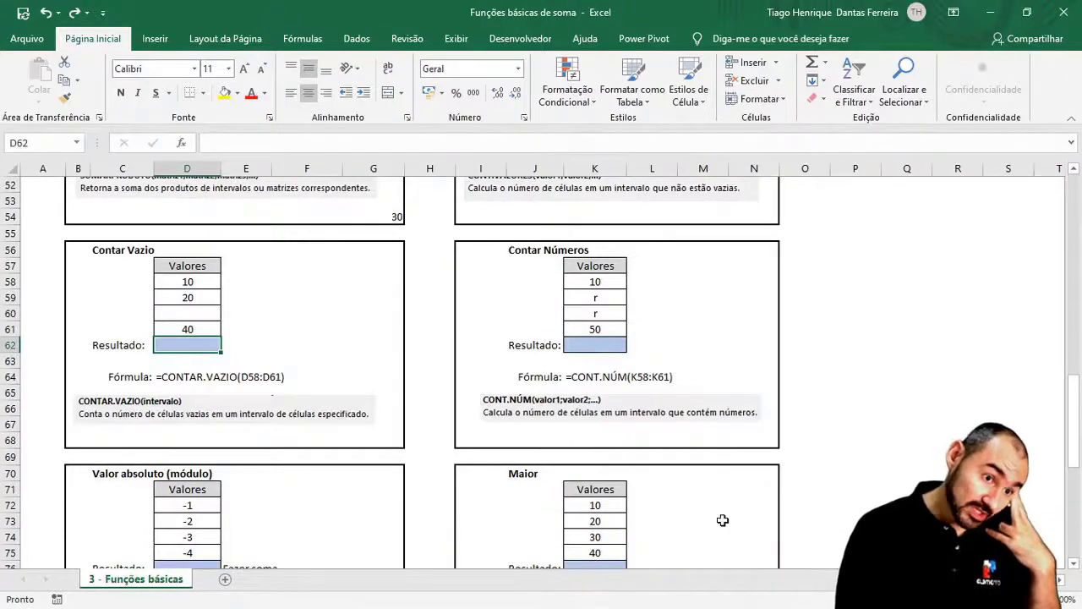
type("=con")
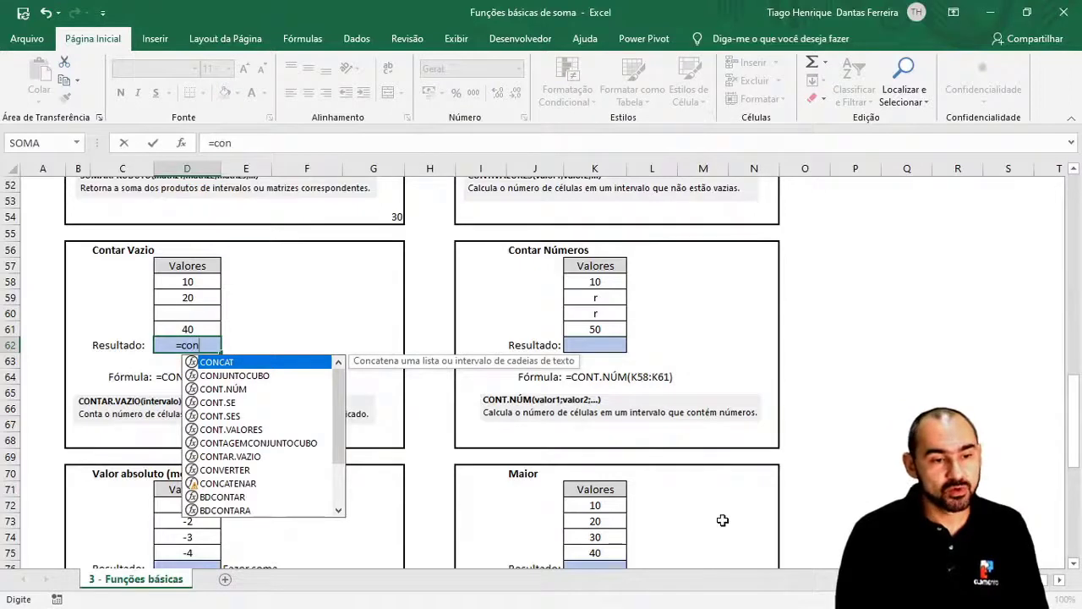
key("Down")
key("Down")
key("Down")
key("Down")
key("Down")
key("Down")
key("Down")
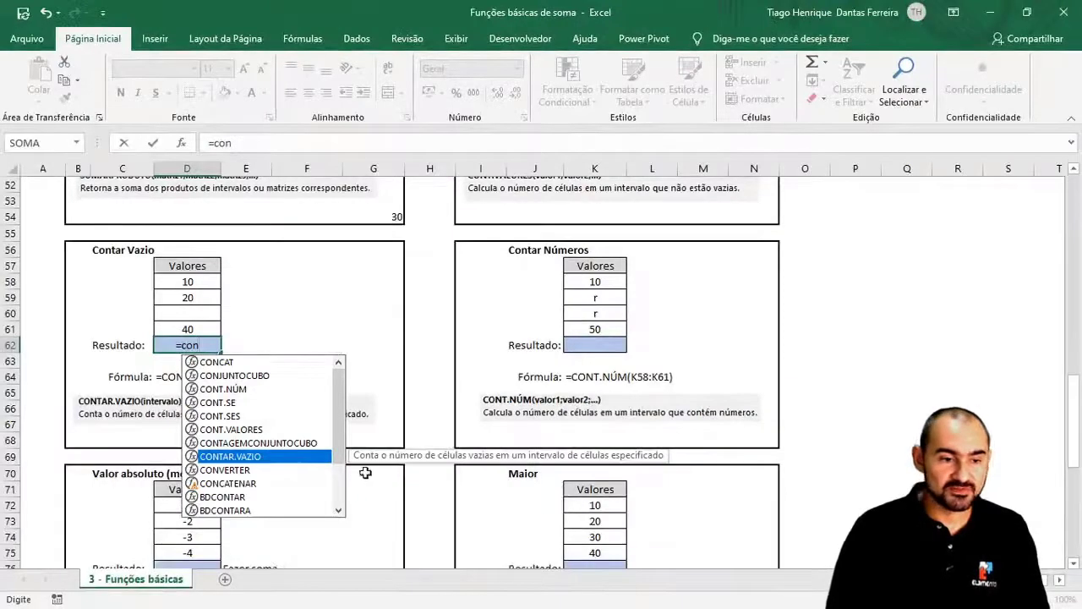
double_click(303, 456)
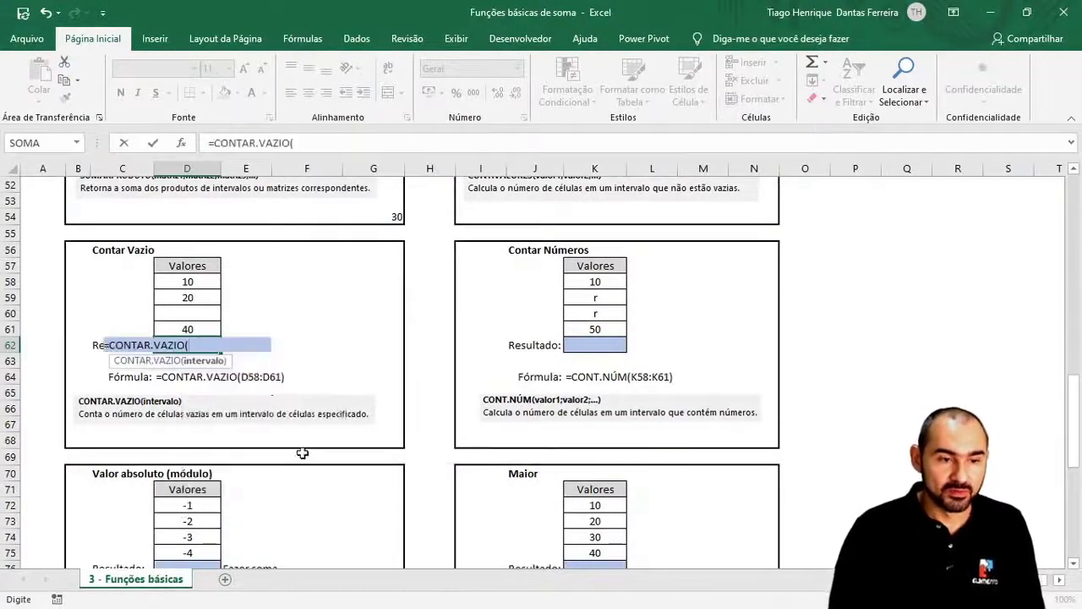
key("Up")
key("shift+Up")
key("shift+Up")
key("shift+Up")
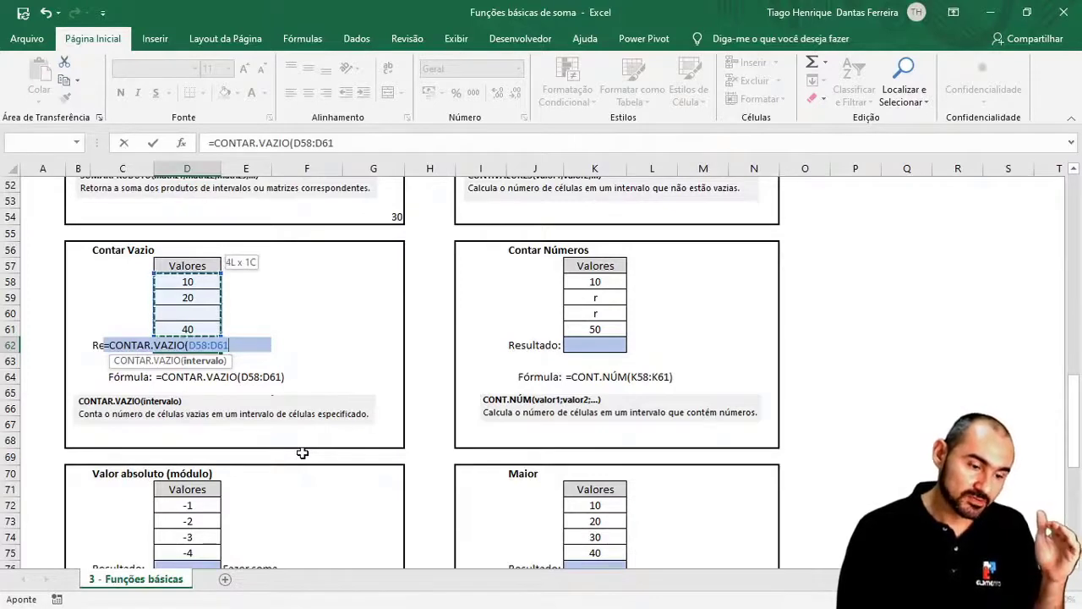
key("shift+Down")
key("shift+Down")
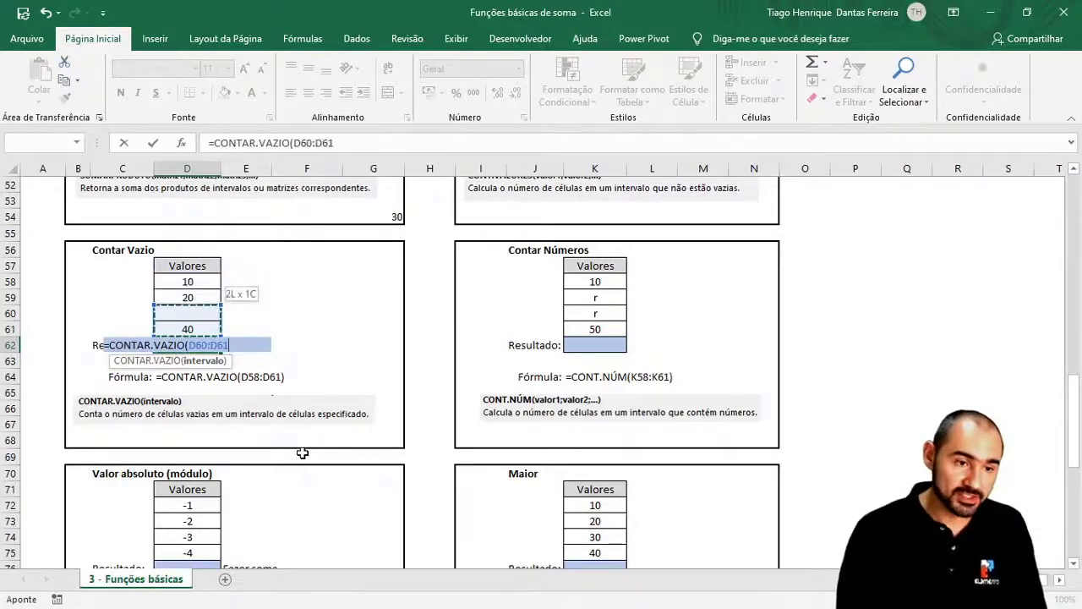
key("shift+Up")
key("shift+Up")
key("ctrl+Return")
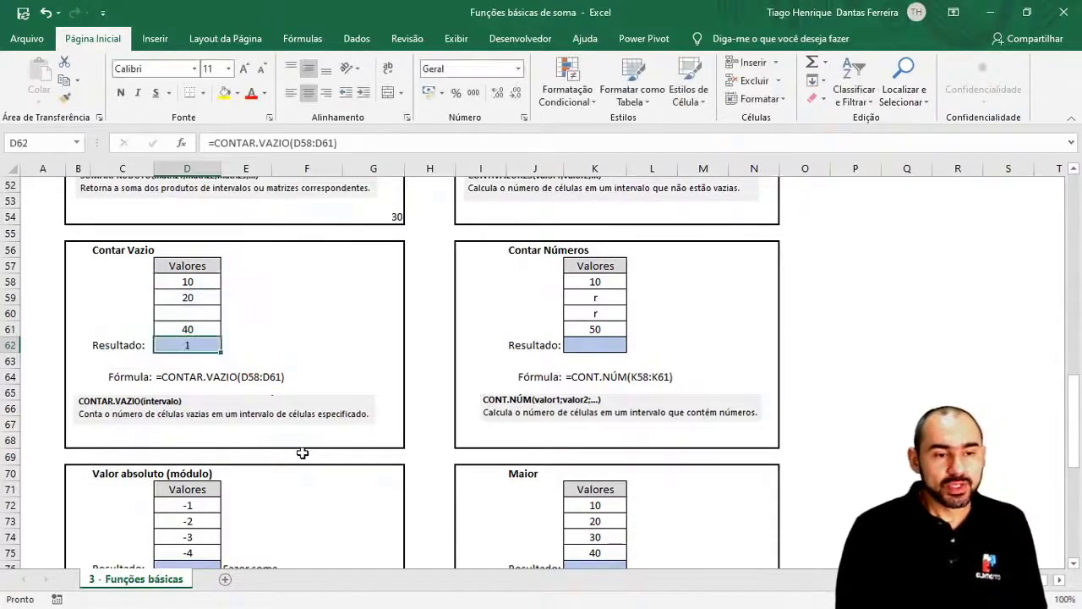
- Fill the empty cell D60 in the Contar Vazio table with yellow
key("Up")
key("Up")
key("Up")
key("Down")
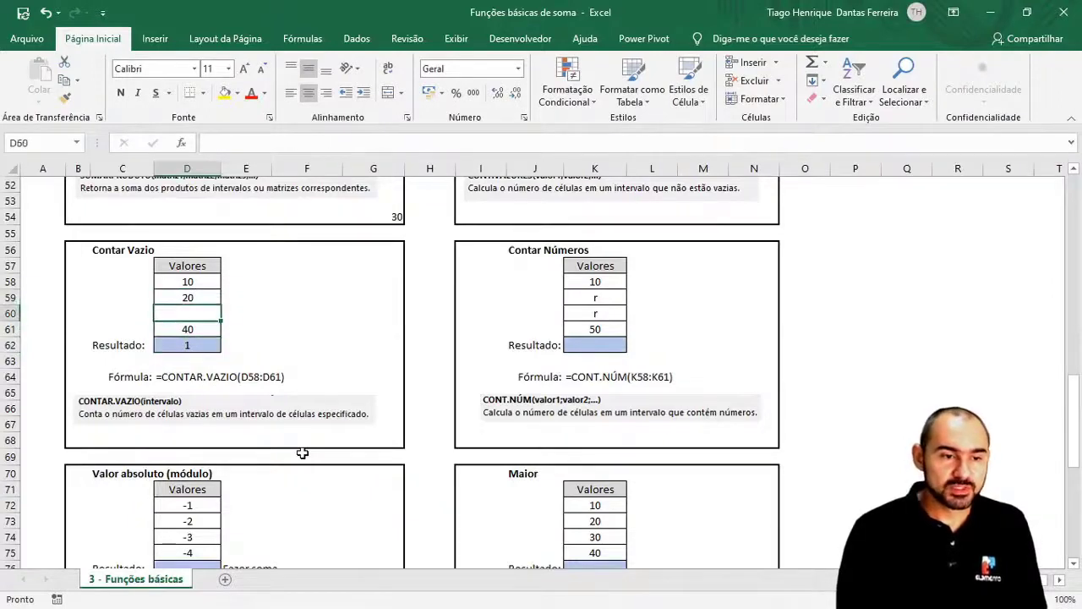
left_click(224, 93)
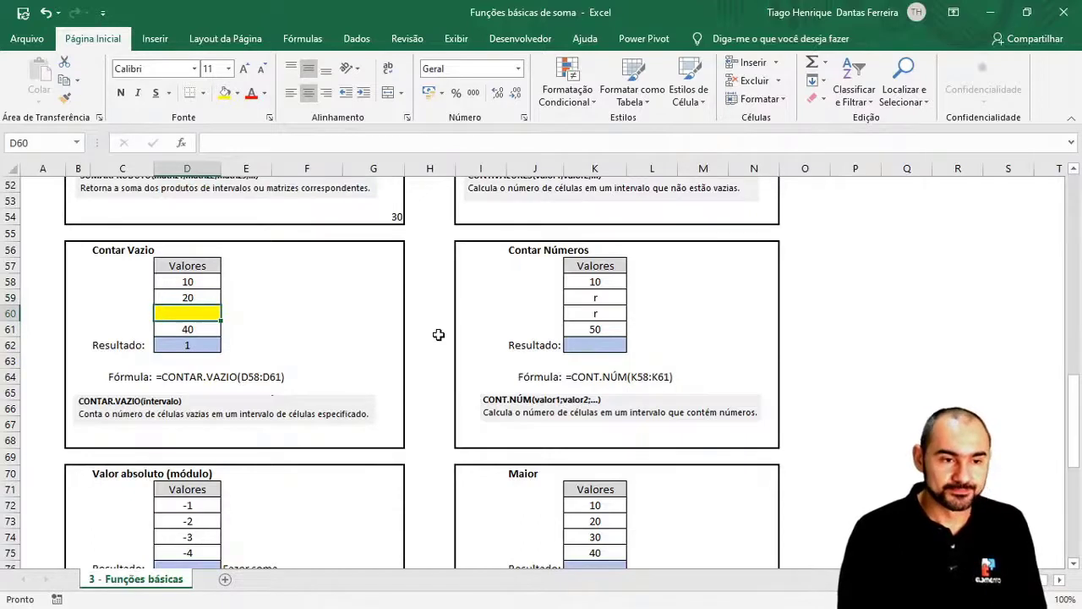
- Enter 1 in the yellow cell D60 and undo the entry
type("1")
key("Return")
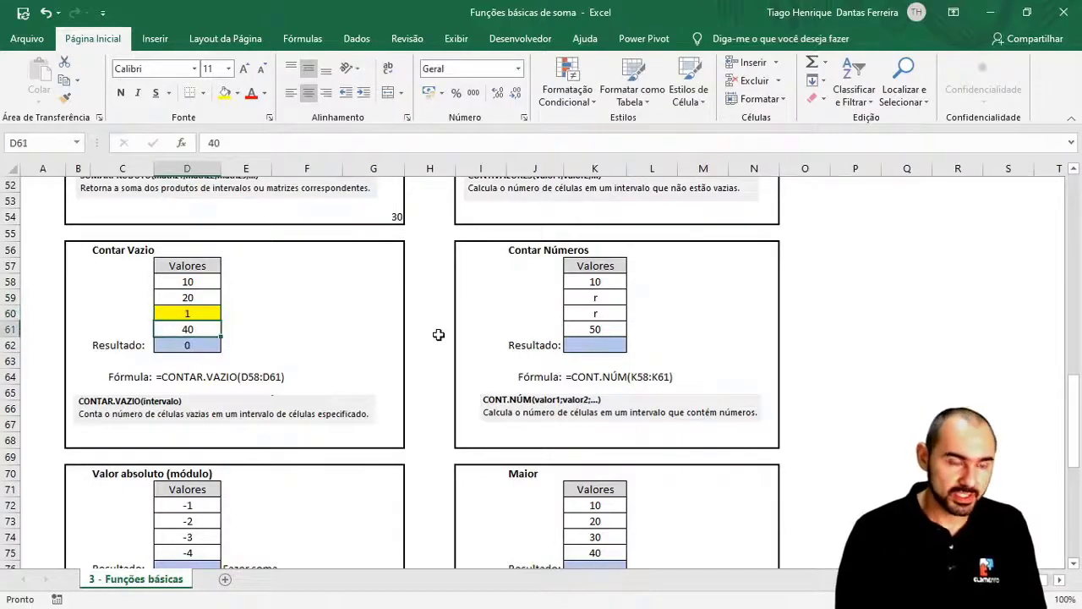
key("ctrl+z")
- Enter =CONT.NÚM(K58:K61) in the Contar Números result cell K62
key("Right")
key("Right")
key("Right")
key("Right")
key("Right")
key("Right")
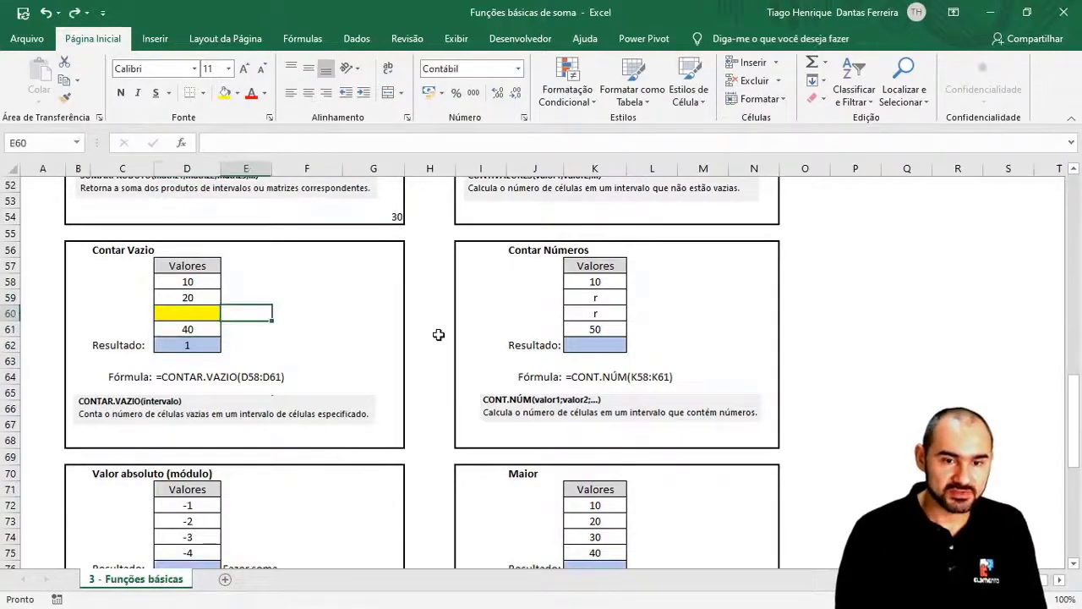
key("Right")
key("Right")
key("Down")
key("Left")
key("Down")
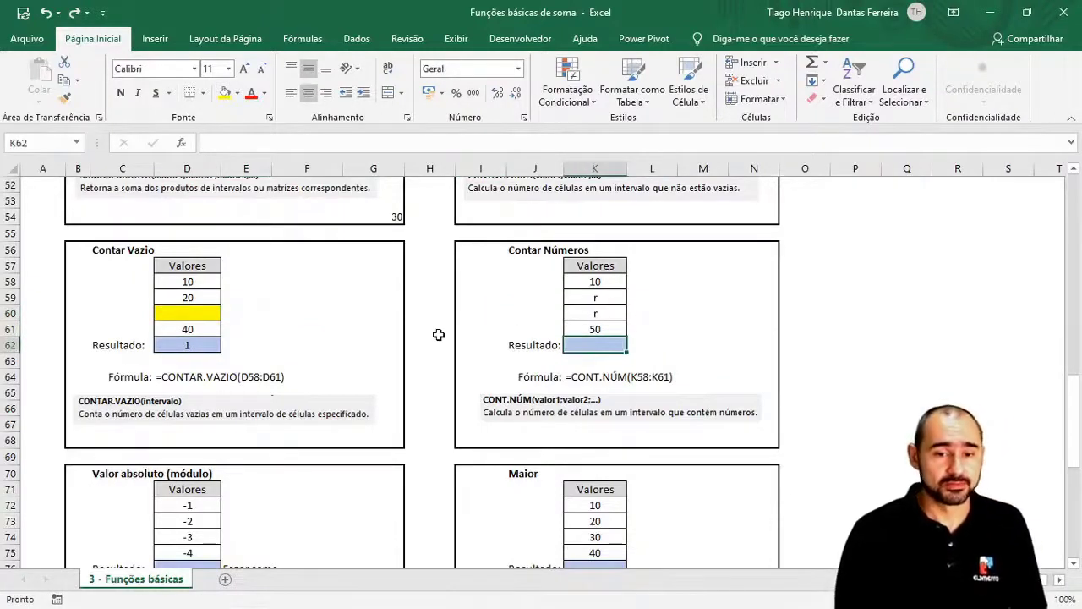
type("=con")
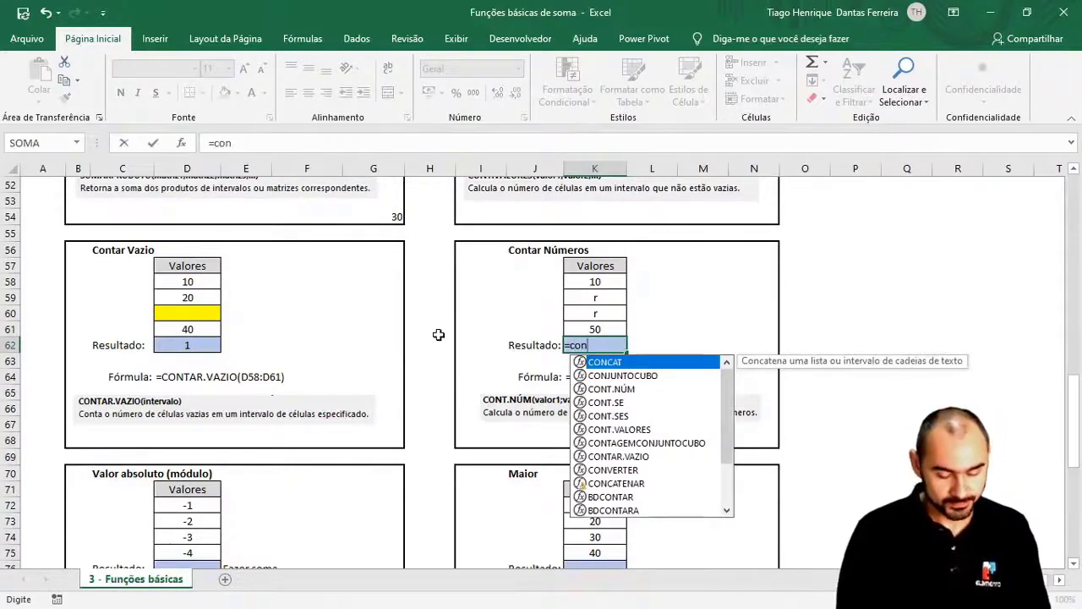
type("t")
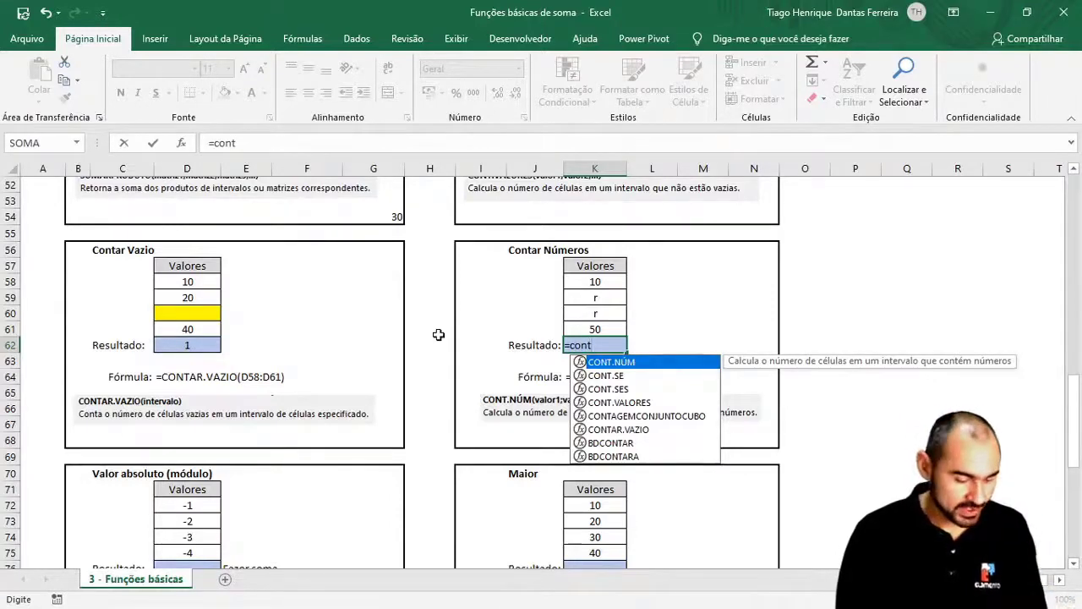
key("Tab")
key("Up")
key("shift+Up")
key("shift+Up")
key("shift+Up")
key("ctrl+Return")
- Overwrite cell K60 in the Contar Números table with b and replace that letter with 15
key("Up")
key("Up")
key("Up")
key("Up")
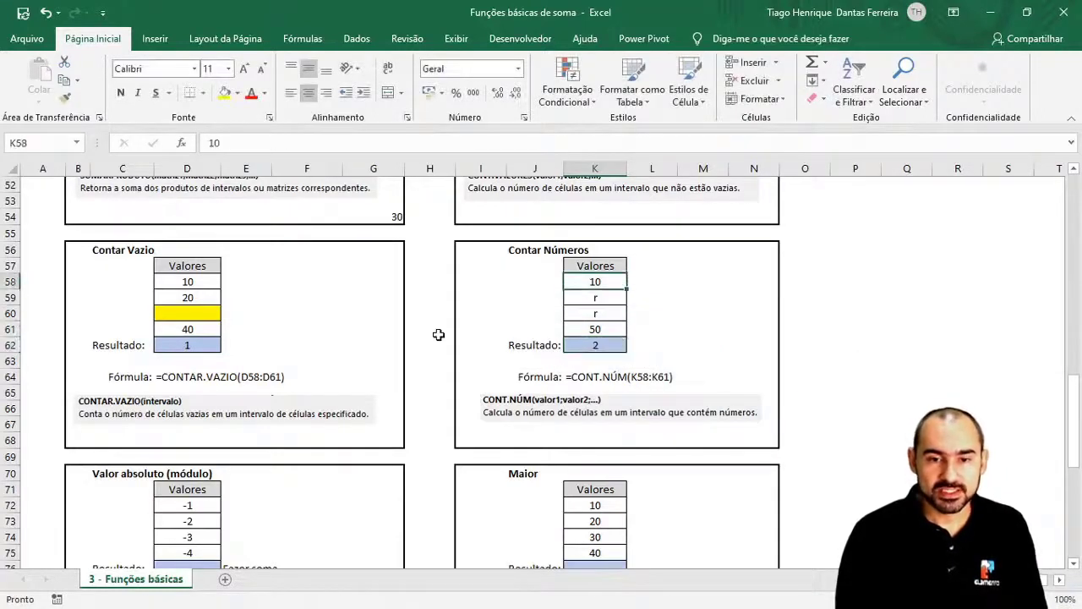
key("Down")
key("Down")
key("Down")
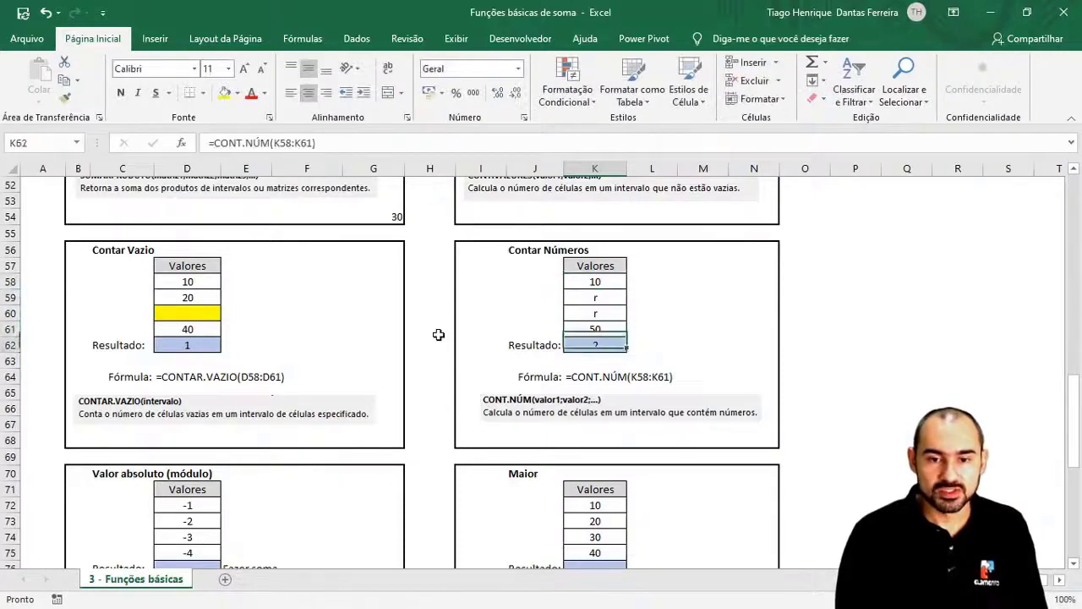
key("Up")
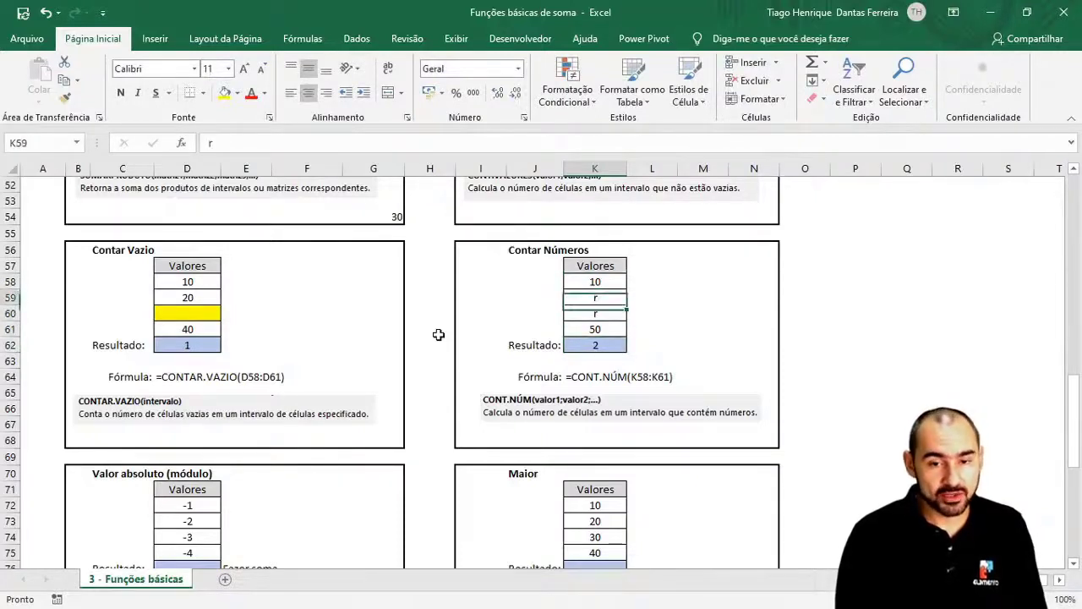
type("b")
key("Return")
key("Up")
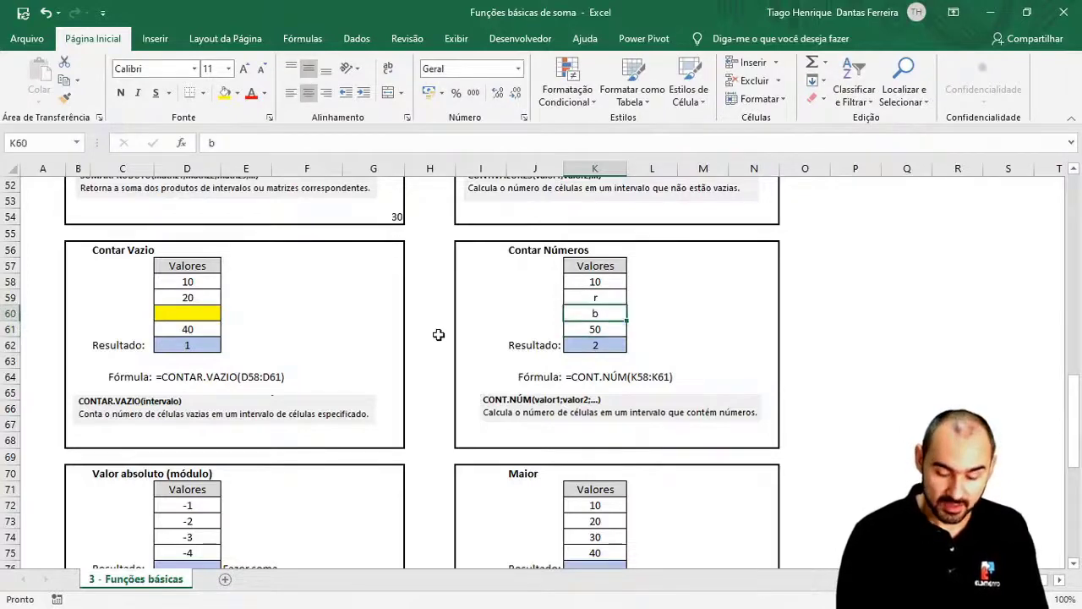
type("15")
key("Return")
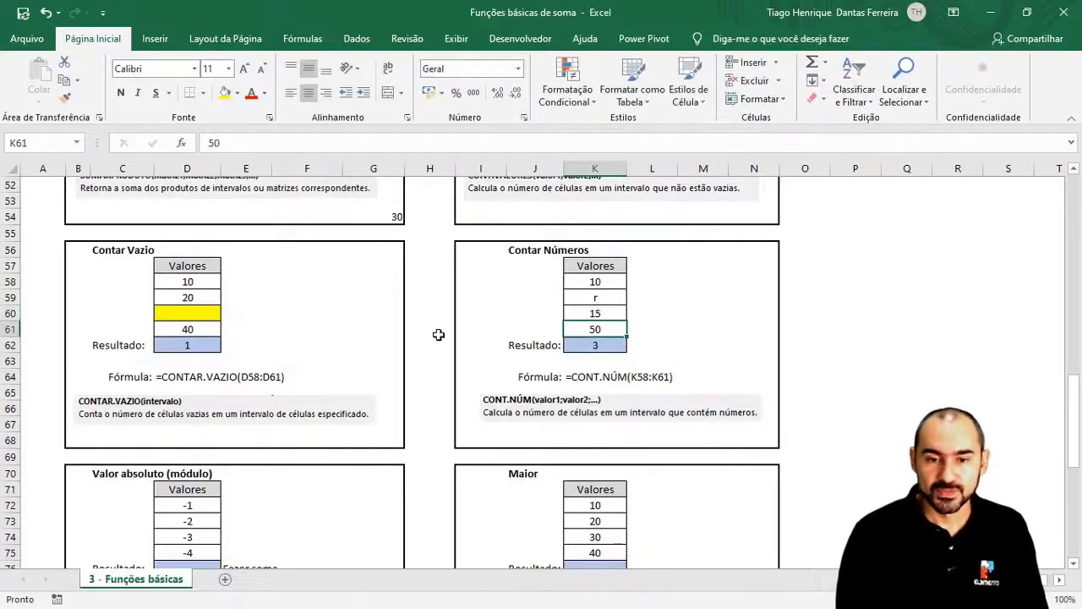
- Clear cell K60 in the Contar Números table and restore its value of 15
key("Up")
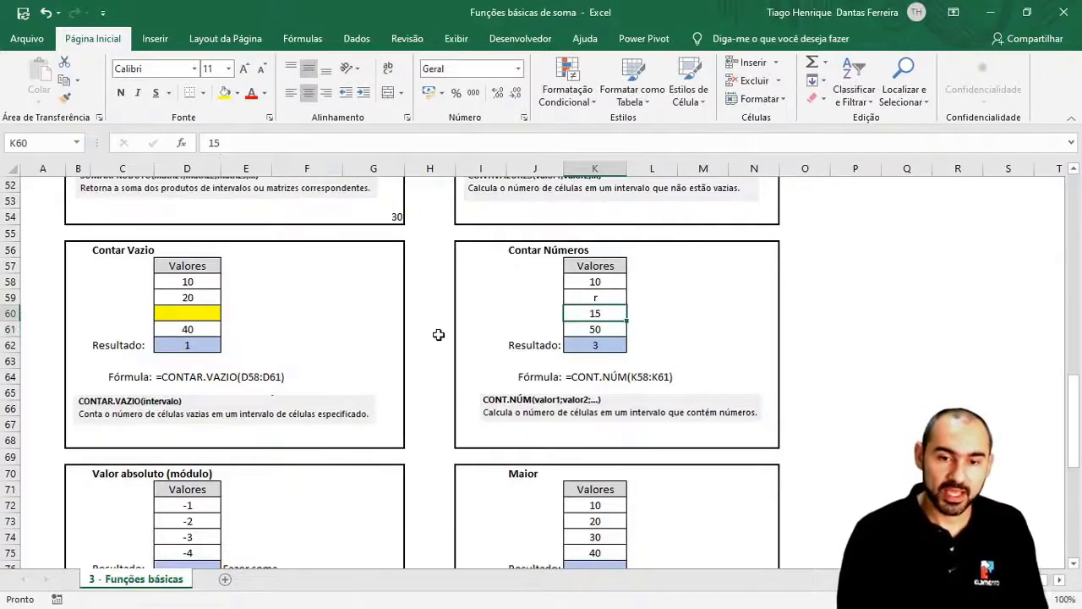
key("Delete")
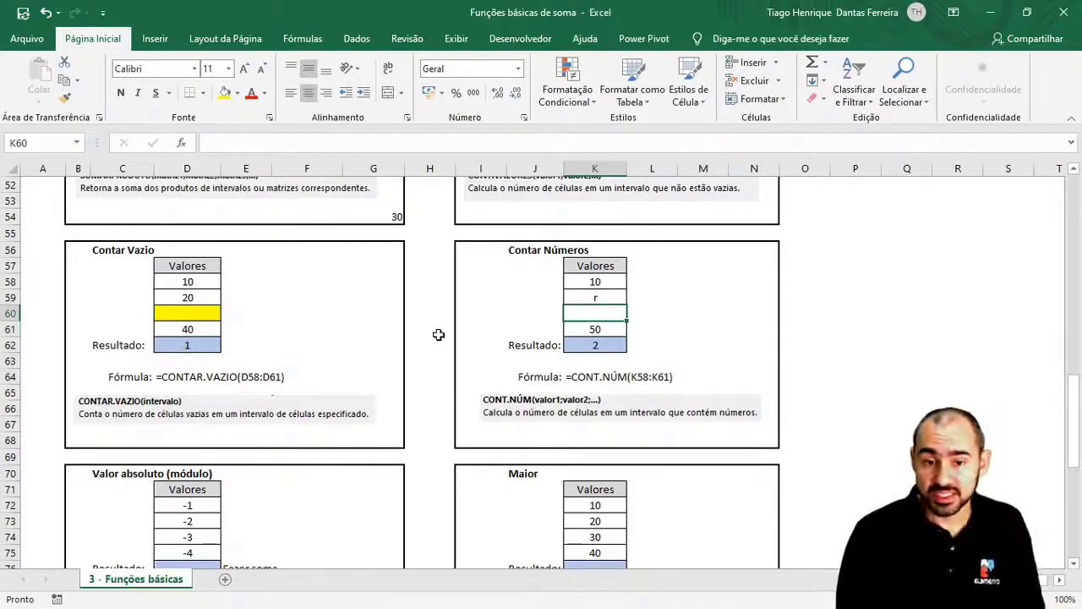
type("15")
key("Return")
- Enter the sum =SOMA(D72:D75) in the Valor absoluto (módulo) result cell D76
key("Down")
key("Down")
key("Down")
key("Down")
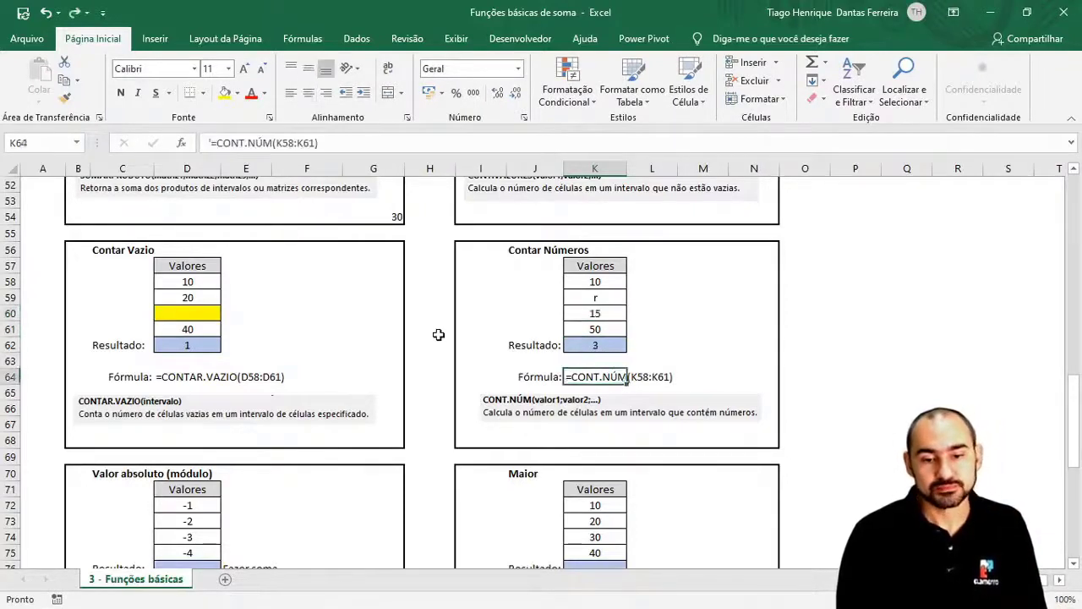
key("Down")
key("Down")
key("Down")
key("Down")
key("Down")
key("Down")
key("Down")
key("Down")
key("Down")
key("Down")
key("Down")
key("Down")
key("Down")
key("Down")
key("Down")
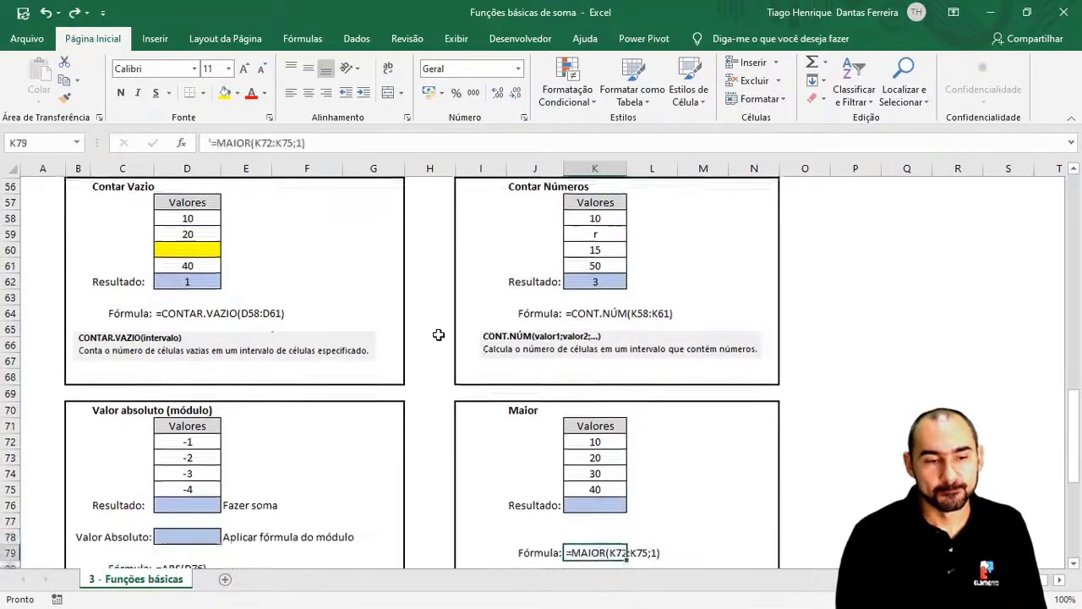
key("Down")
key("Left")
key("Left")
key("Left")
key("Left")
key("Left")
key("Left")
key("Left")
key("Up")
key("Up")
key("Up")
key("Up")
key("Up")
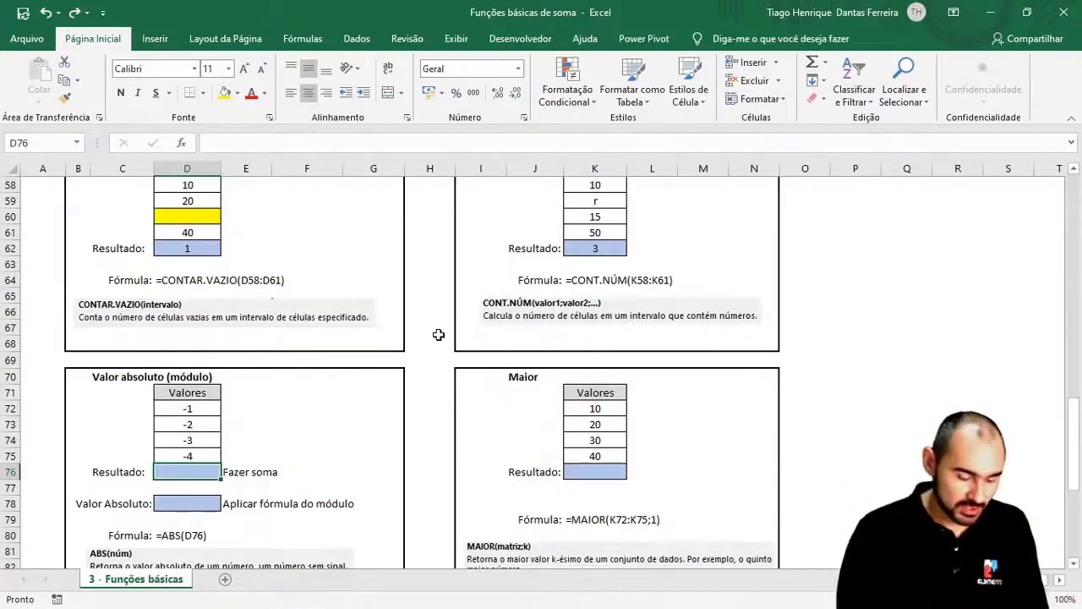
key("alt+equal")
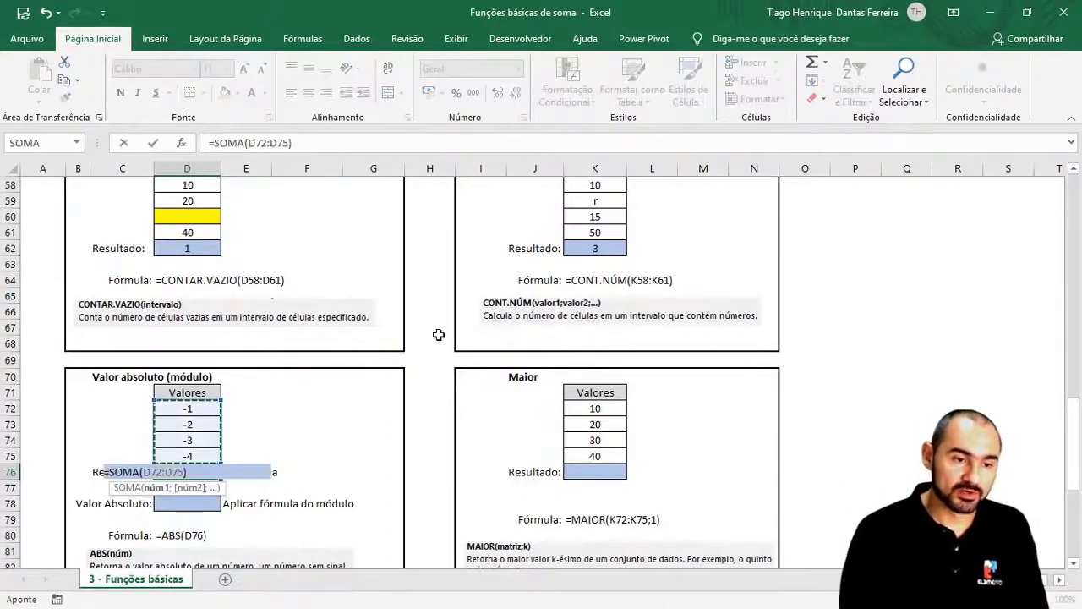
key("Return")
- Enter =ABS(D76) in the Valor Absoluto cell D78
key("Up")
key("Up")
key("shift+Up")
key("shift+Up")
key("shift+Up")
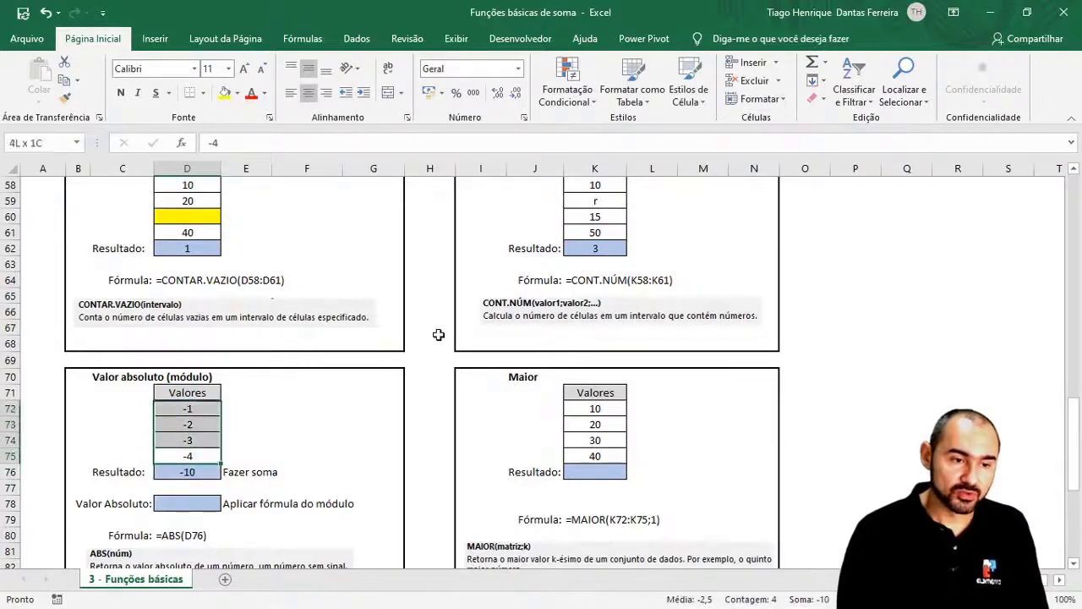
key("Down")
key("Down")
key("Down")
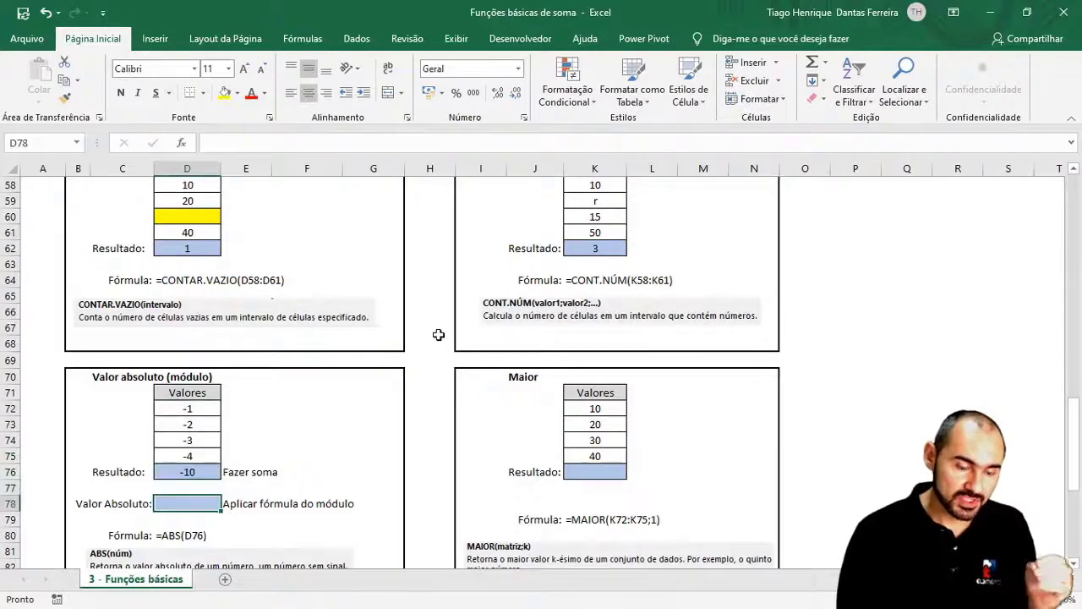
type("=abs")
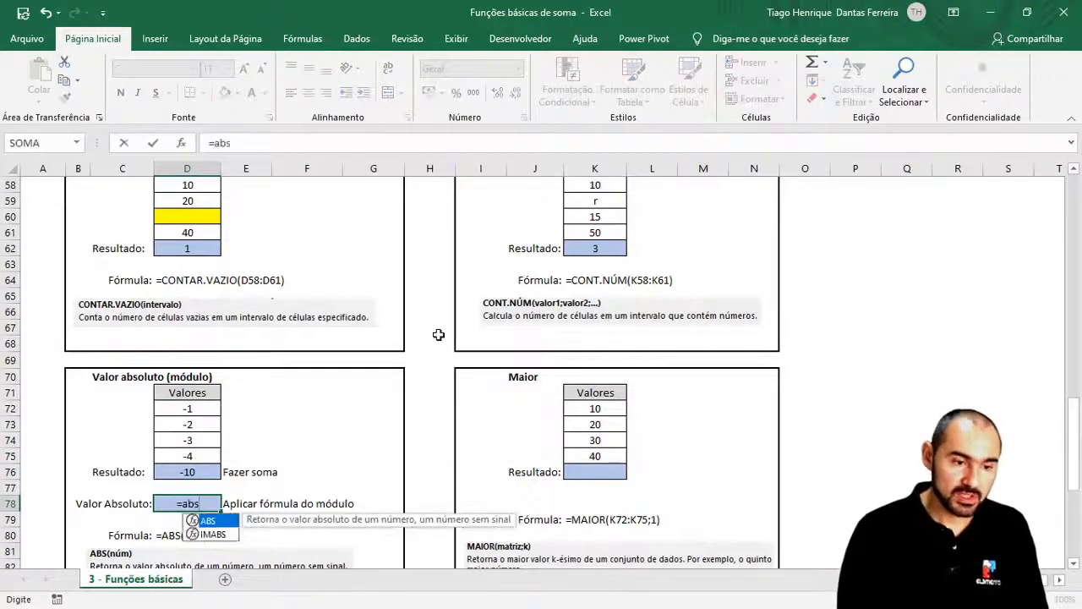
key("Tab")
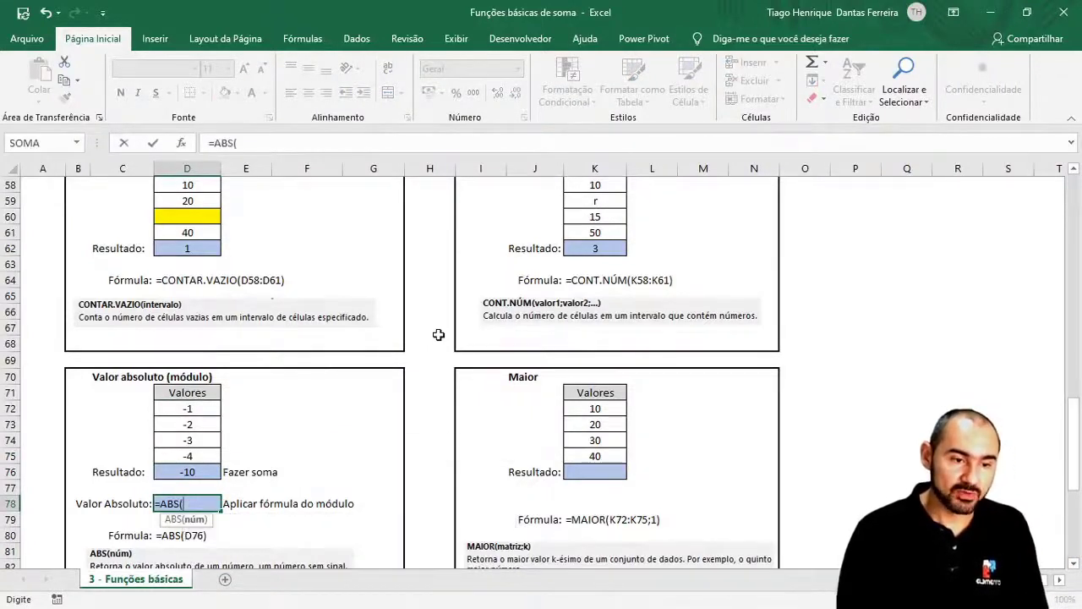
key("Up")
key("Up")
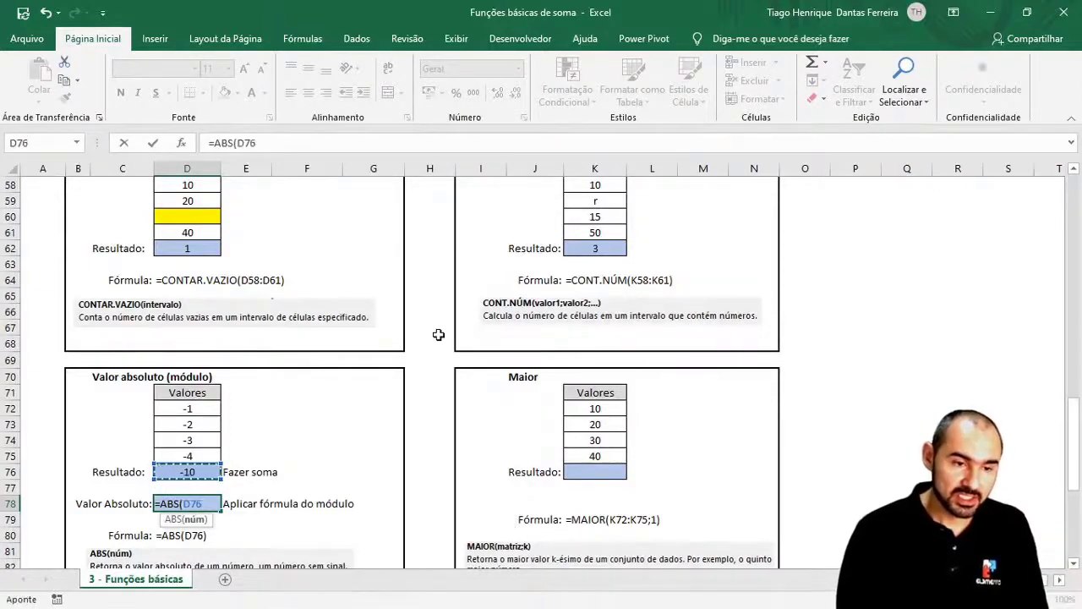
key("ctrl+Return")
key("Up")
key("Up")
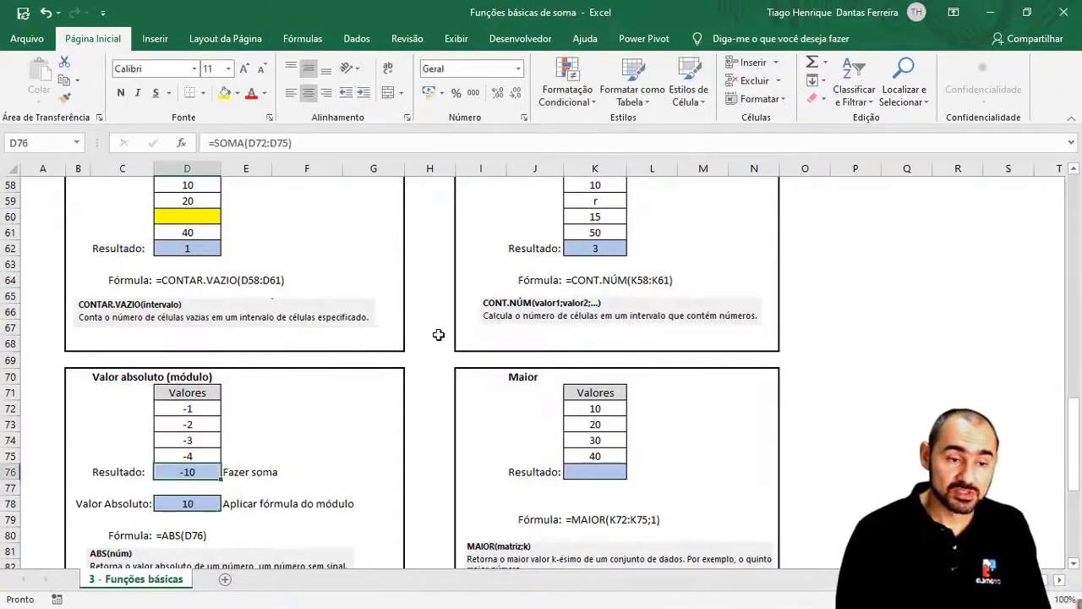
- Enter =MAIOR(K72:K75;1) in the Maior result cell K76
key("Down")
key("Down")
key("Right")
key("Right")
key("Right")
key("Right")
key("Right")
key("Right")
key("Right")
key("Right")
key("Up")
key("Up")
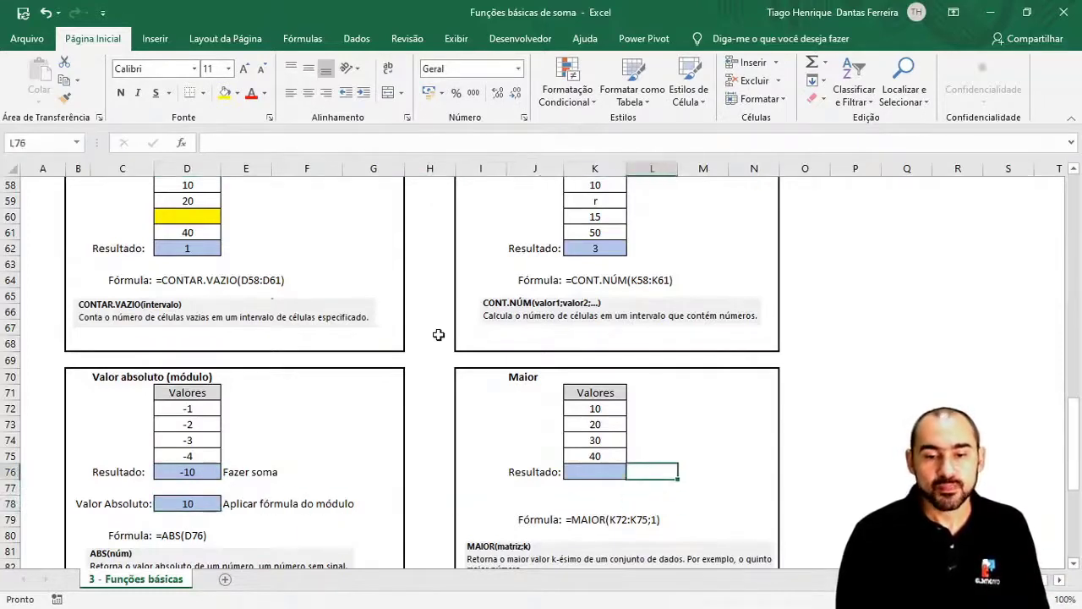
key("Left")
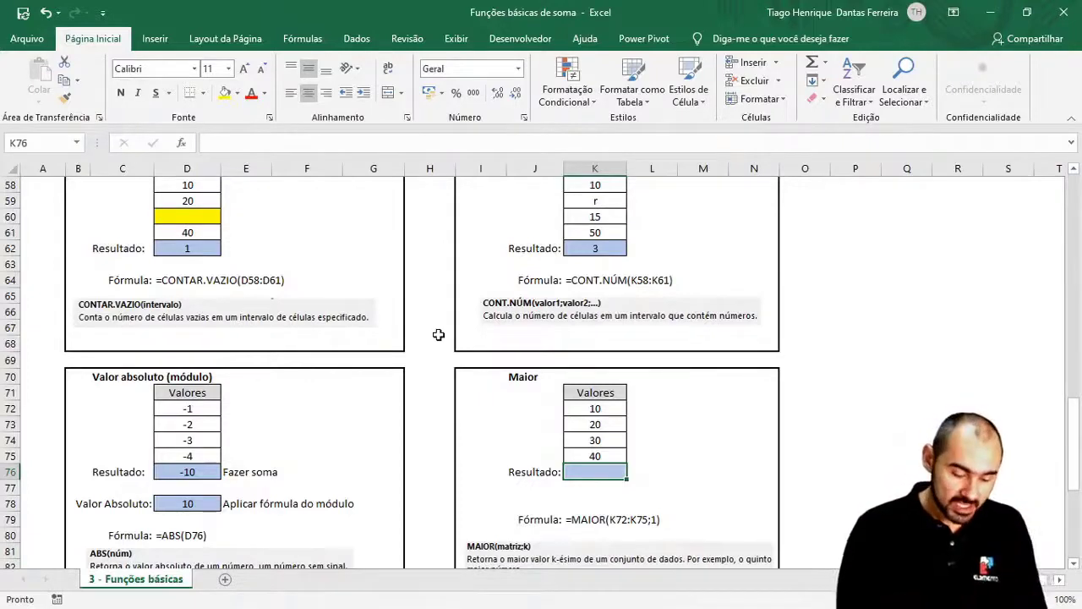
type("=")
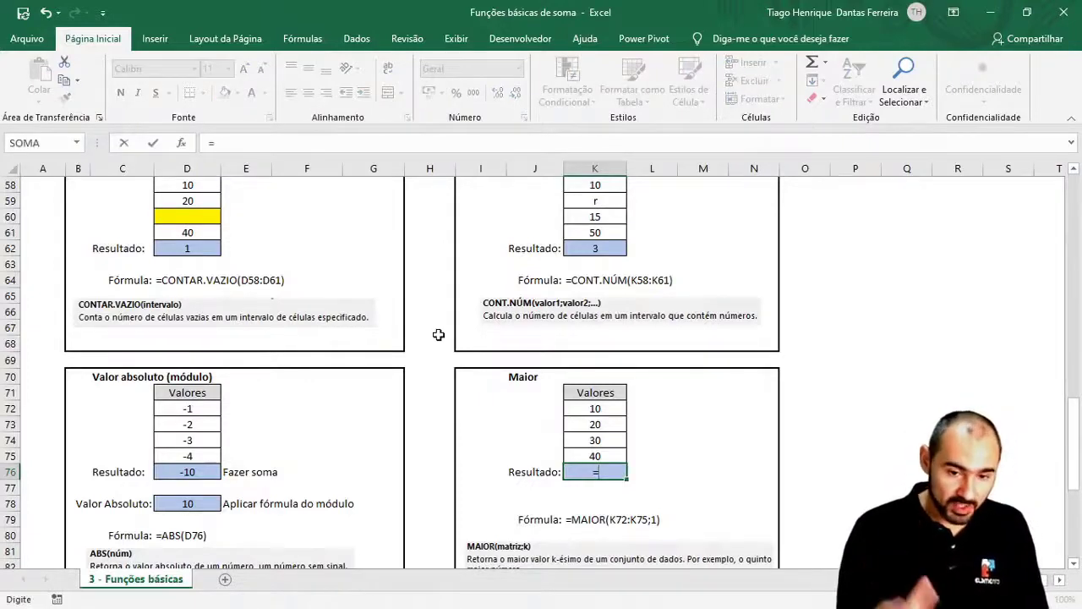
type("maior")
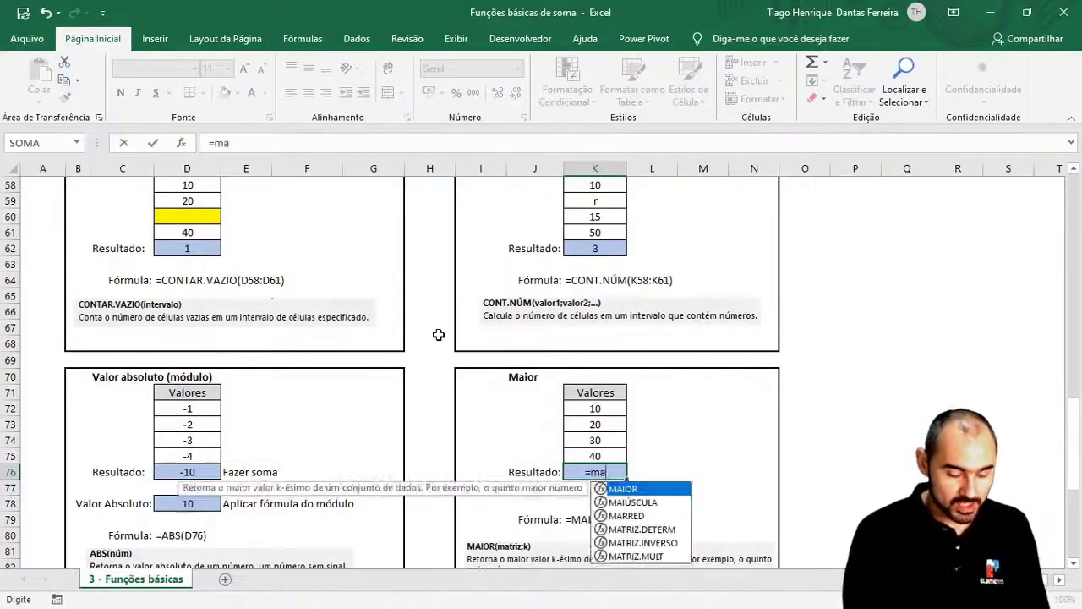
key("Tab")
key("Up")
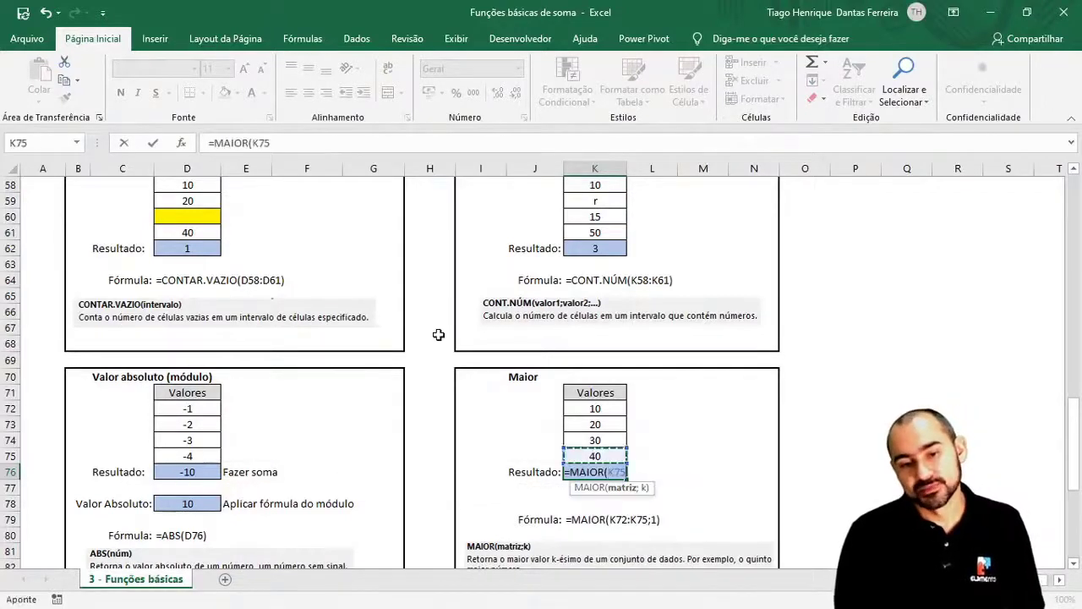
key("shift+Up")
key("shift+Up")
key("shift+Up")
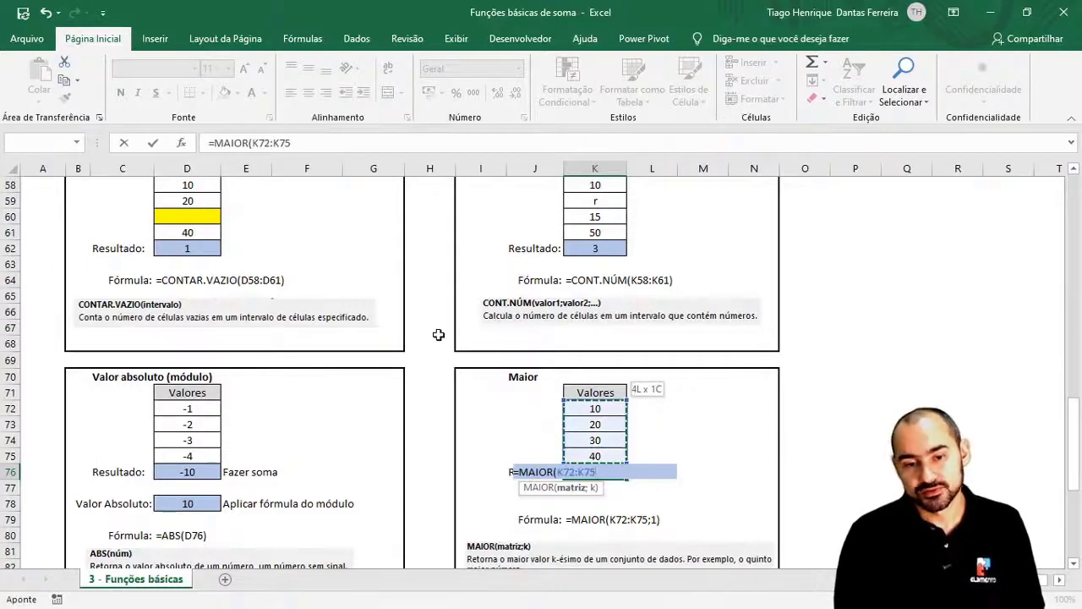
type(";")
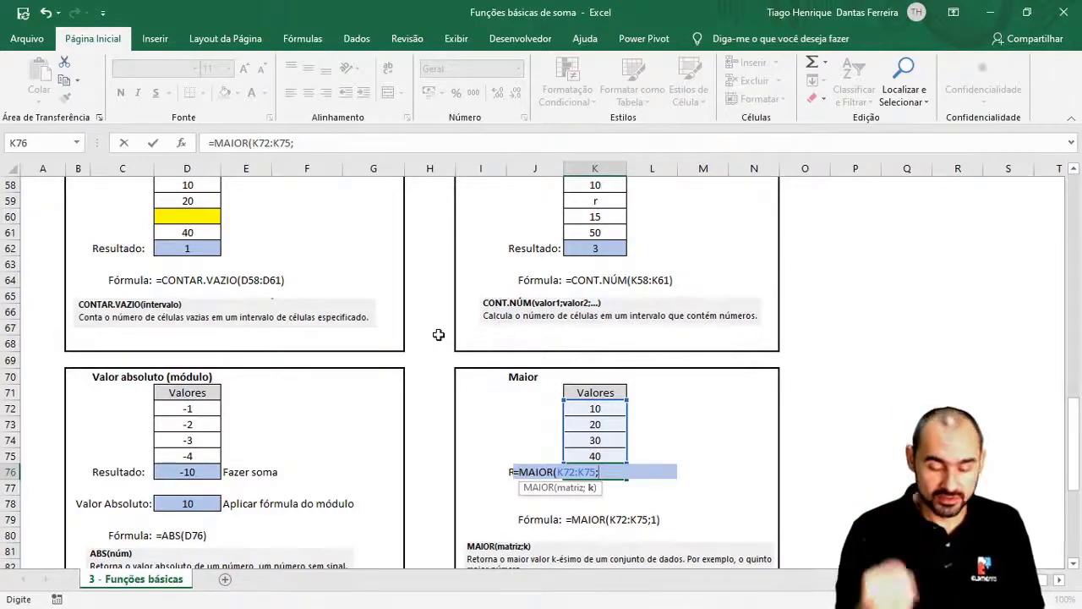
type("1")
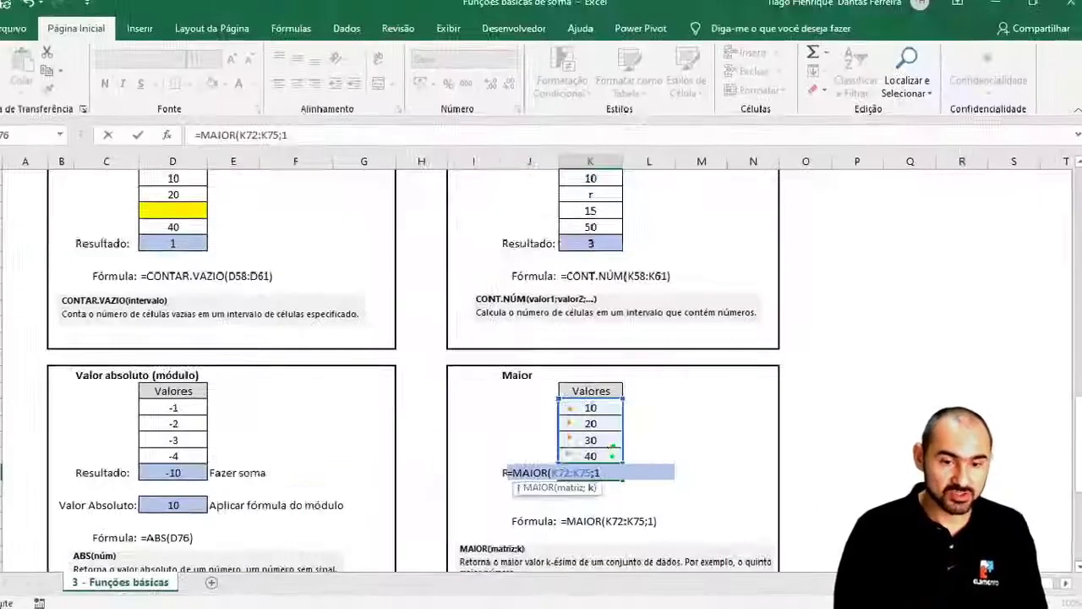
key("ctrl+Return")
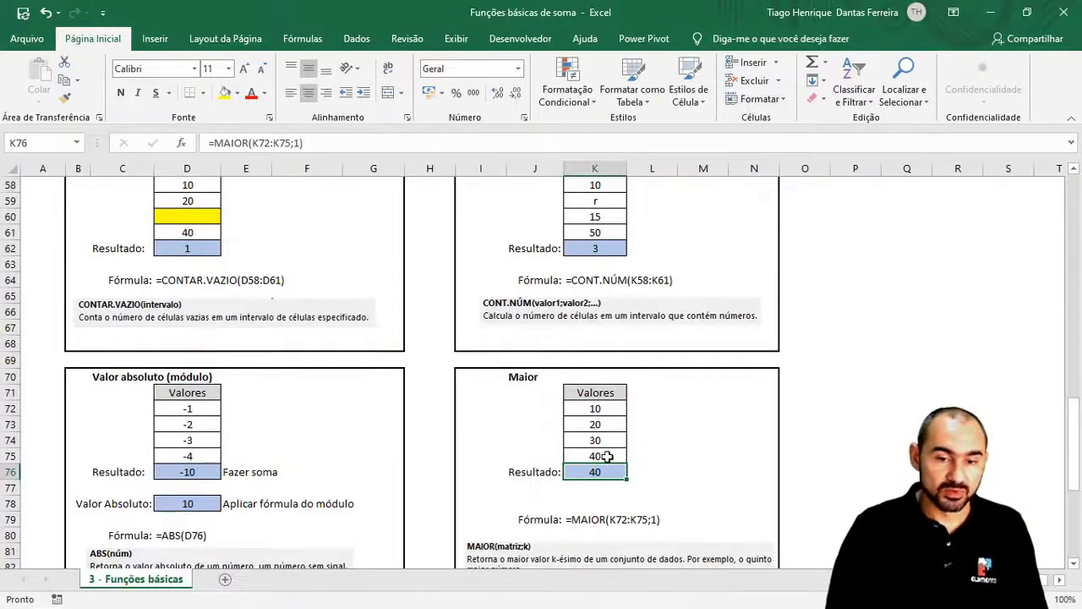
- Set the first value of the Maior table, cell K72, to 50
left_click(607, 457)
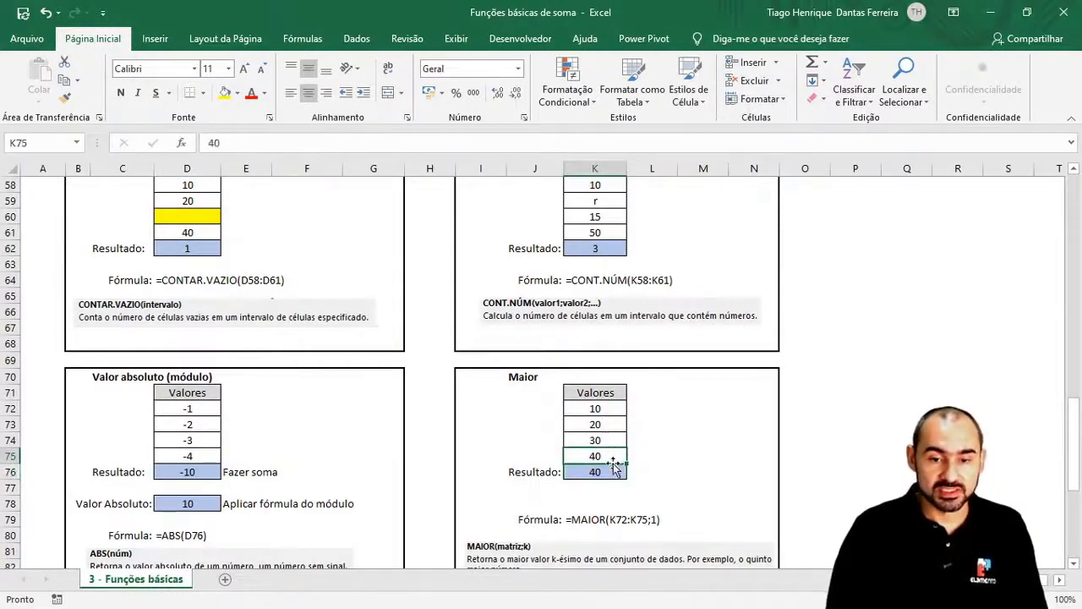
left_click(595, 411)
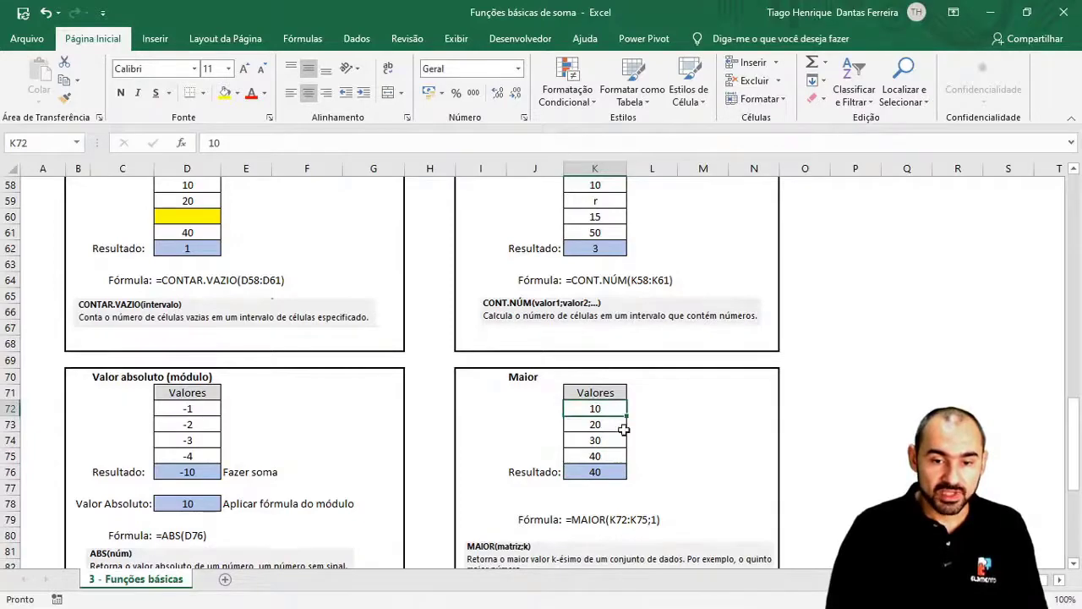
scroll(623, 432, "down", 1)
scroll(623, 435, "up", 1)
type("50")
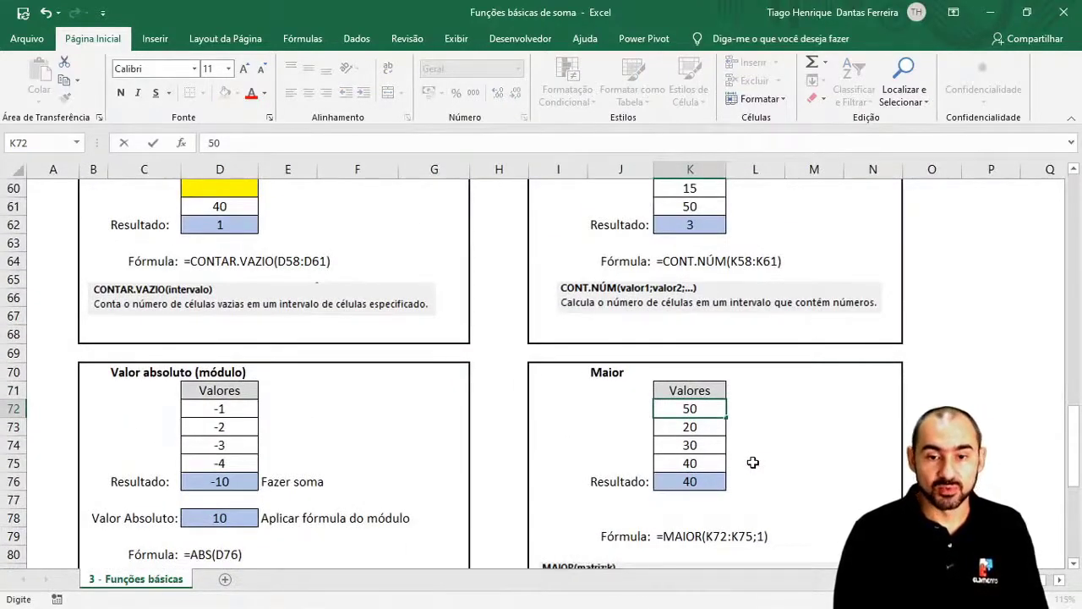
key("Return")
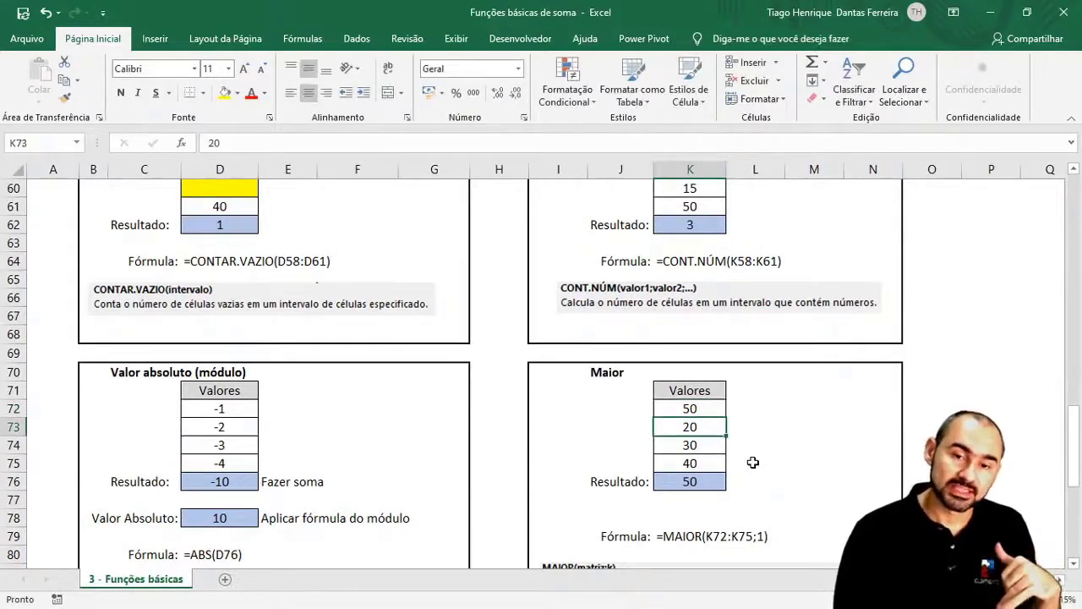
scroll(752, 462, "down", 4)
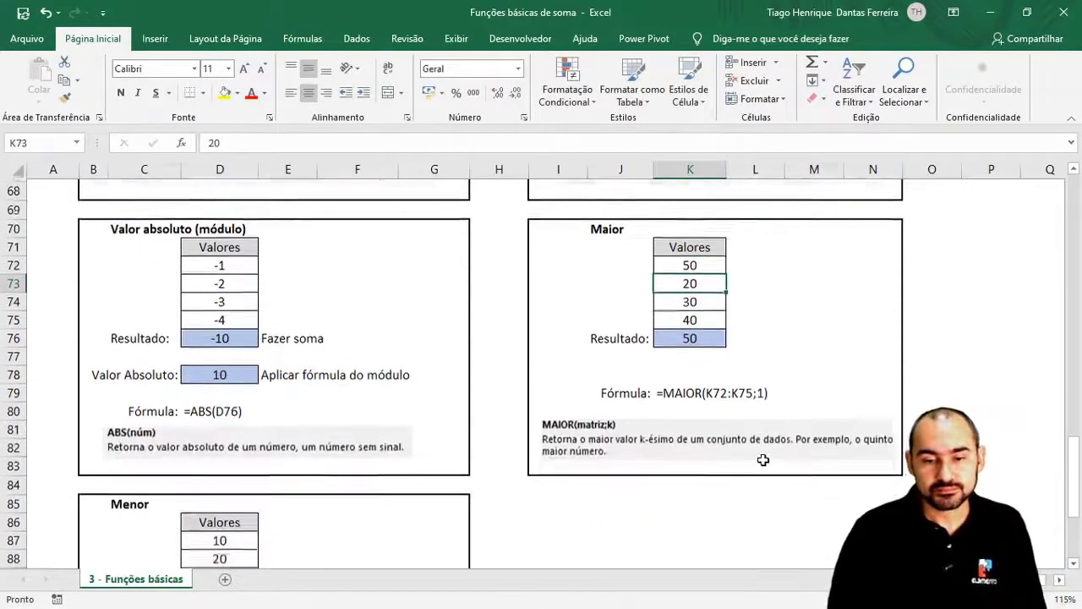
- Enter =MENOR(D87:D90;5) in the Menor result cell D91
scroll(762, 460, "down", 2)
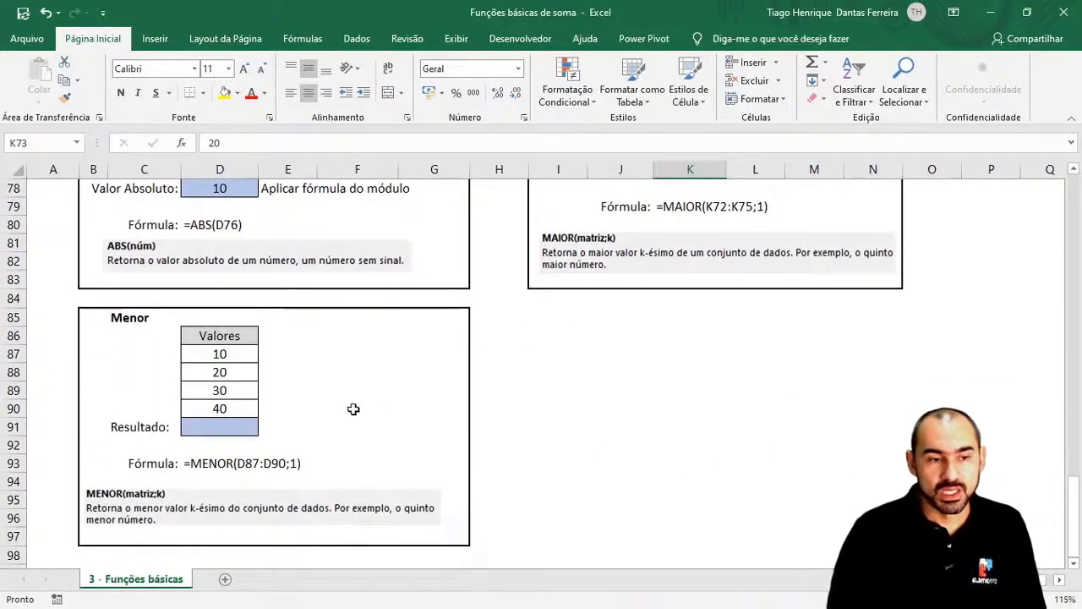
left_click(220, 424)
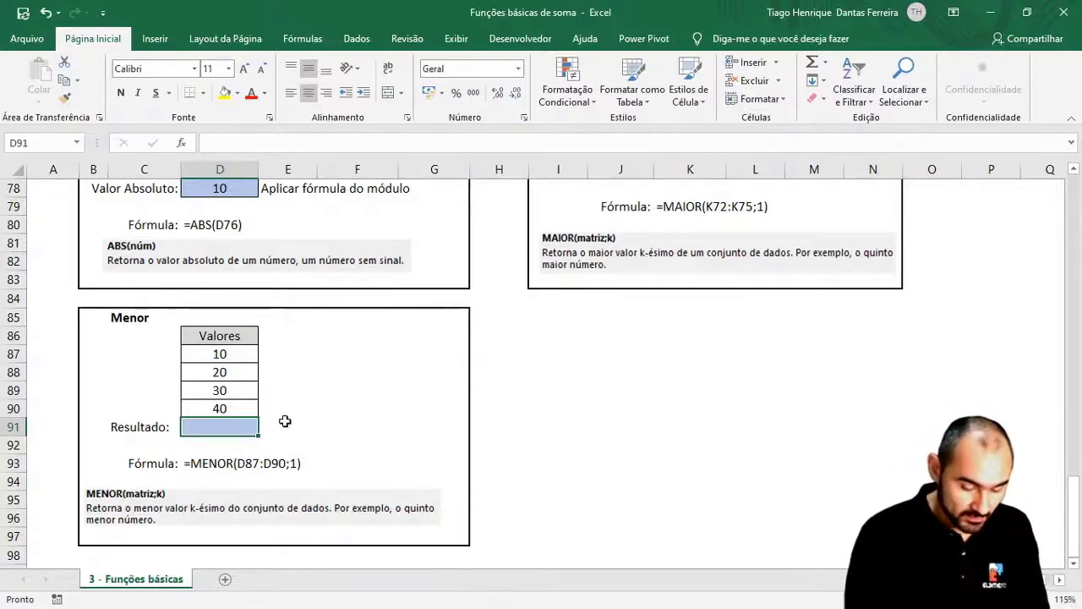
type("=")
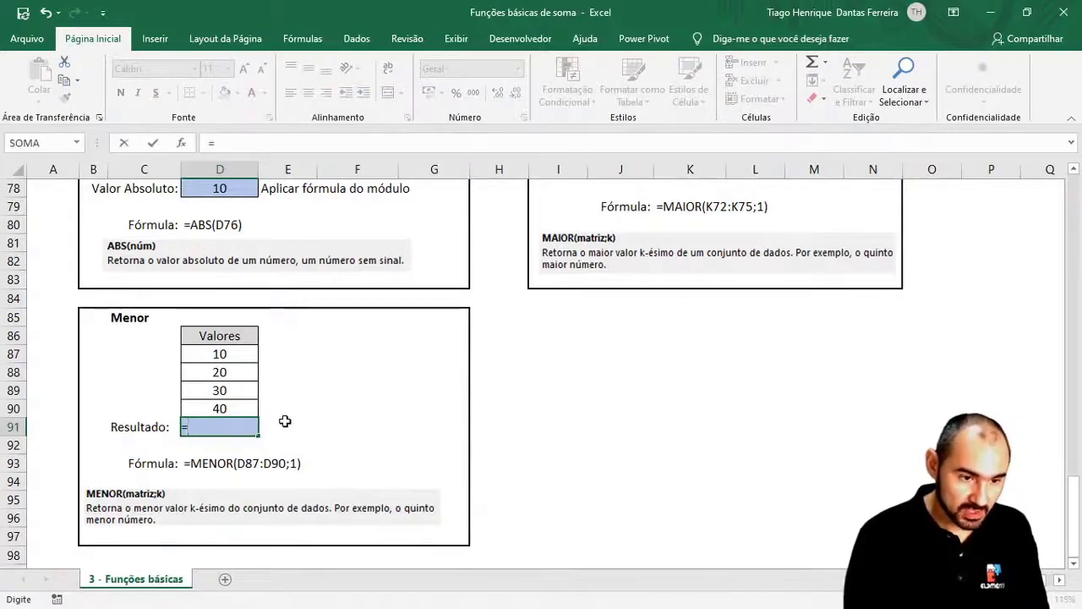
type("meno")
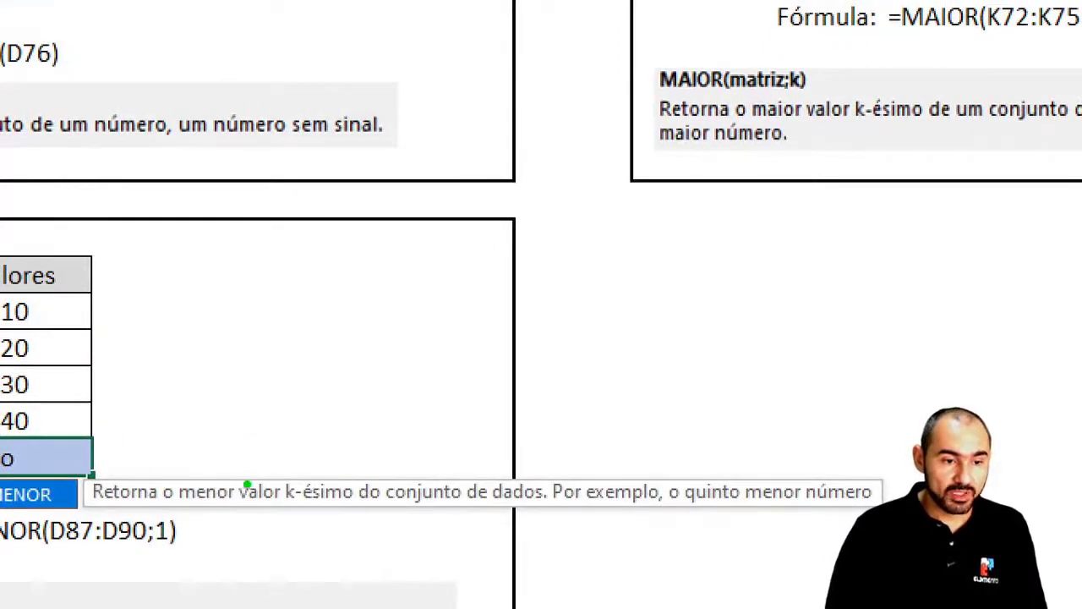
left_click_drag(225, 471, 290, 512)
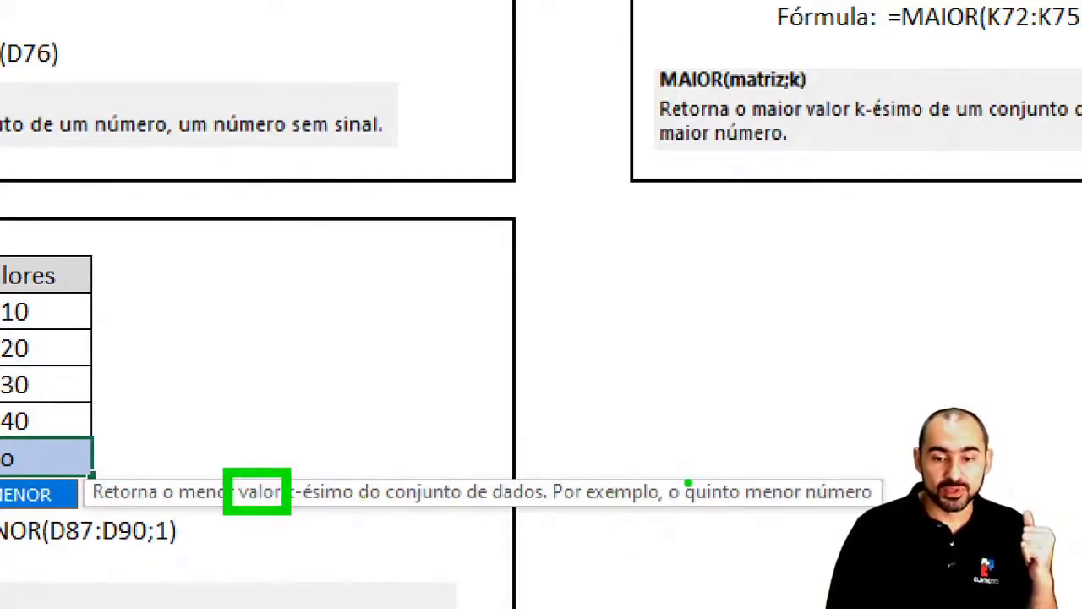
key("Escape")
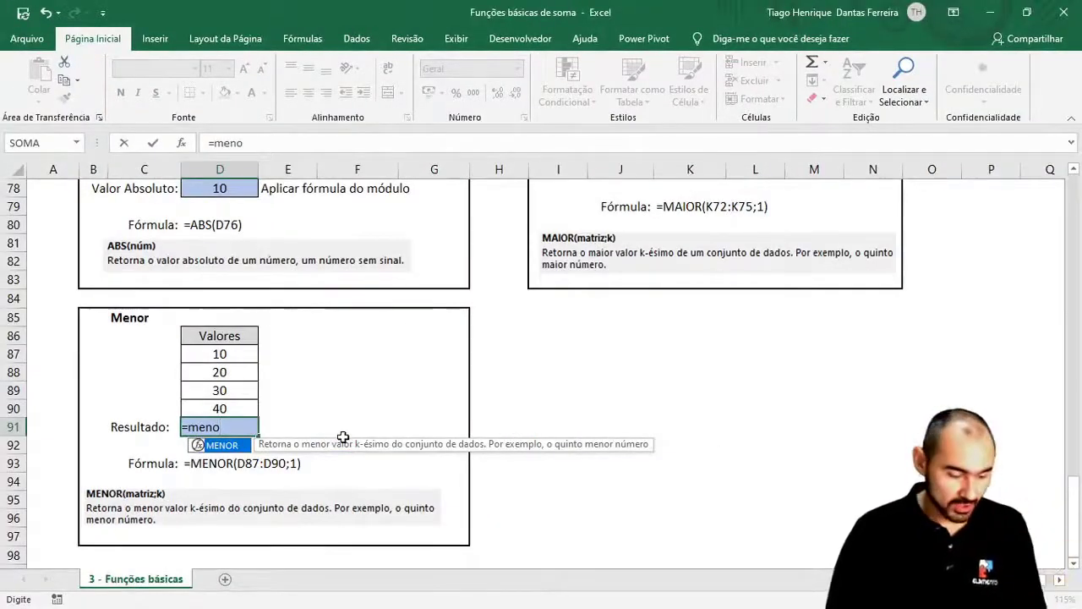
key("Tab")
key("Up")
key("shift+Up")
key("shift+Up")
key("shift+Up")
type(";")
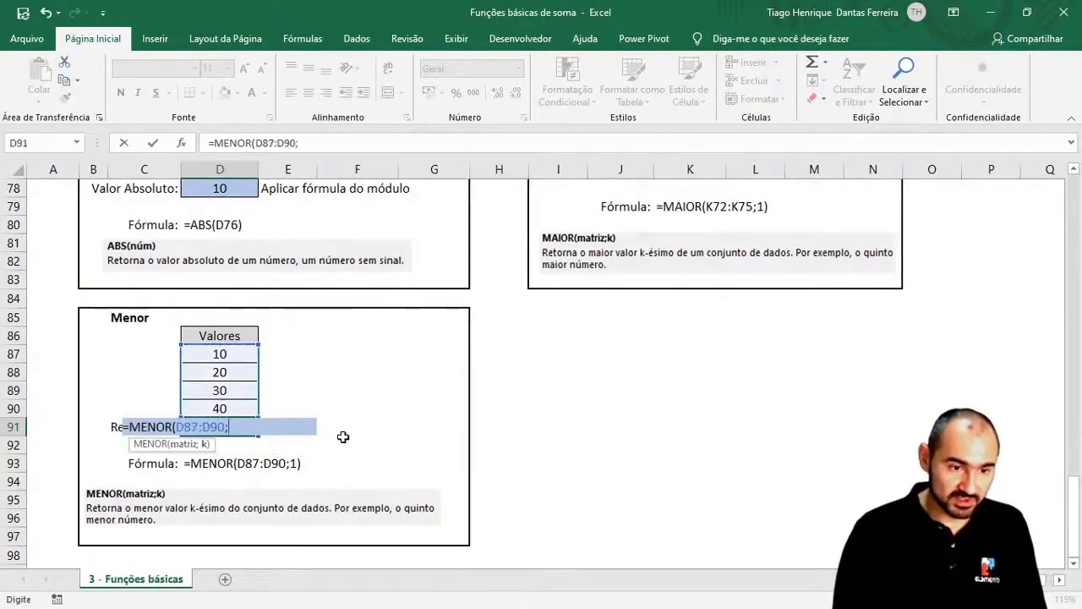
type("5")
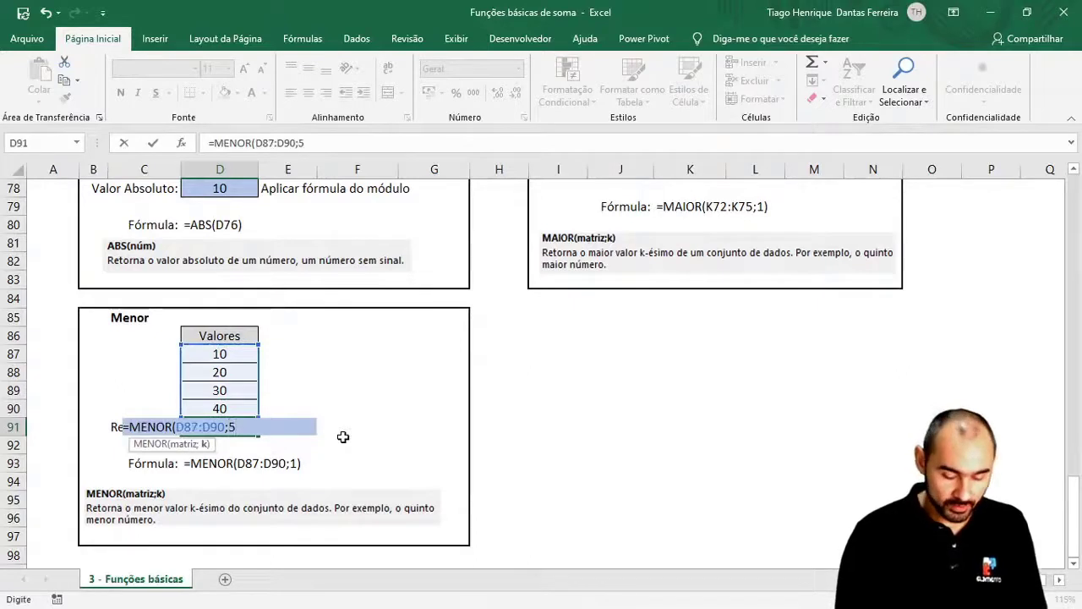
type(")")
key("Return")
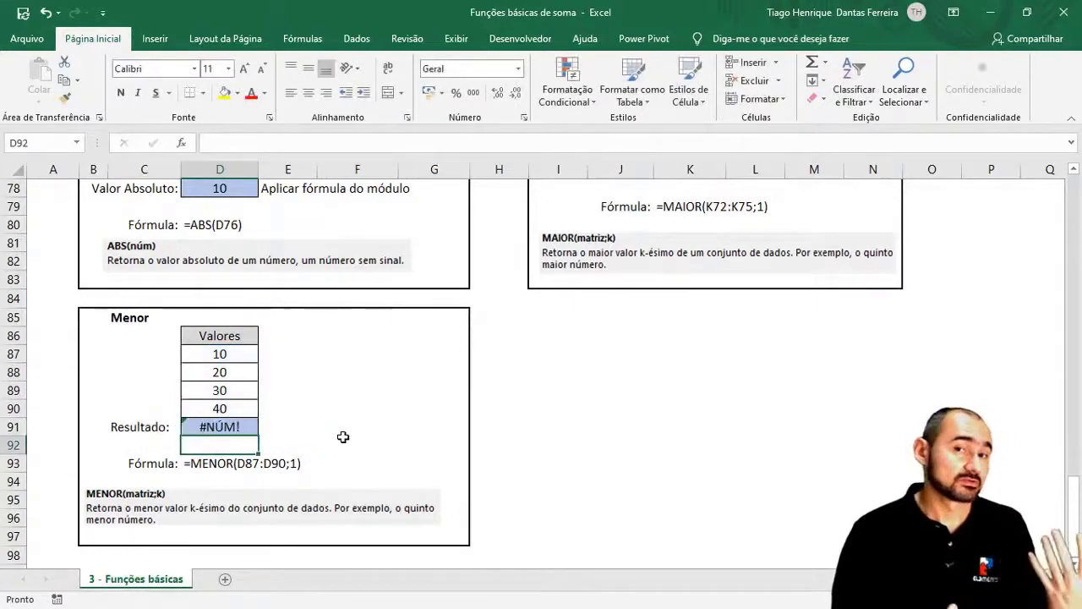
- Correct the formula in the Menor result cell D91 to =MENOR(D87:D90;1)
key("Up")
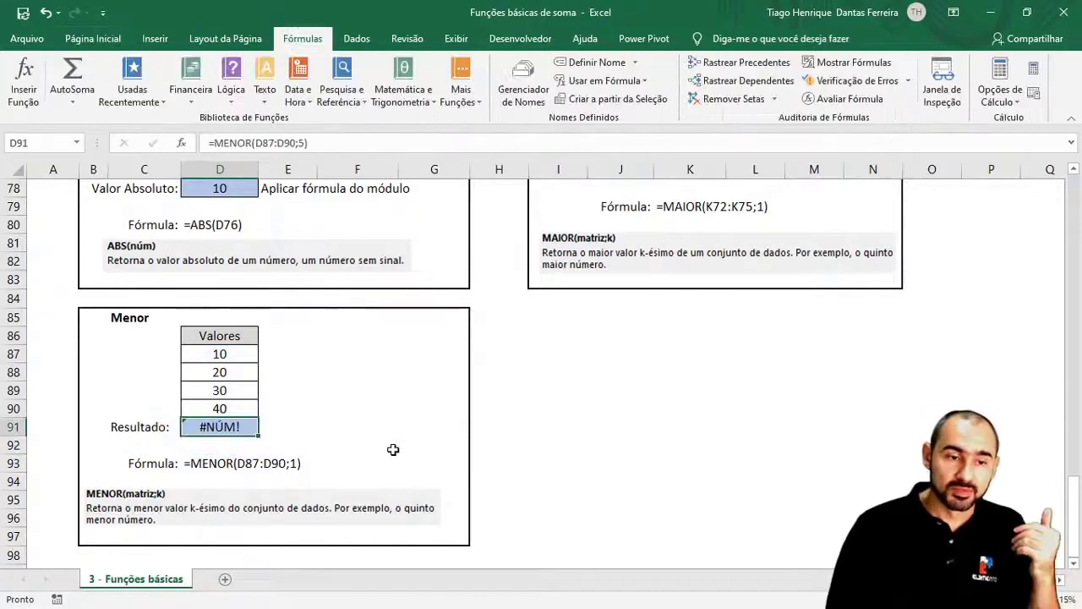
double_click(237, 421)
key("BackSpace")
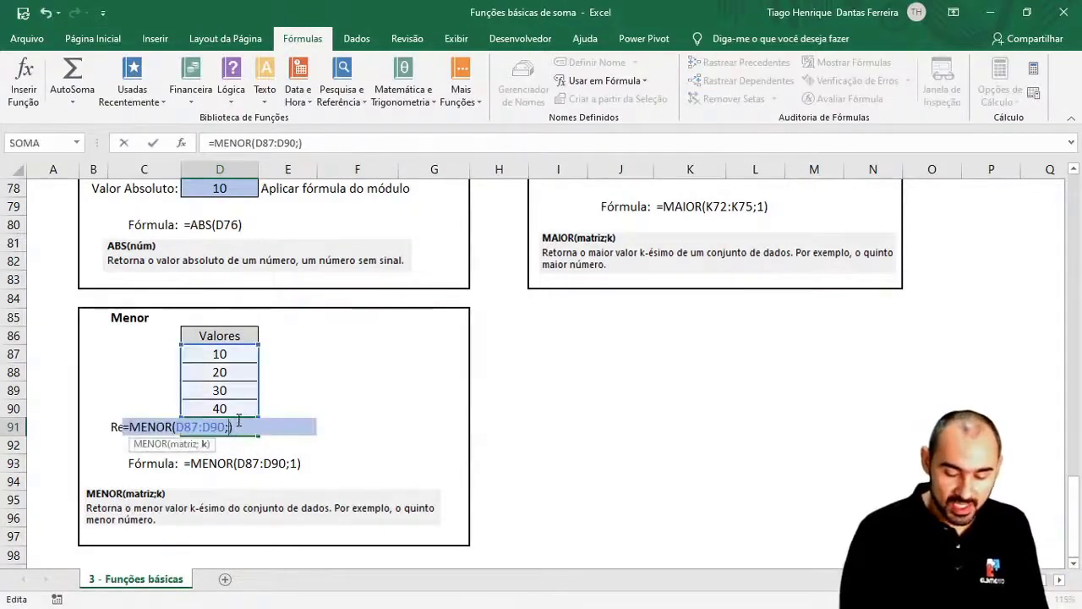
type("4")
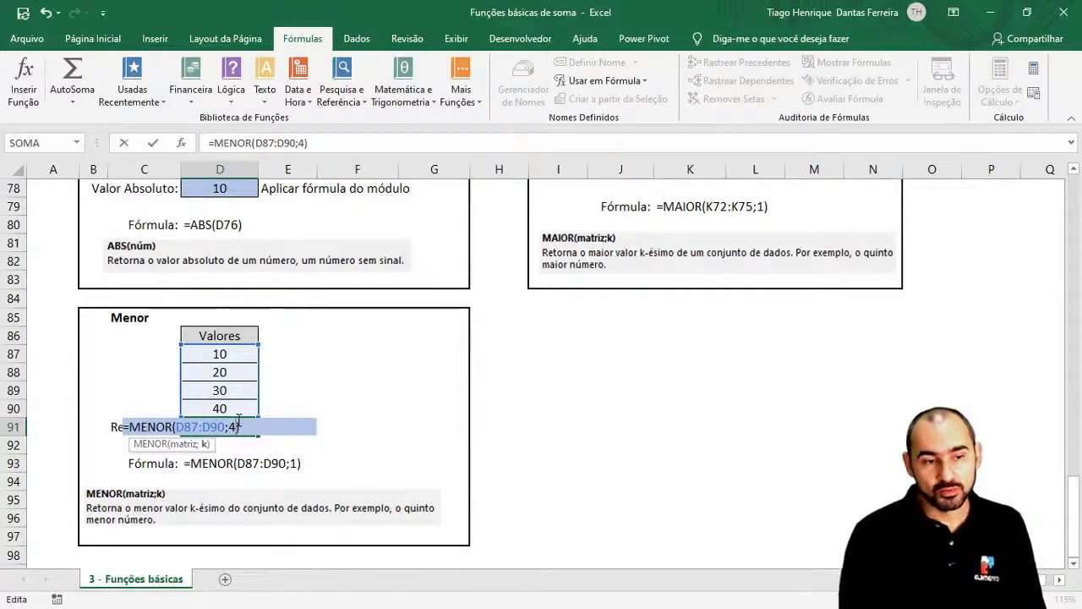
key("Return")
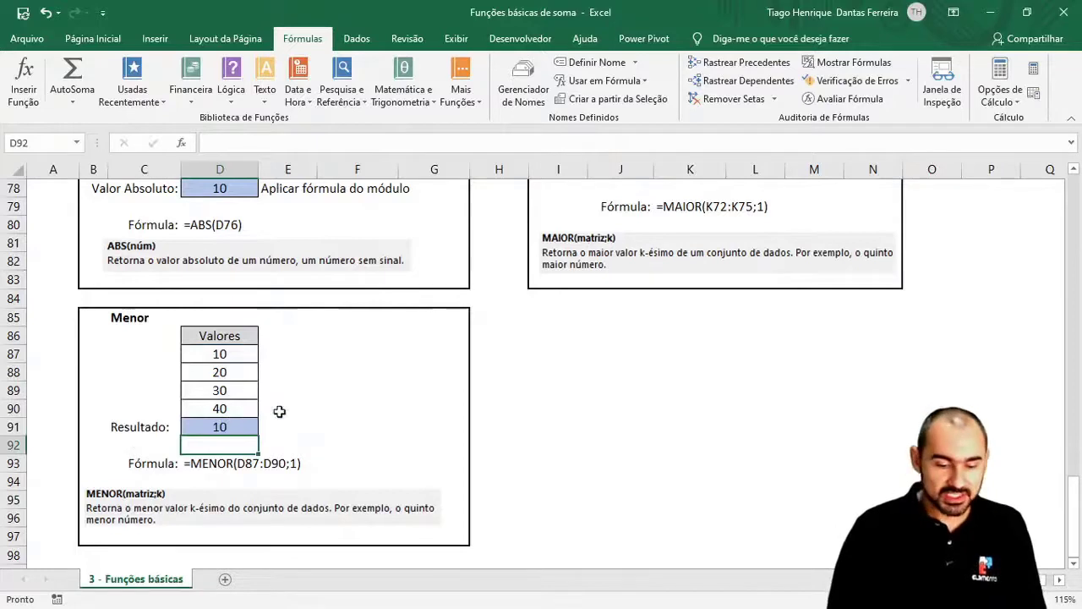
- Set the first value of the Menor table, cell D87, to 5
left_click(239, 361)
type("5")
key("Return")
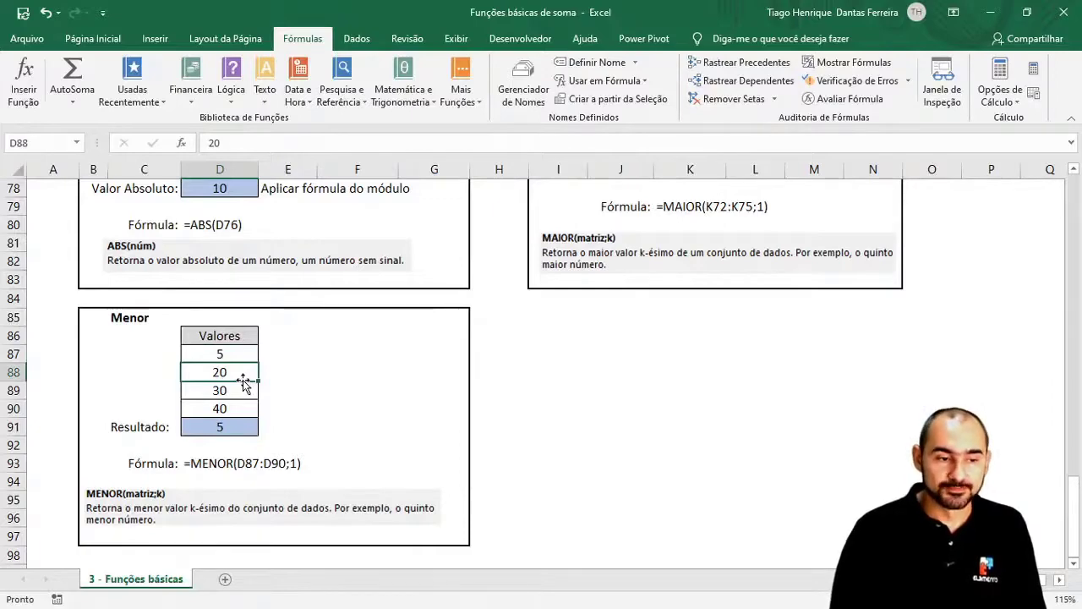
- Return to the start of the sheet and look through the Financeira functions in the function library
scroll(288, 333, "up", 20)
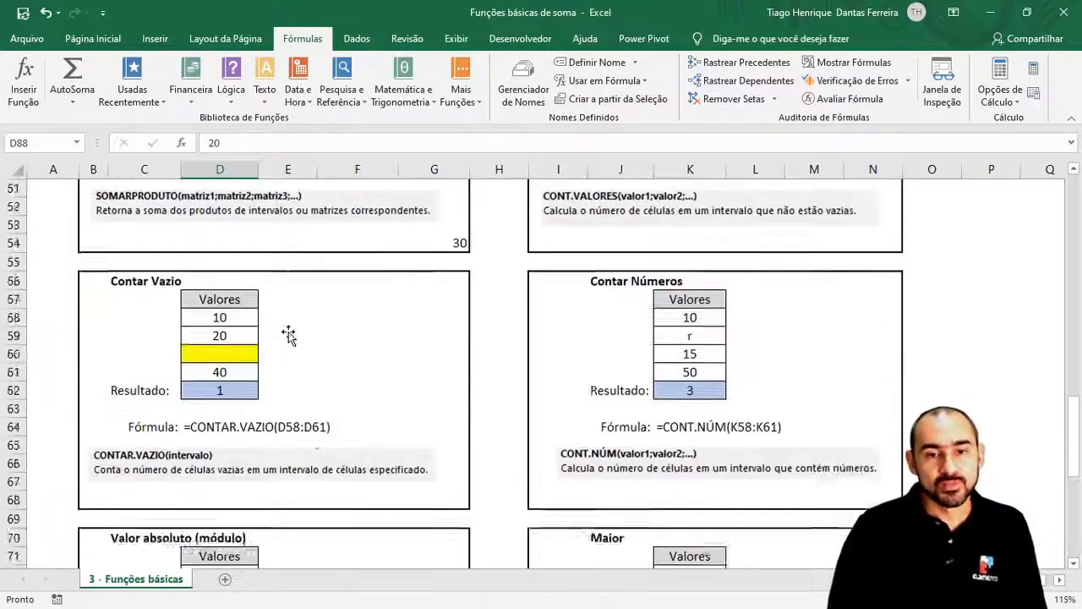
scroll(288, 335, "up", 3)
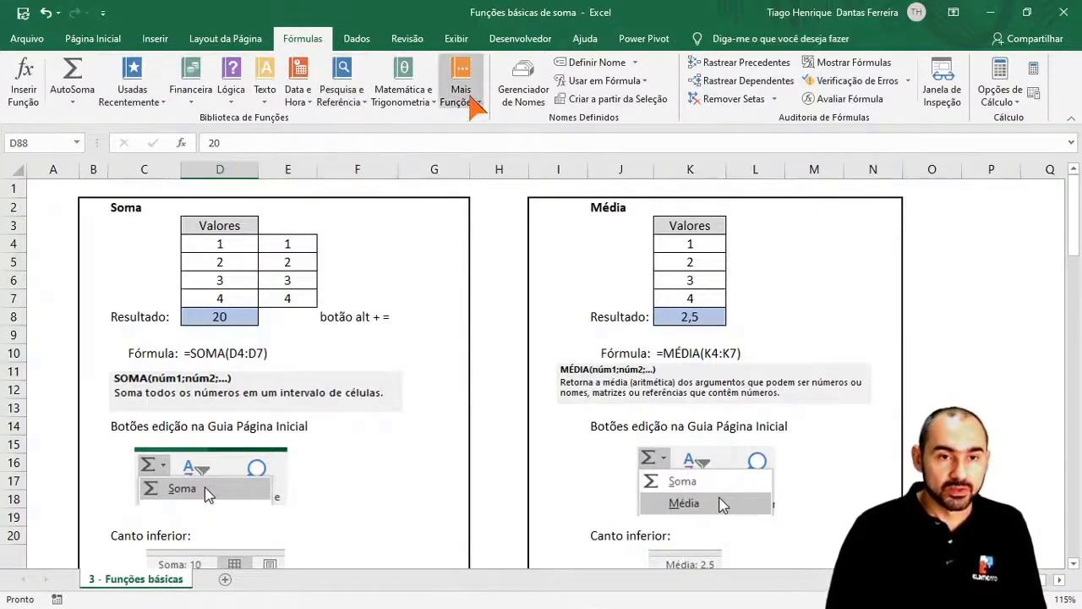
left_click(191, 85)
scroll(232, 202, "down", 4)
scroll(228, 198, "down", 8)
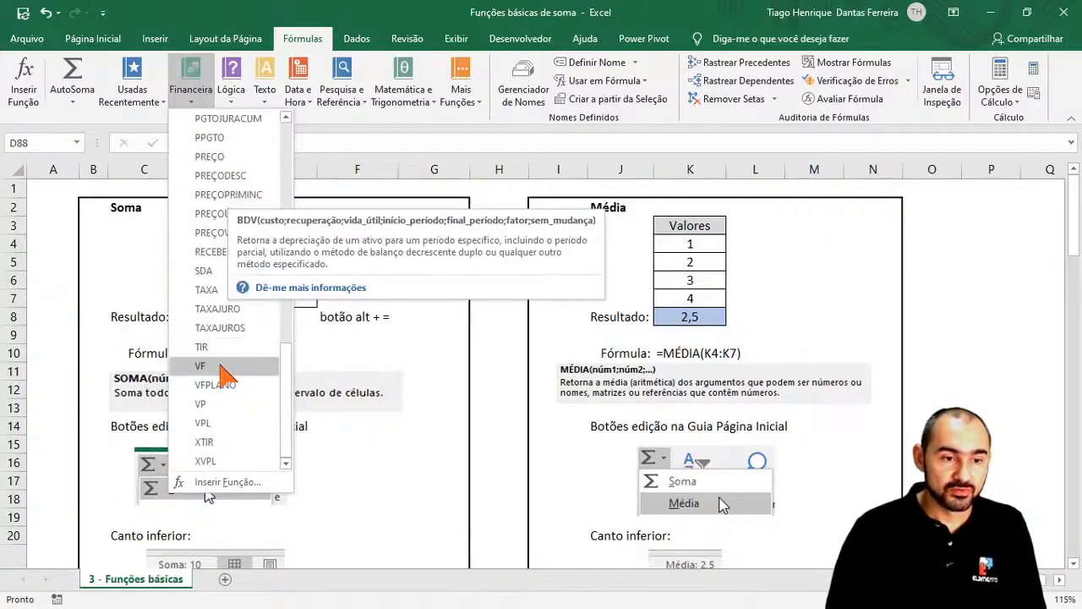
scroll(207, 294, "up", 5)
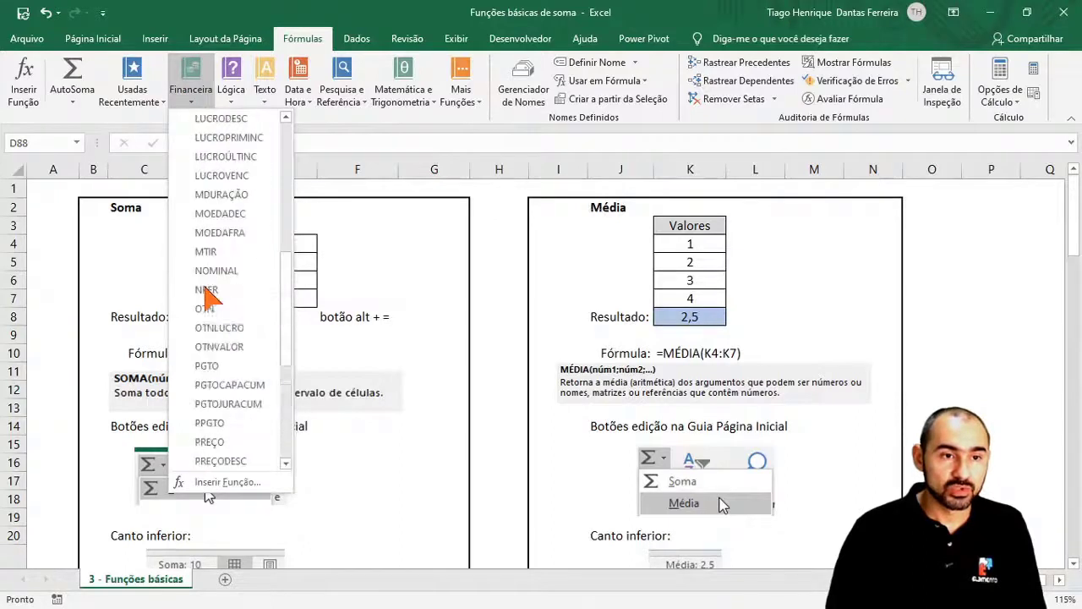
scroll(208, 295, "up", 6)
scroll(207, 294, "up", 1)
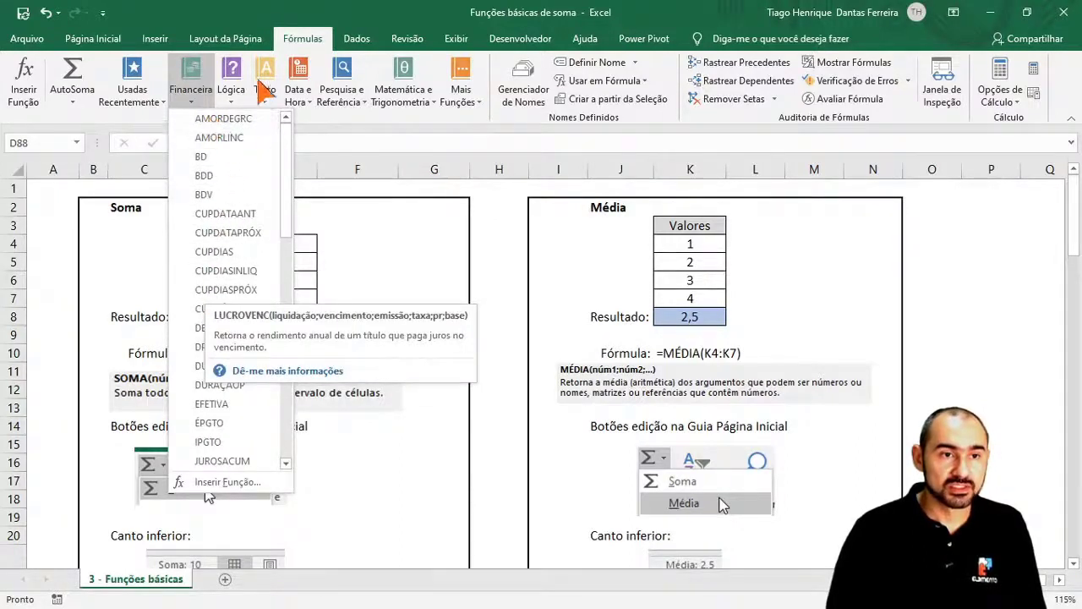
- Look through the Lógica, Texto, Data e Hora and Pesquisa e Referência functions in the function library
left_click(231, 84)
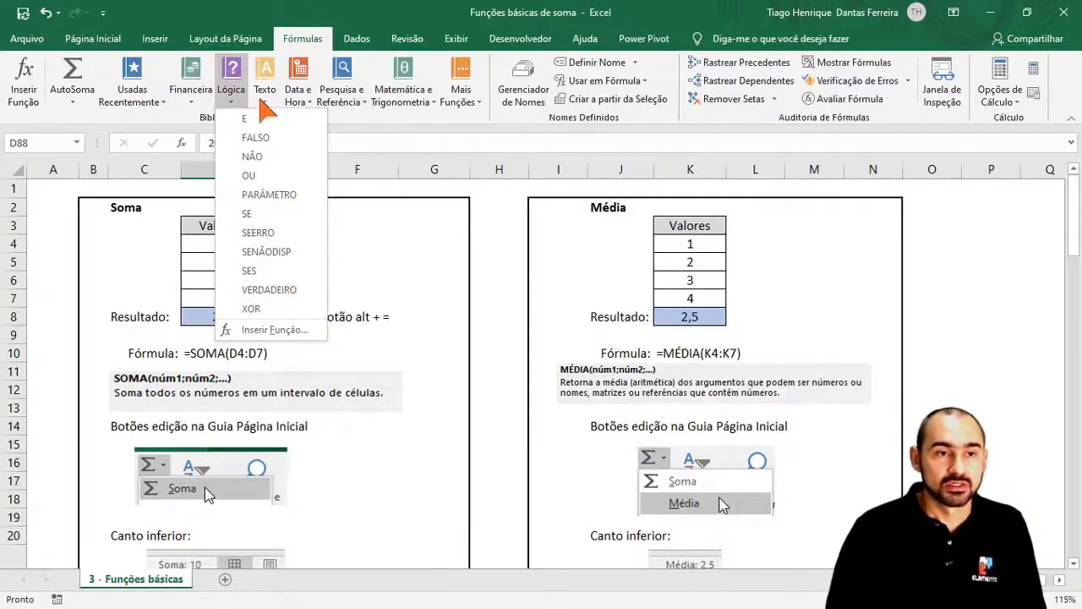
left_click(264, 85)
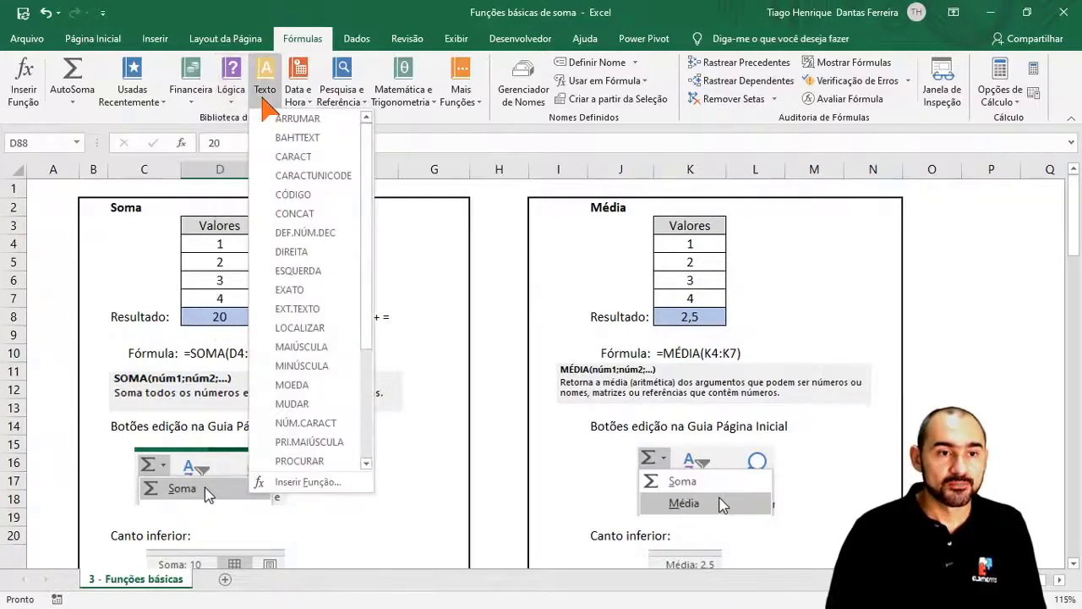
scroll(315, 225, "down", 3)
scroll(309, 423, "up", 3)
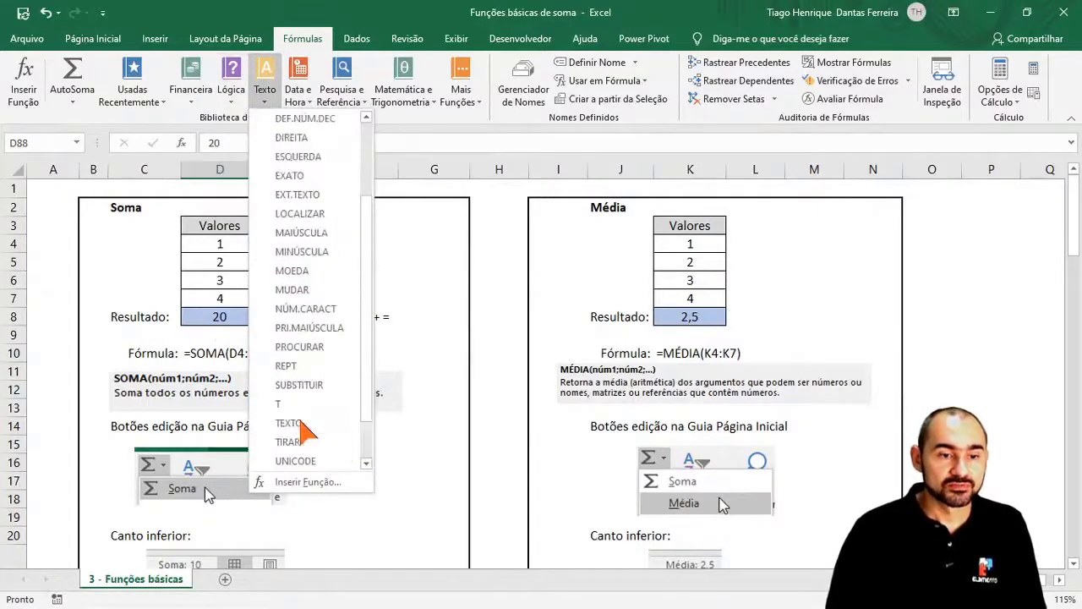
left_click(297, 85)
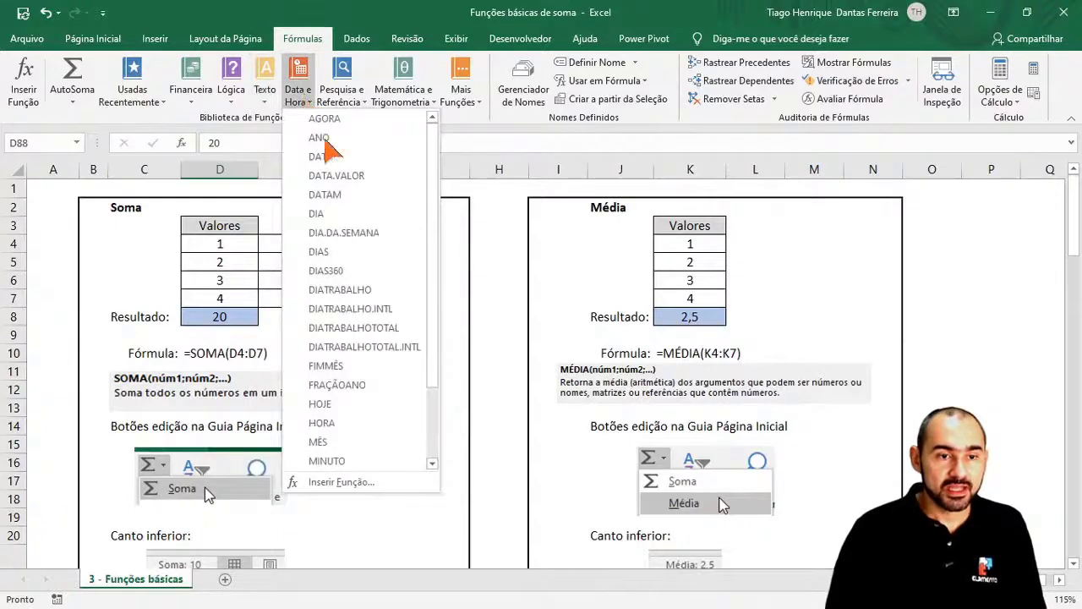
scroll(353, 264, "down", 1)
scroll(313, 178, "up", 3)
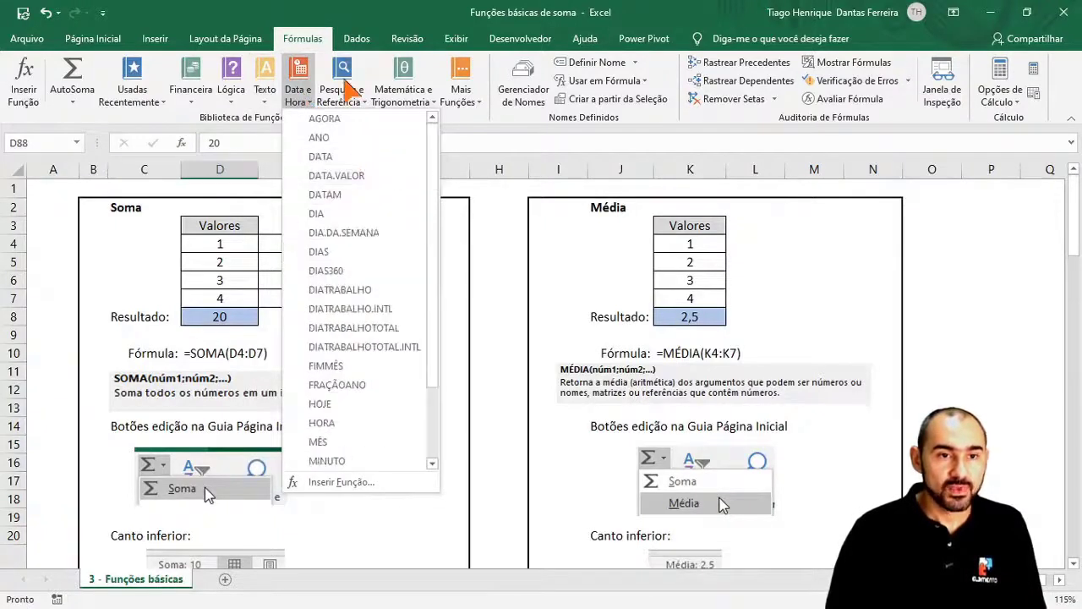
left_click(342, 84)
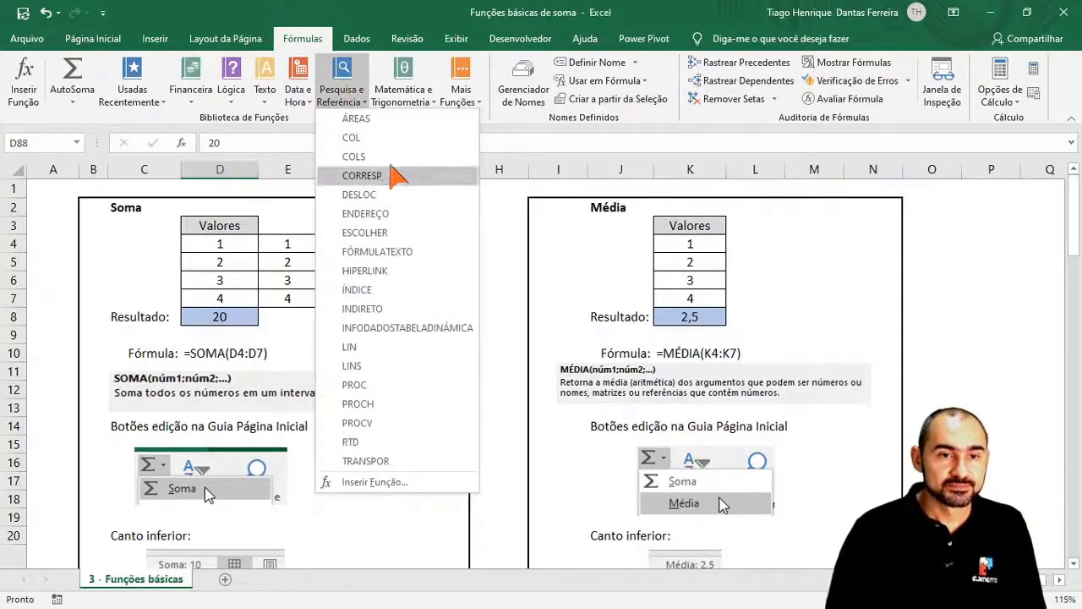
- Look through the Matemática e Trigonometria functions in the function library
left_click(402, 100)
scroll(427, 203, "down", 10)
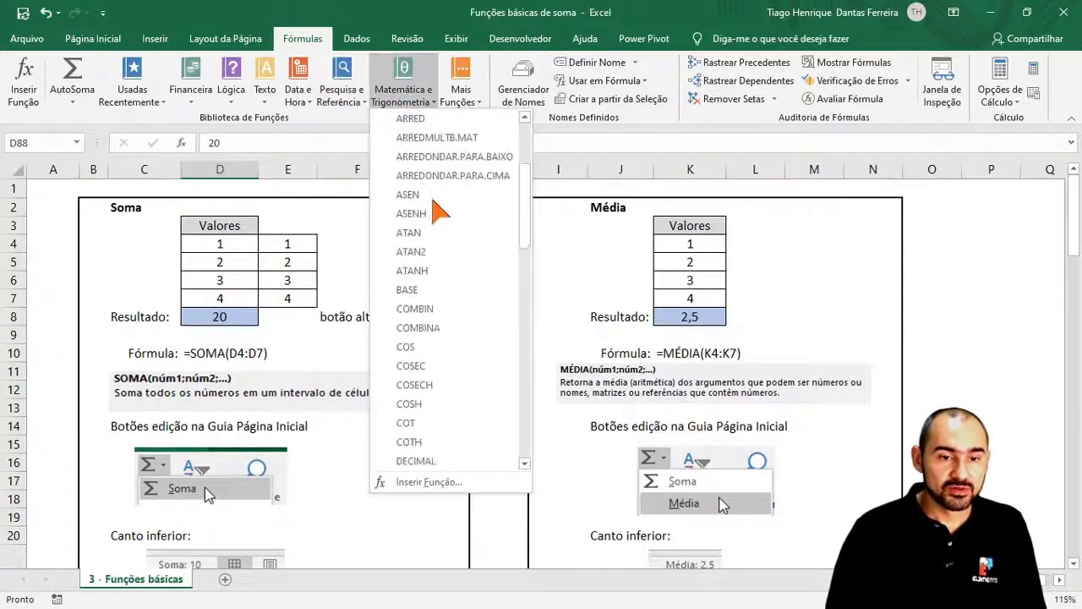
scroll(433, 203, "down", 5)
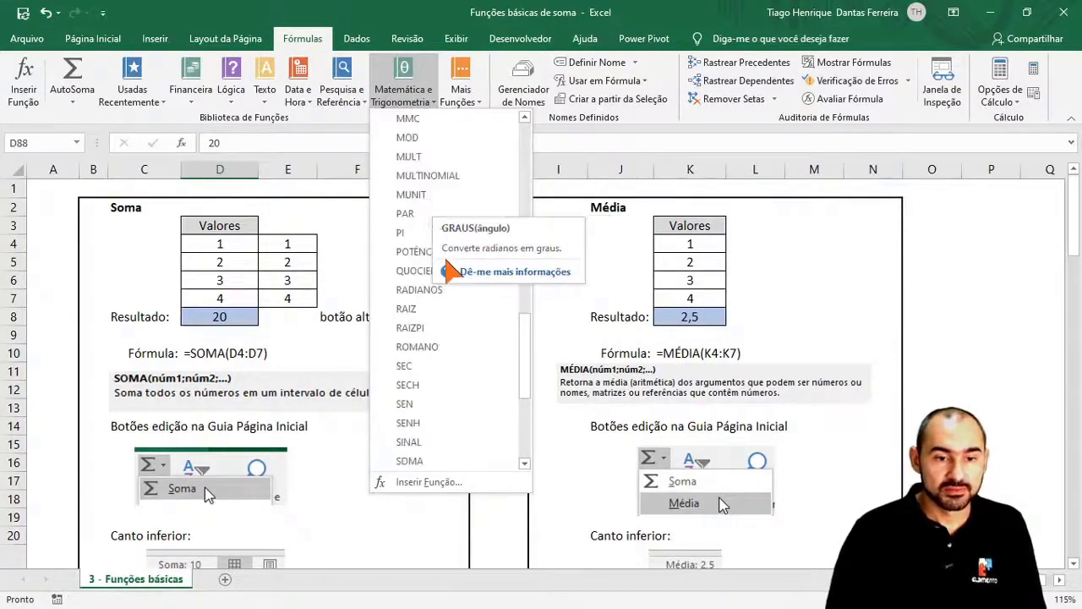
mouse_move(439, 467)
scroll(439, 330, "up", 3)
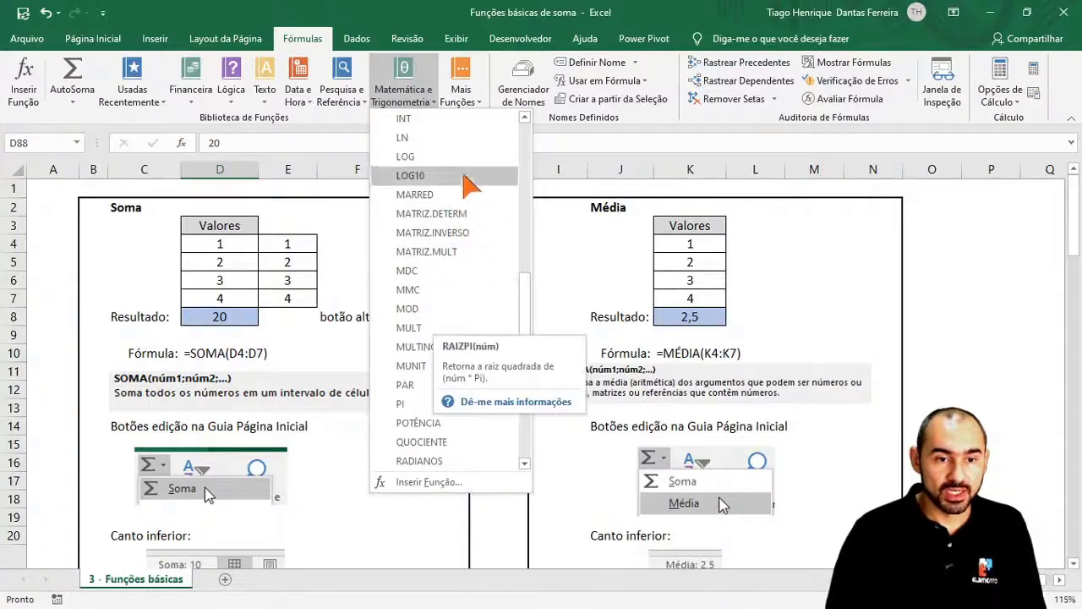
scroll(461, 272, "up", 1)
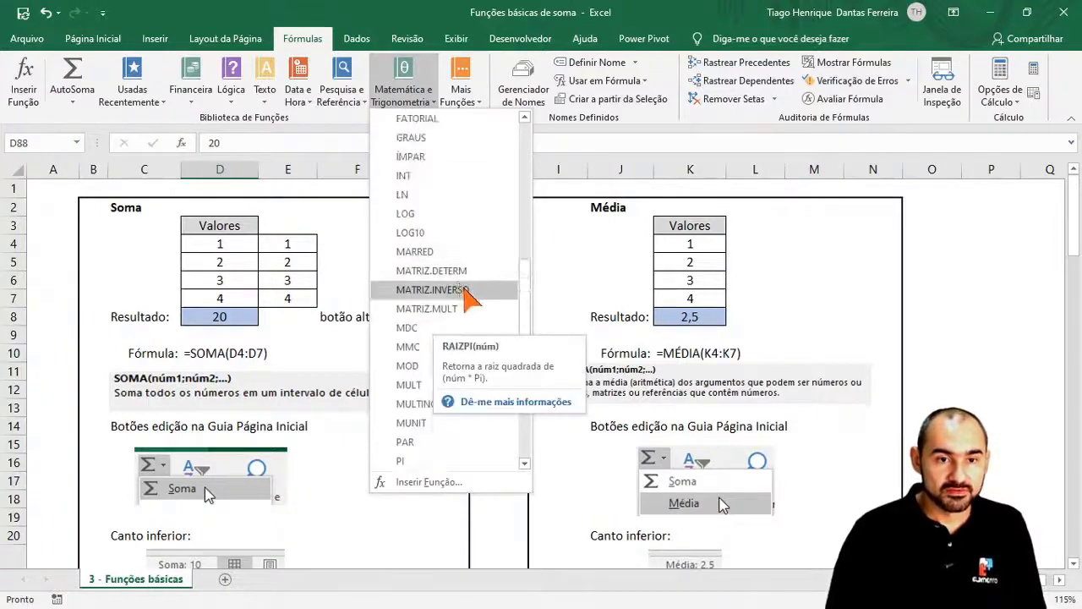
left_click_drag(529, 309, 515, 156)
left_click(431, 98)
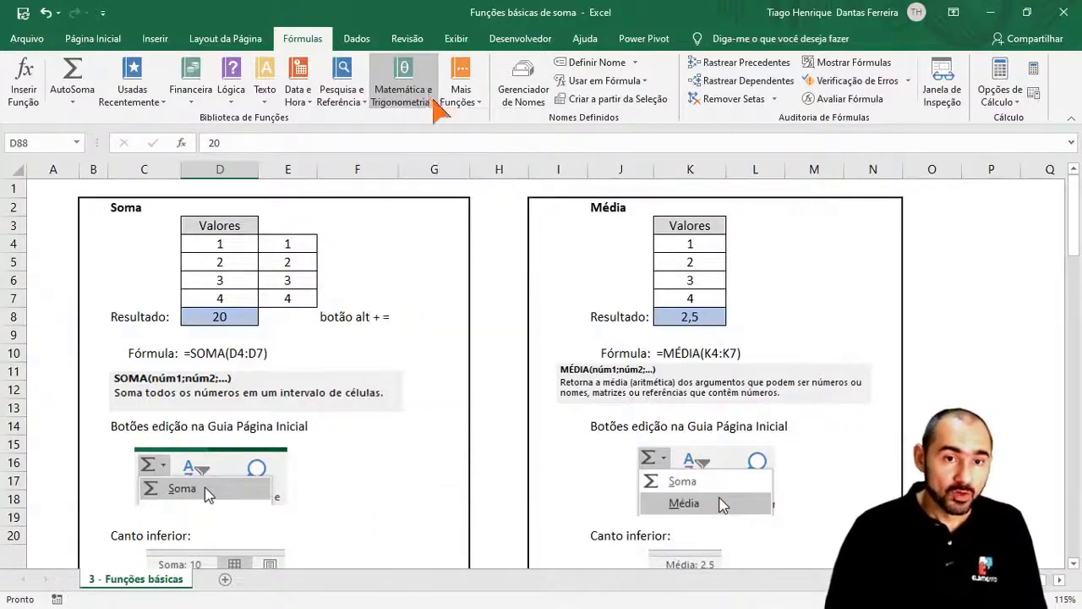
- Look through the Estatística functions among the additional function categories
left_click(470, 89)
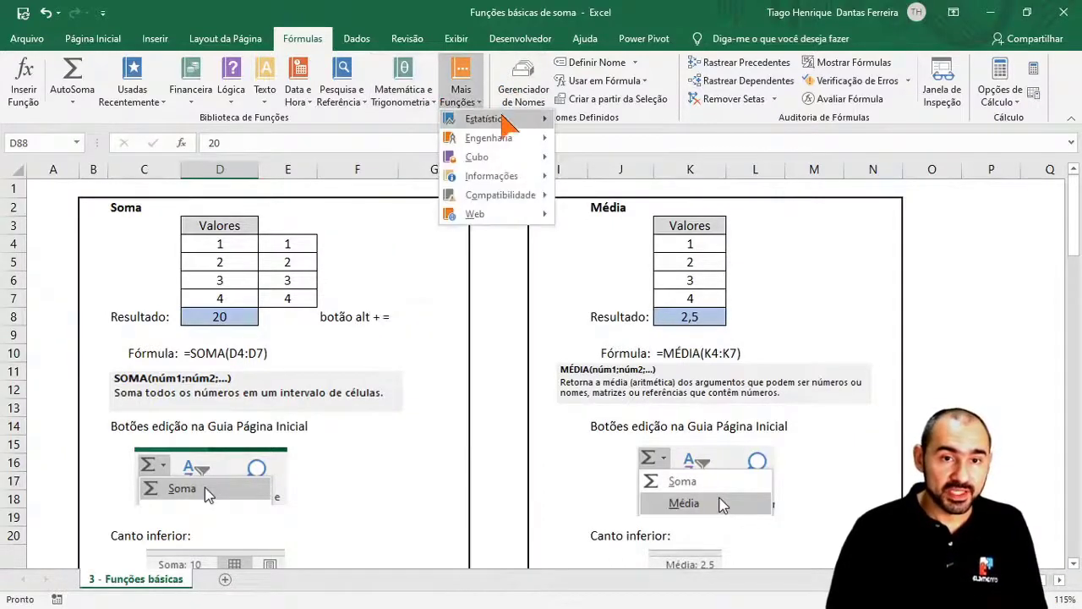
mouse_move(507, 122)
scroll(648, 222, "down", 6)
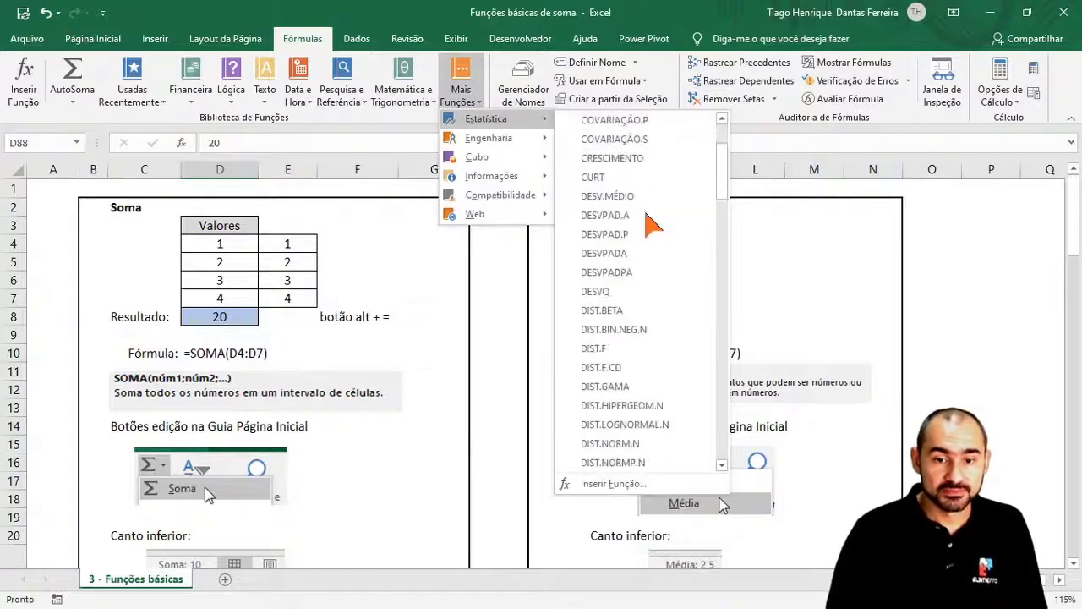
scroll(648, 222, "down", 15)
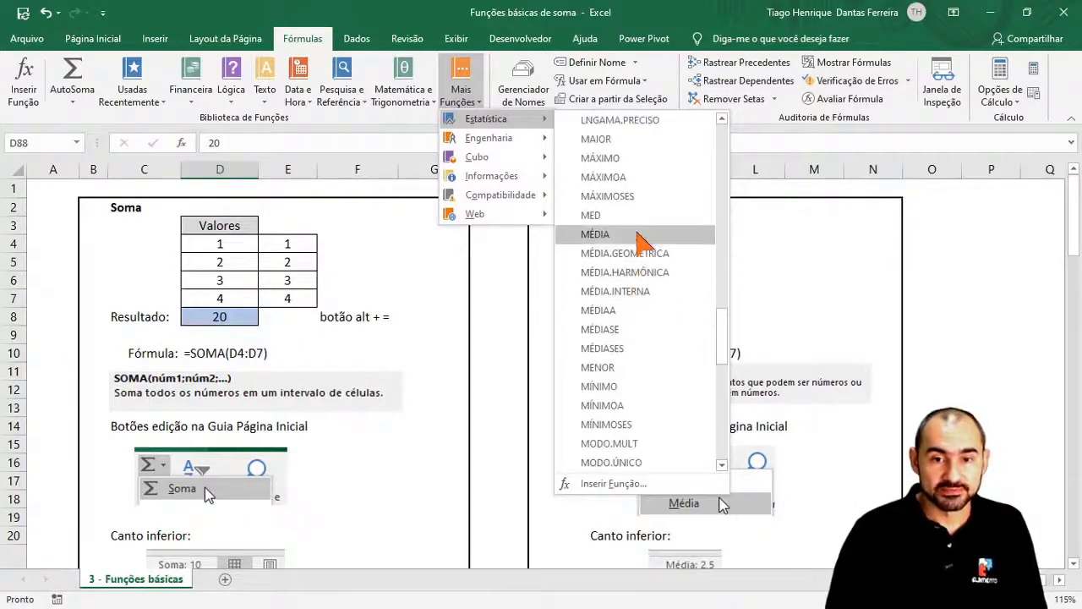
scroll(643, 292, "down", 6)
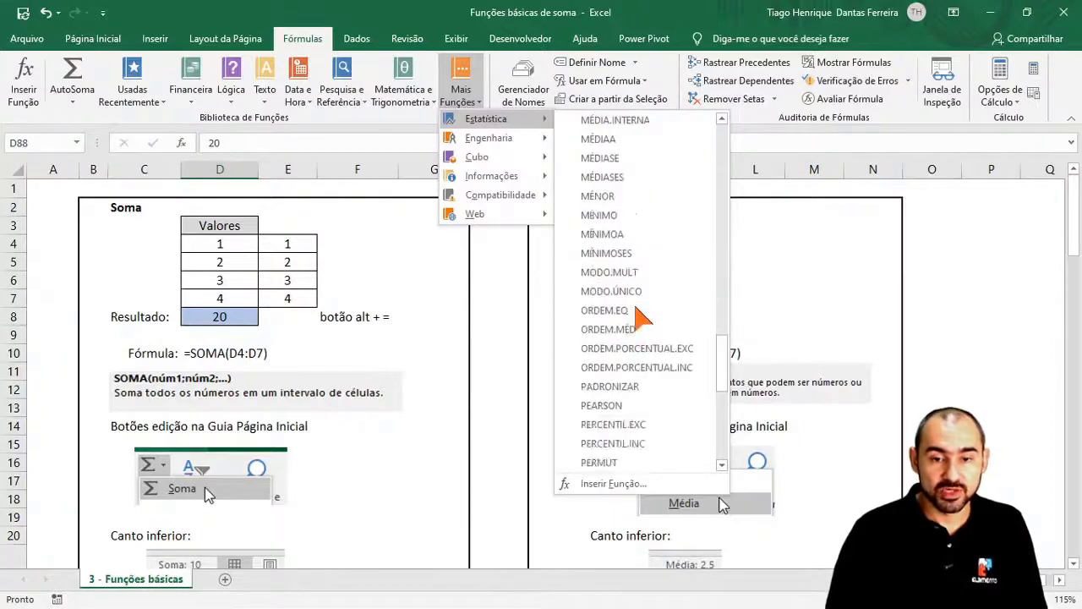
scroll(641, 313, "down", 2)
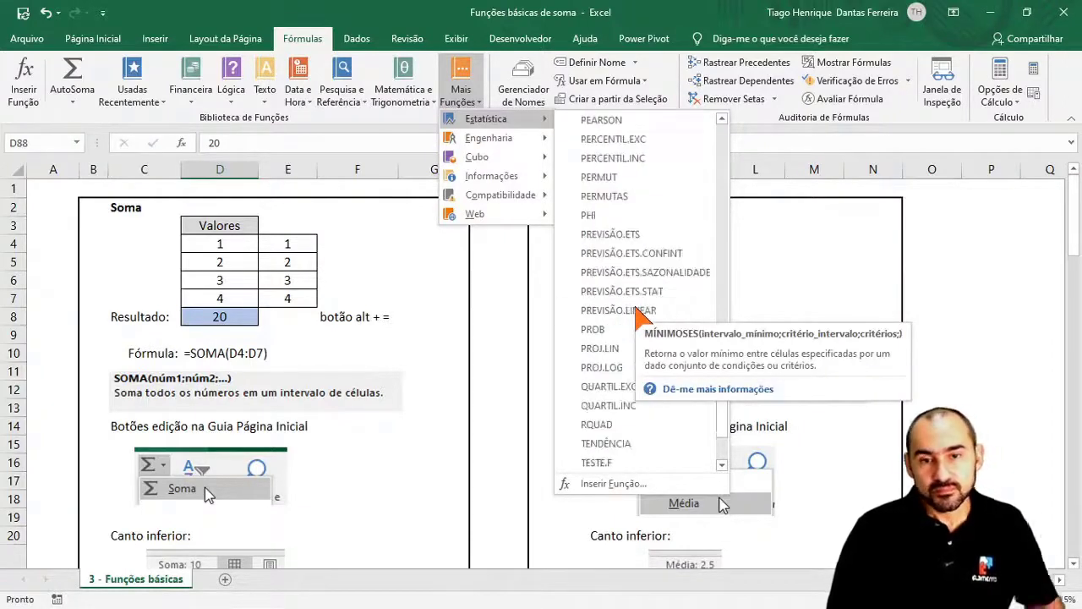
- Locate the MÁXIMO, MÉDIA and MENOR functions in the Estatística function list
scroll(640, 314, "up", 7)
scroll(640, 315, "up", 2)
scroll(610, 182, "up", 3)
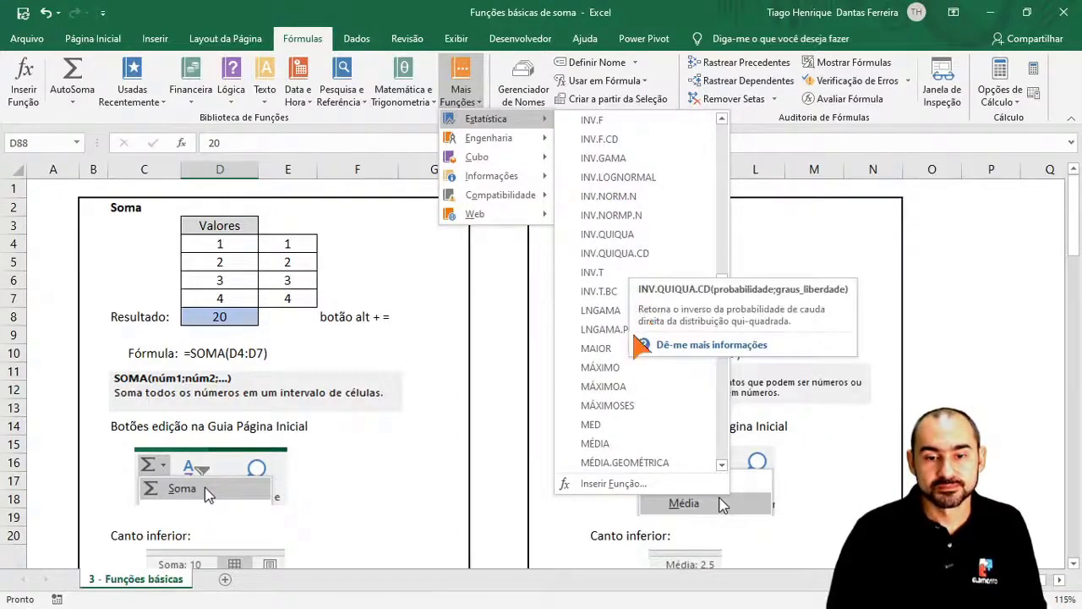
scroll(631, 406, "down", 2)
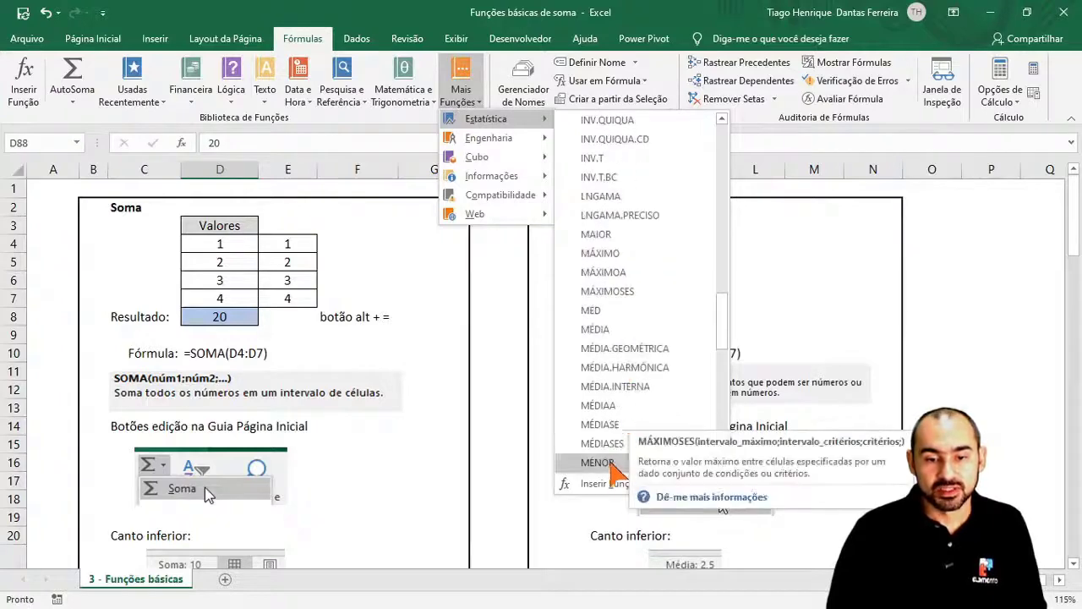
scroll(613, 460, "up", 12)
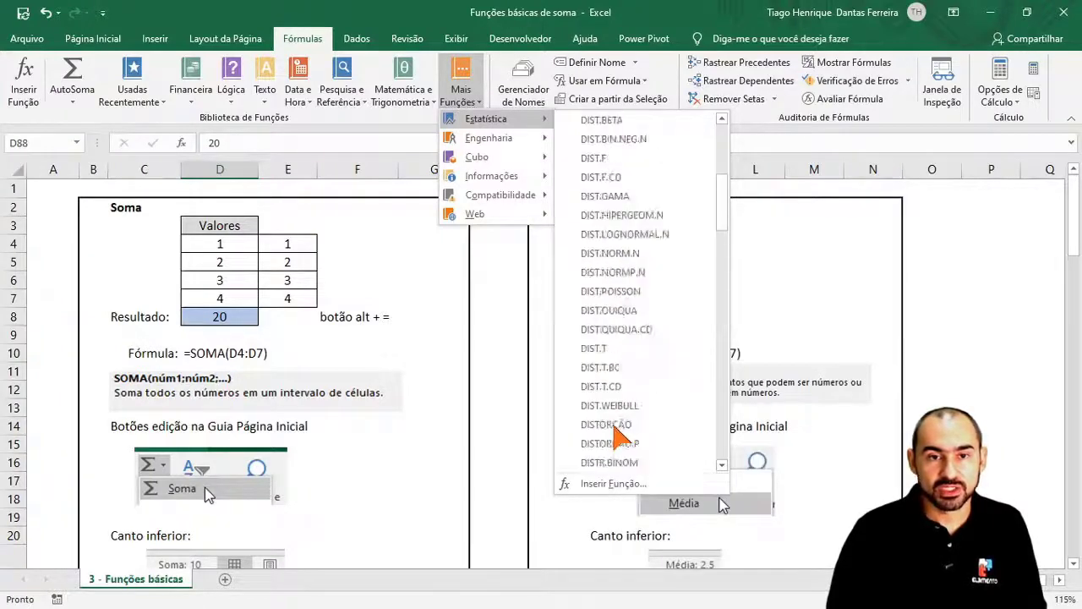
- Look through the Engenharia, Cubo, Informações and Compatibilidade function categories and close the function library
mouse_move(539, 140)
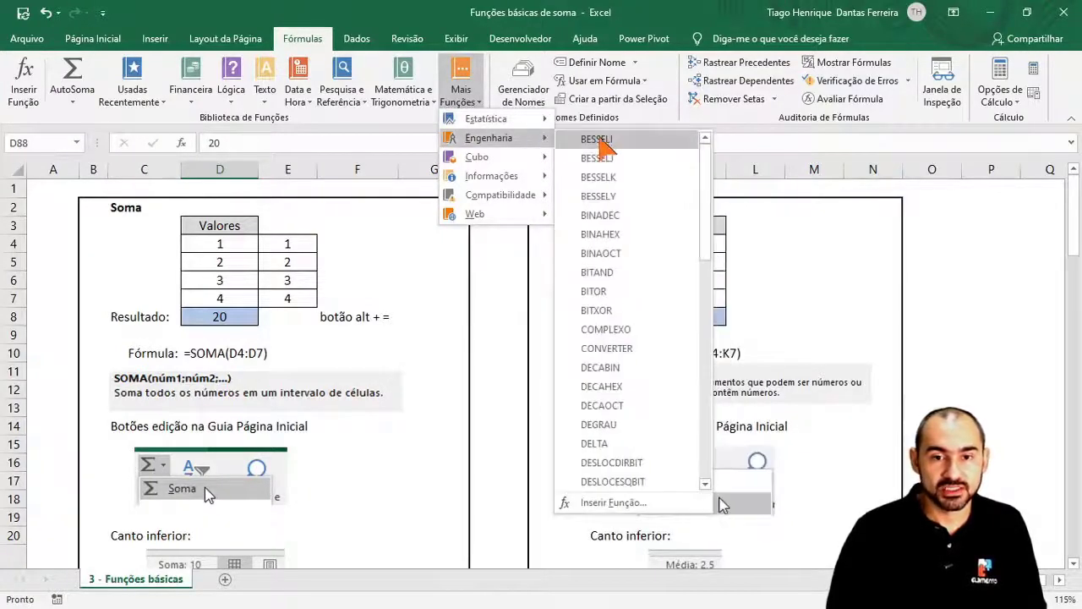
mouse_move(510, 162)
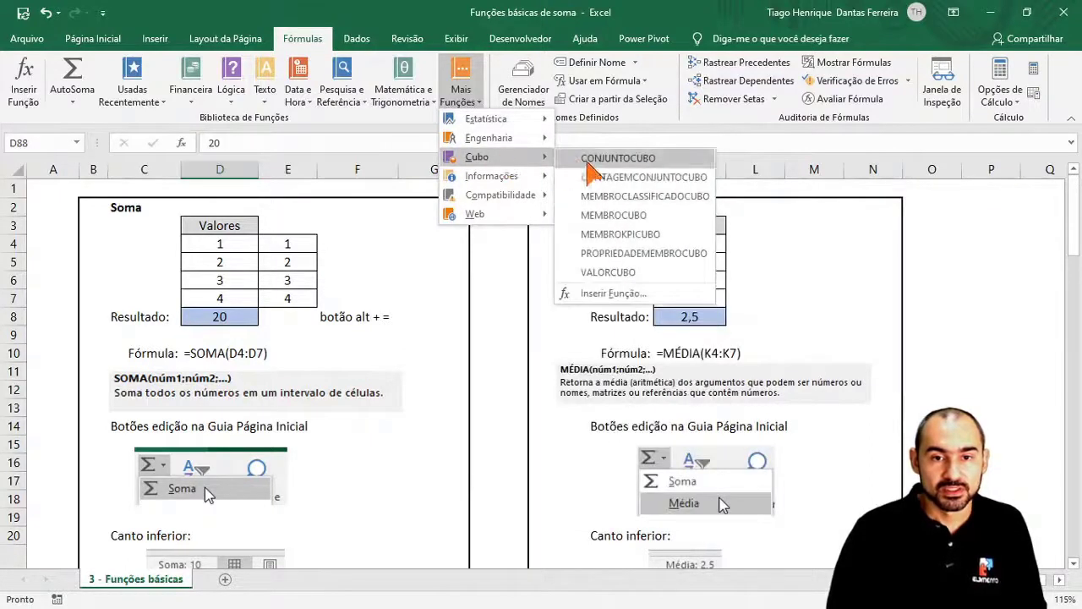
mouse_move(531, 177)
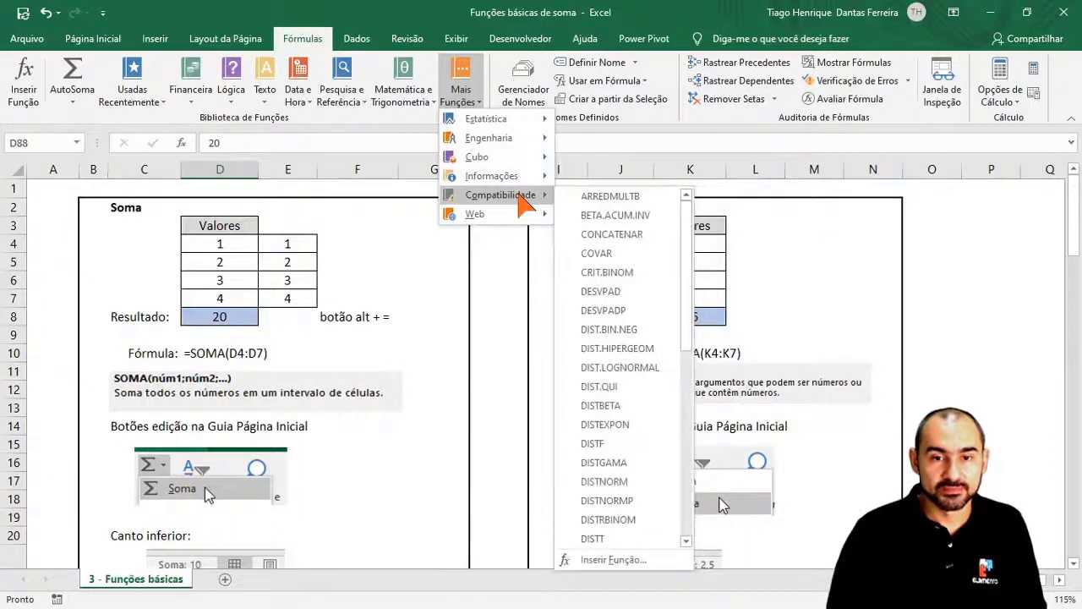
left_click(479, 96)
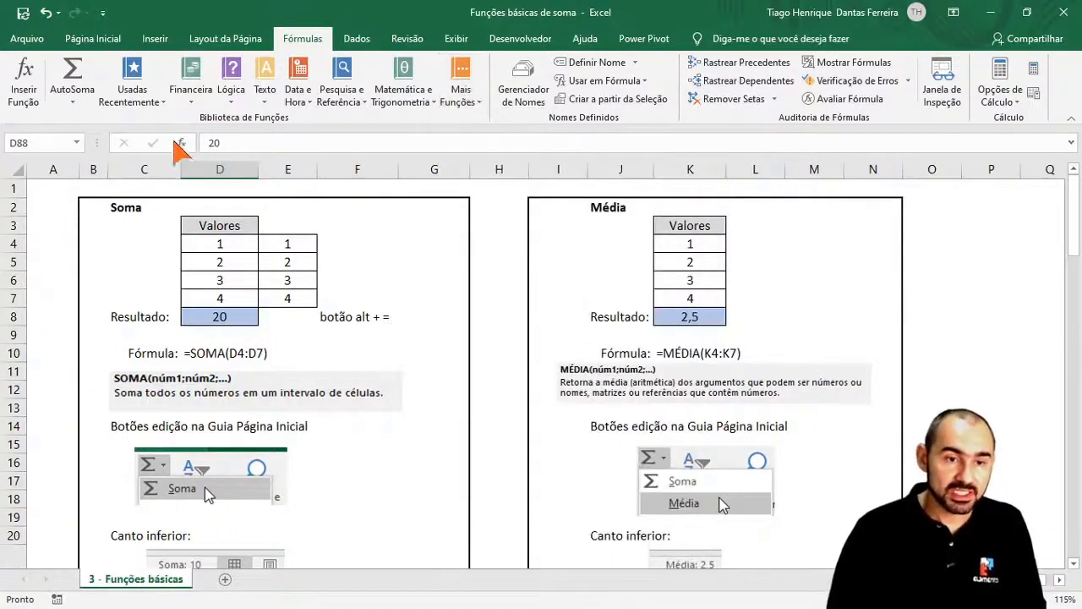
- Review the function arguments of the SOMA formula in result cell D8 without changing them
left_click(230, 311)
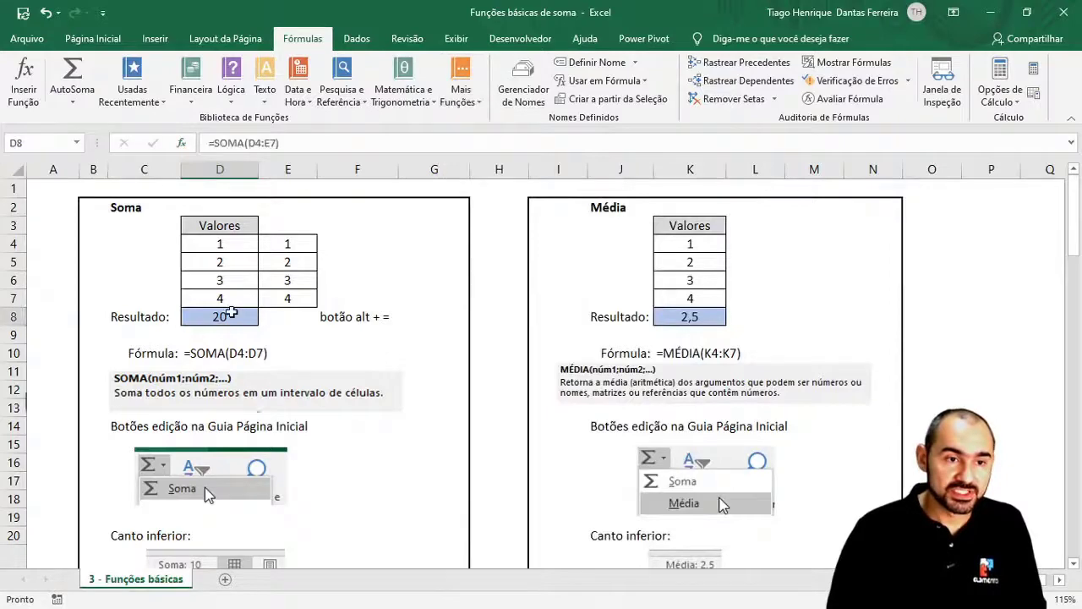
left_click(181, 144)
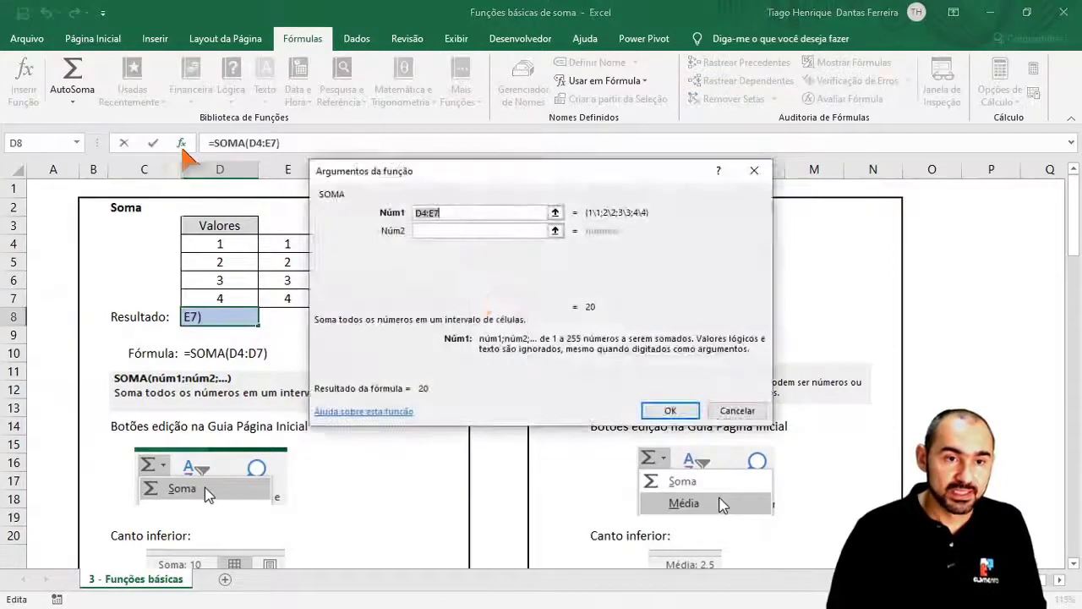
left_click(719, 411)
- Start inserting a function in cell G10 and choose the Matemática e Trigonométrica category
left_click(416, 348)
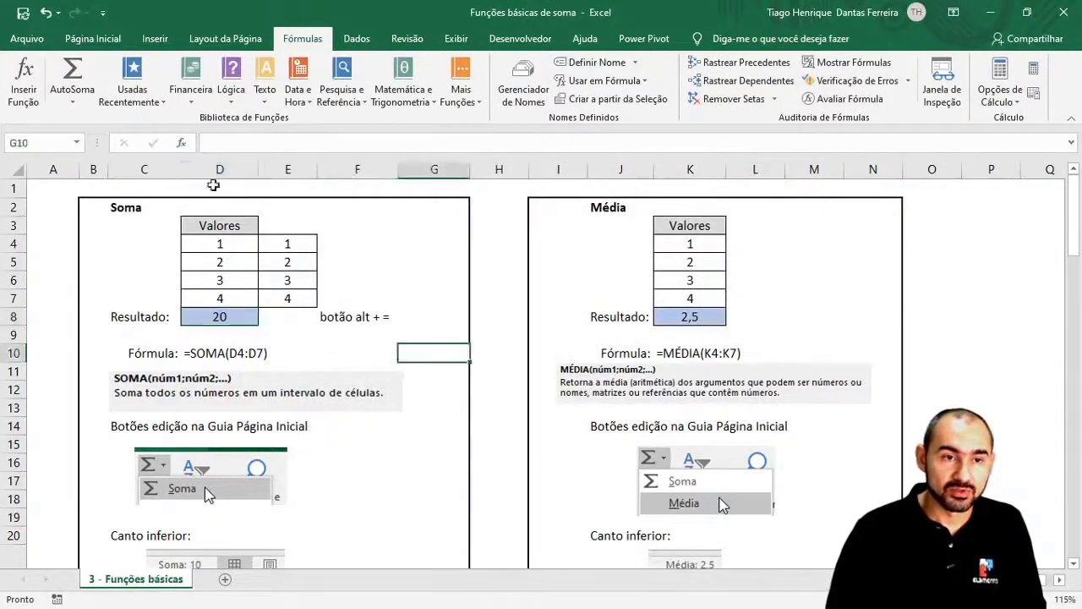
left_click(180, 143)
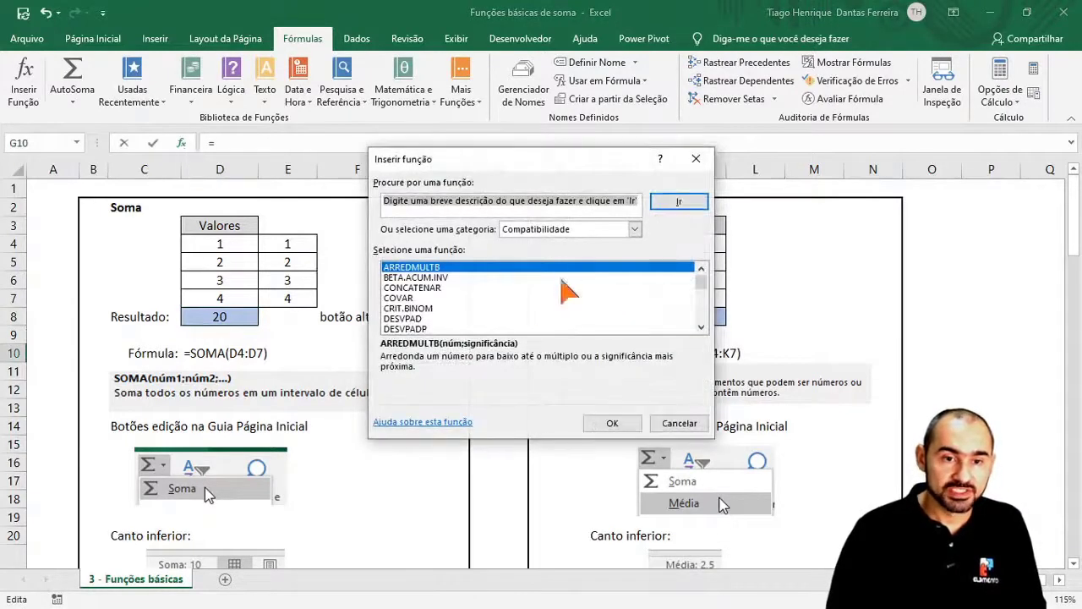
left_click(634, 228)
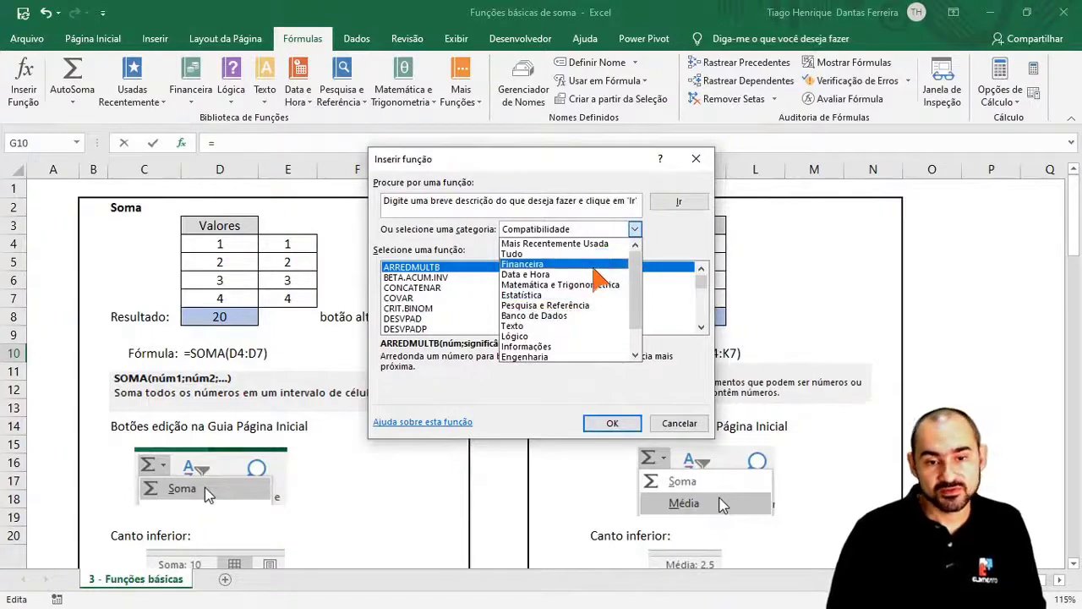
scroll(596, 279, "down", 3)
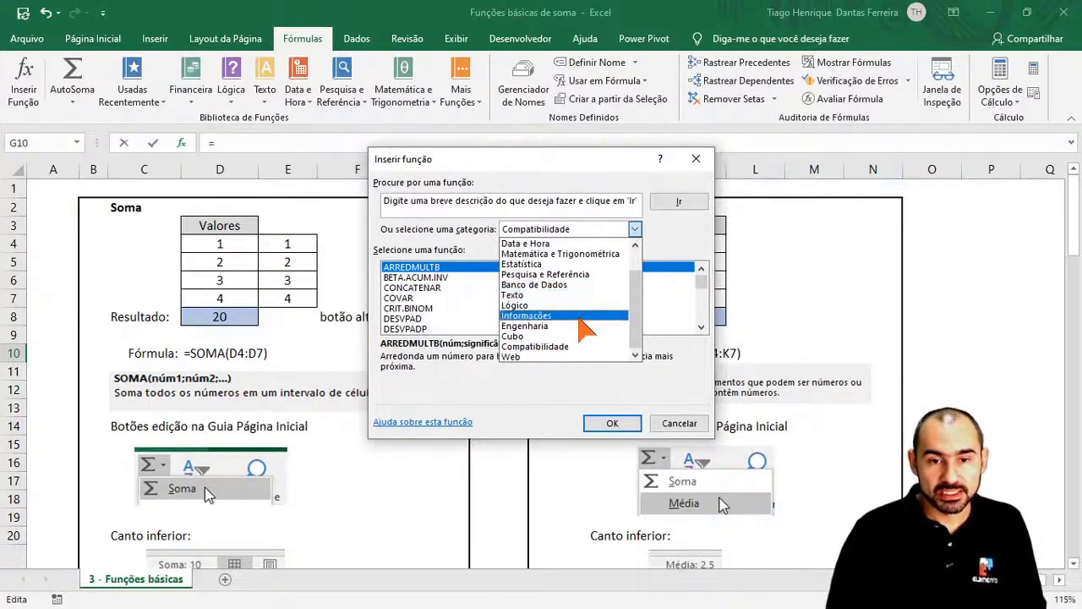
left_click(559, 254)
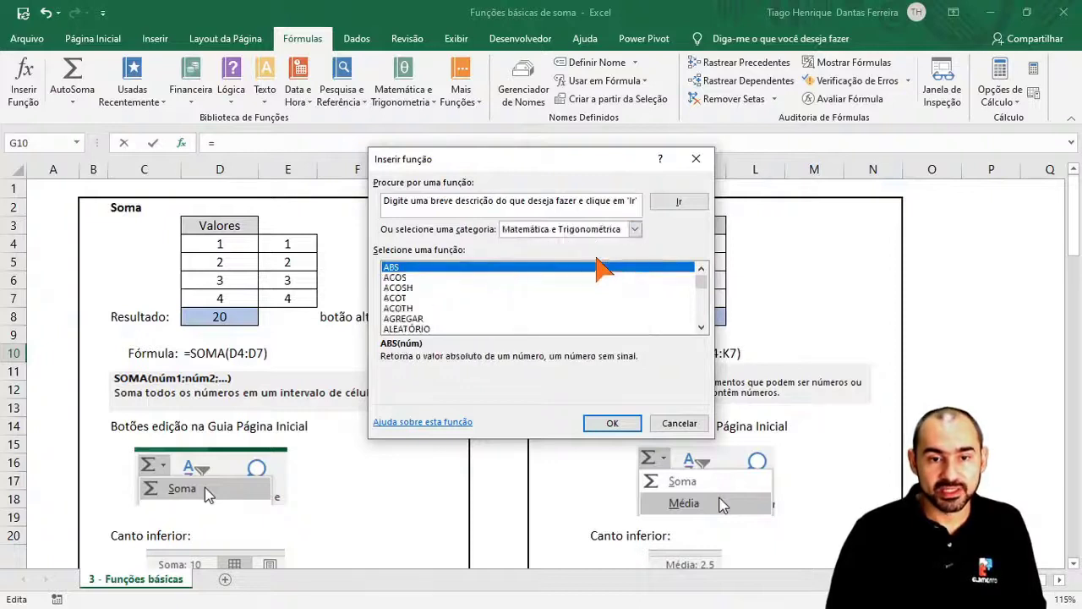
- Find SOMA in the function list, read its description and insert it in cell G10
scroll(562, 304, "down", 7)
scroll(556, 315, "down", 4)
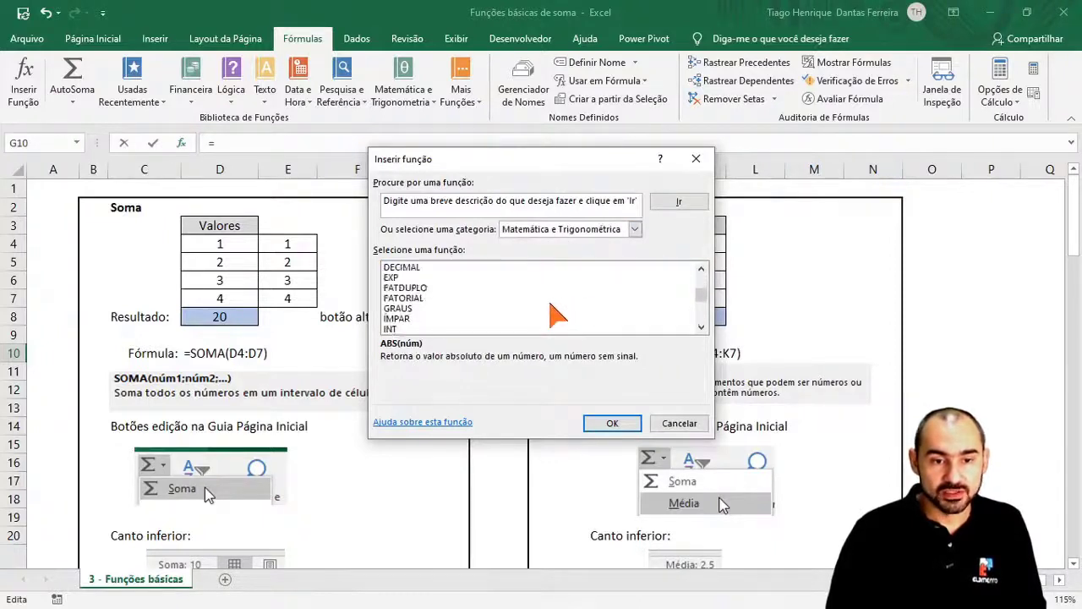
scroll(555, 315, "down", 6)
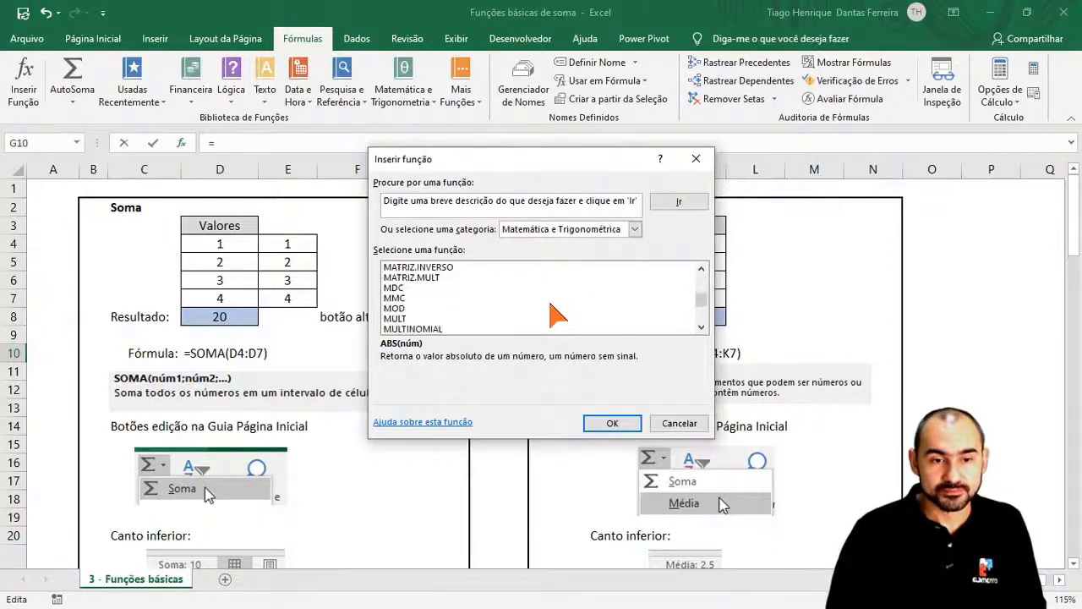
scroll(439, 302, "down", 2)
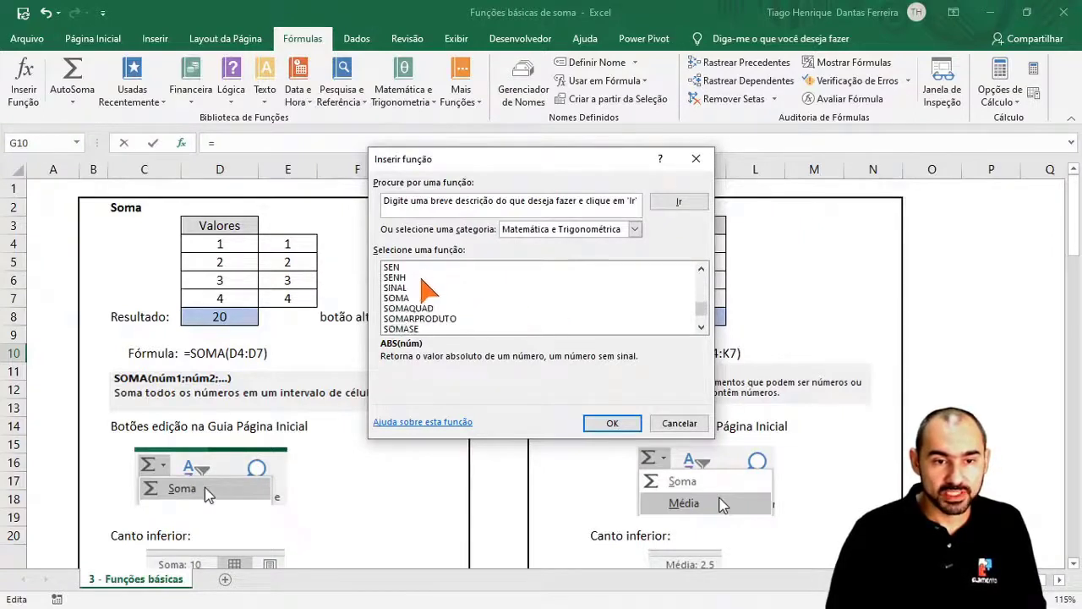
left_click(422, 299)
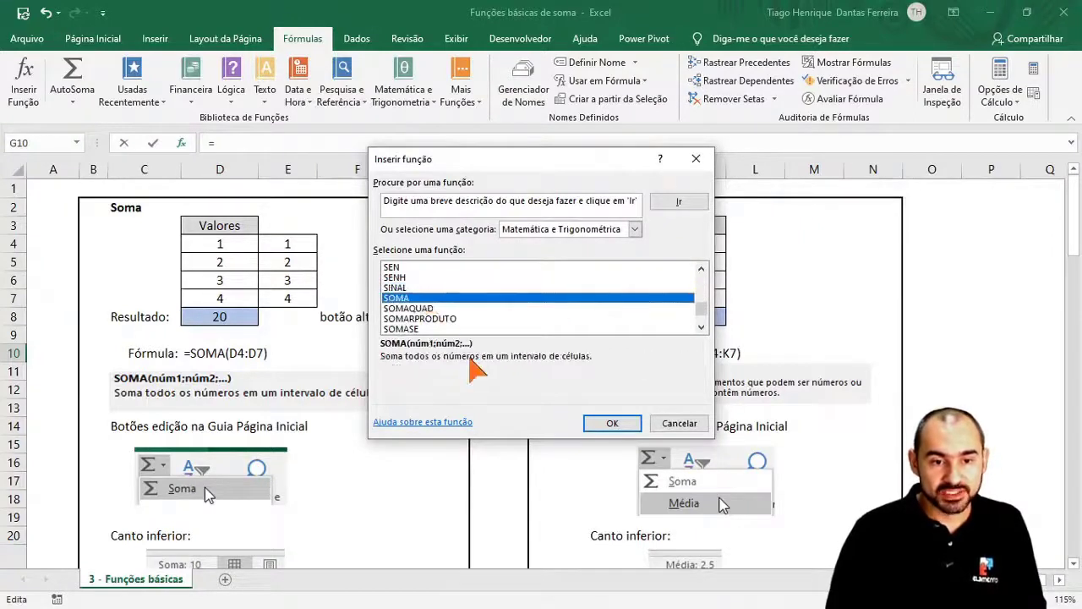
double_click(399, 299)
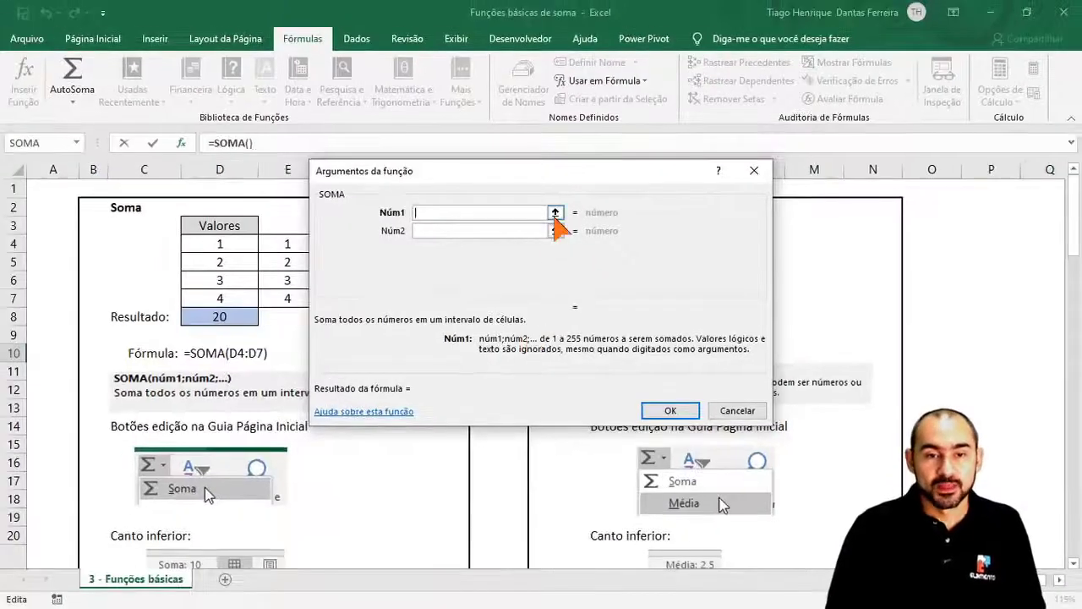
- Set the SOMA function's Núm1 argument to the range D4:D7
left_click(543, 155)
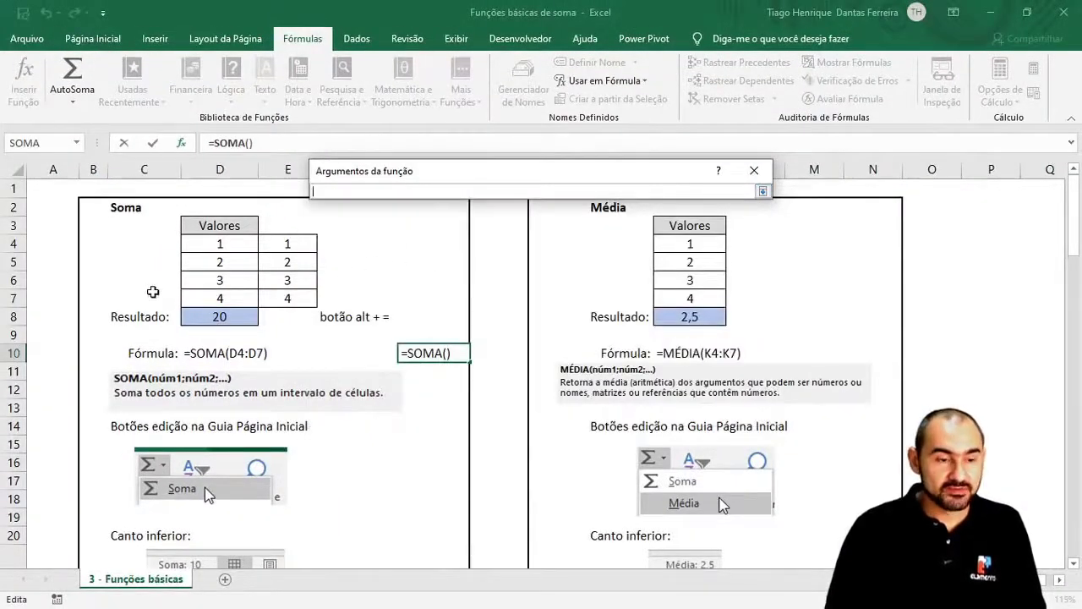
left_click_drag(202, 252, 220, 295)
left_click(762, 191)
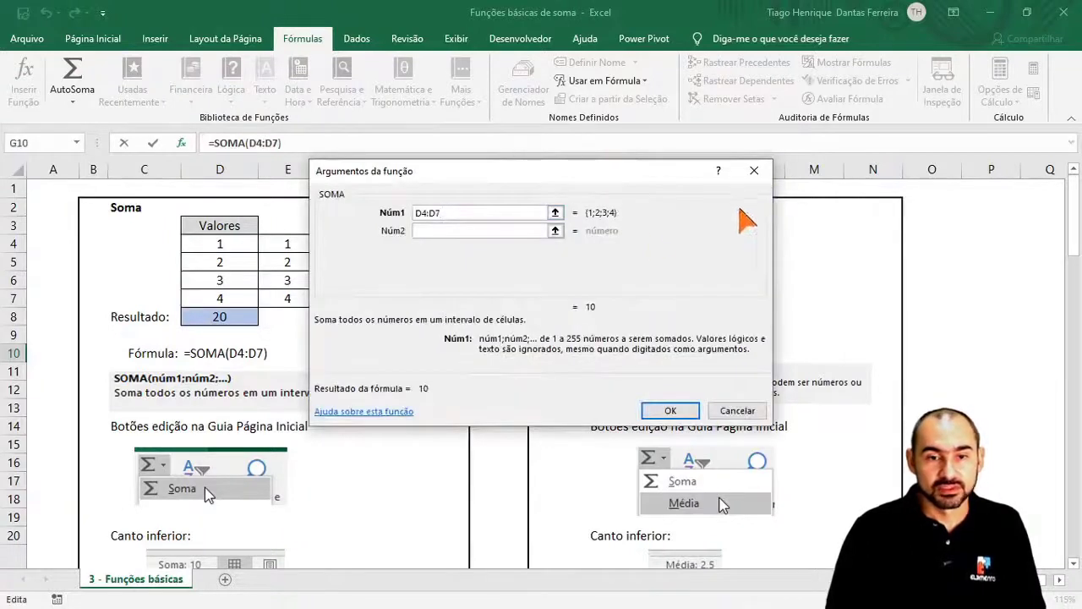
- Set the SOMA function's Núm2 argument to the range E4:E7 and accept the formula in G10
left_click(555, 229)
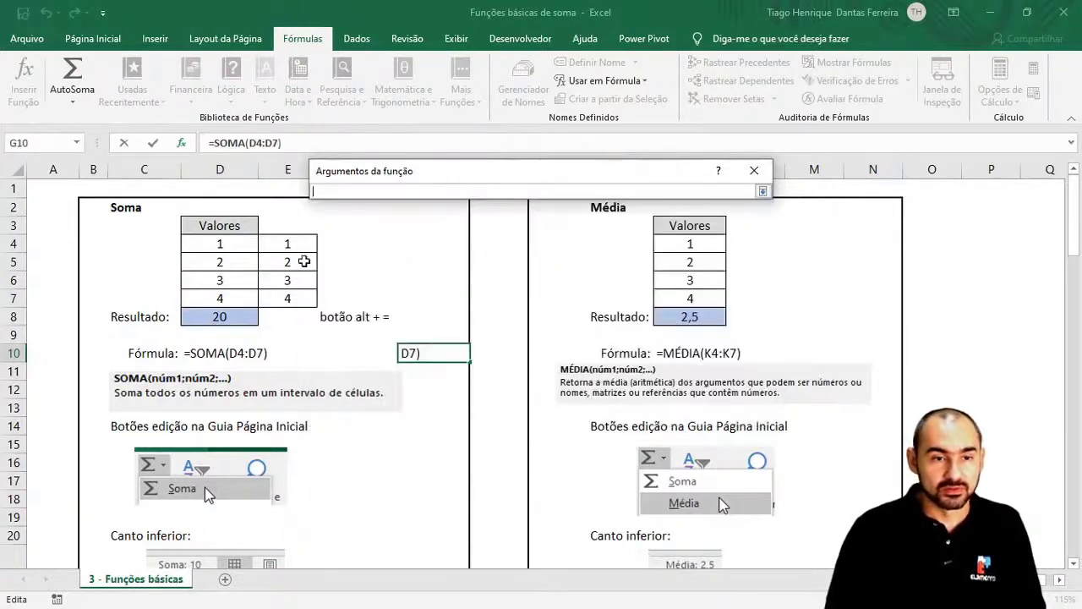
left_click(287, 243)
left_click_drag(287, 243, 285, 294)
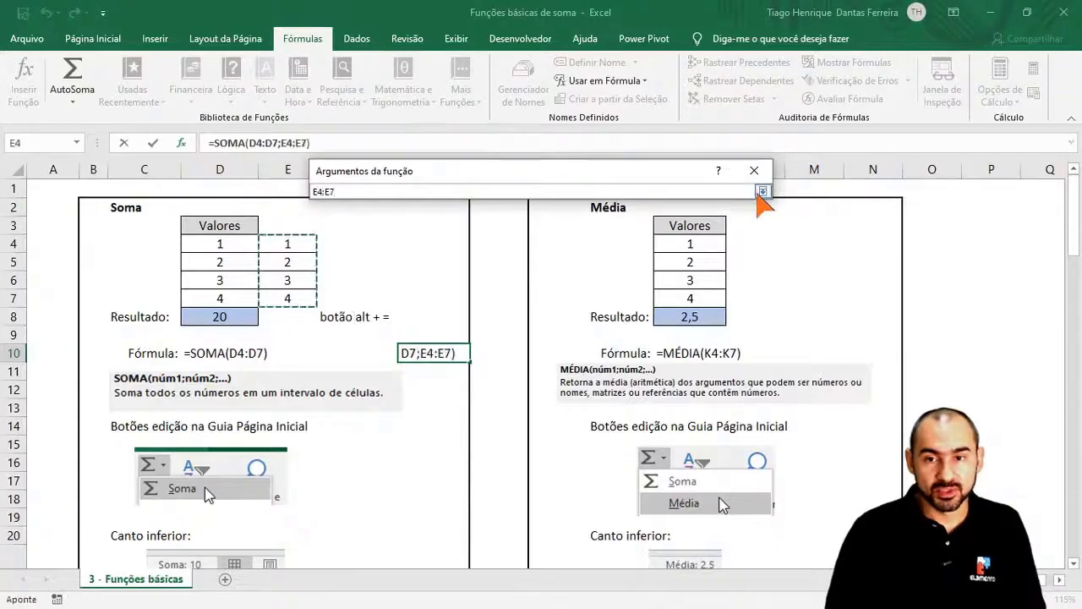
left_click(763, 192)
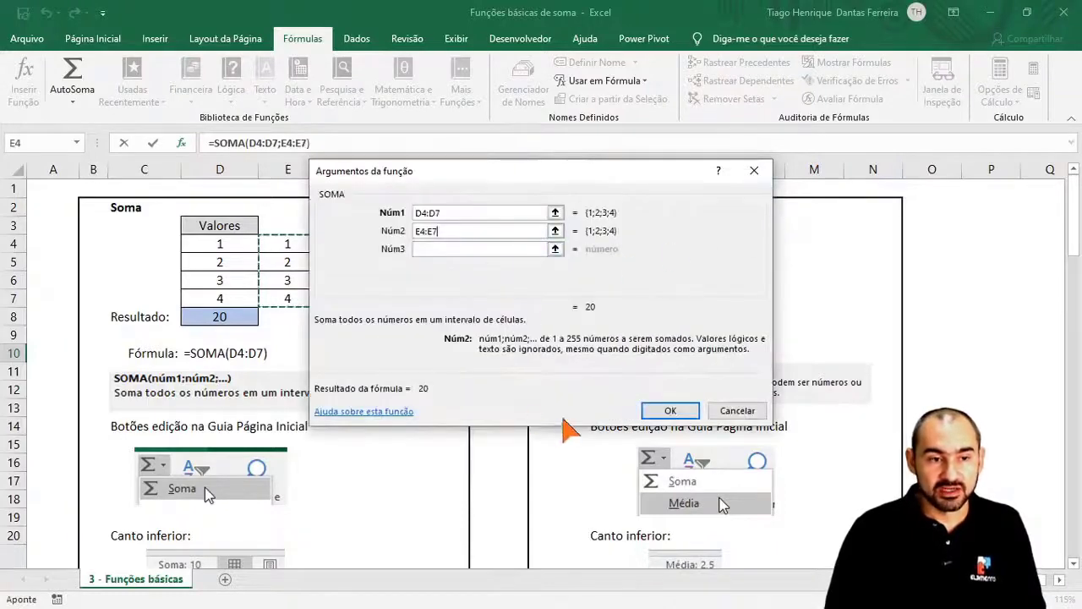
left_click(668, 411)
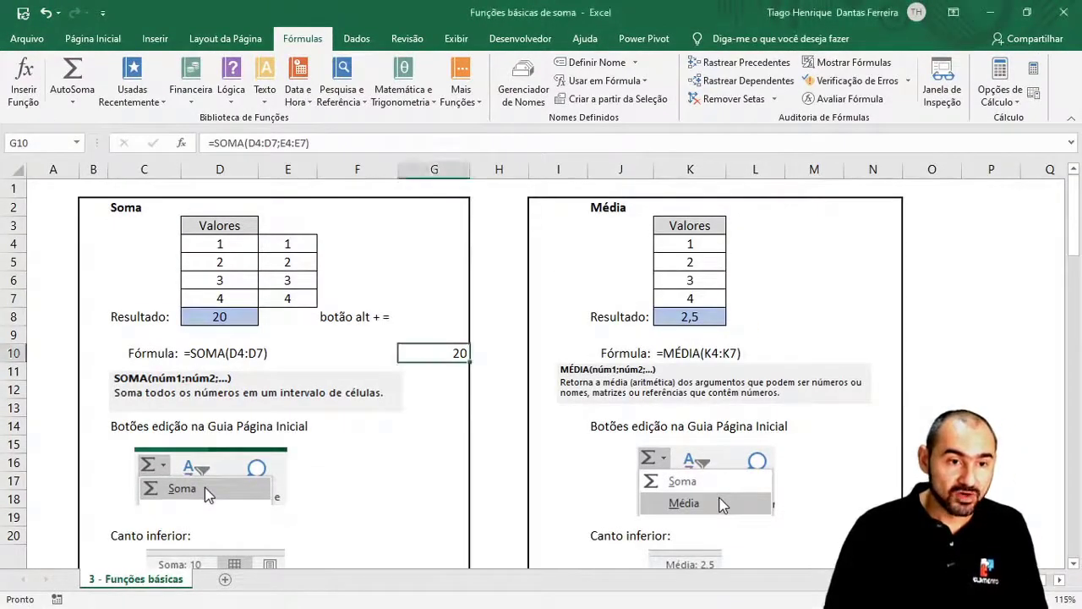
- Return to the start of the sheet and select the Soma result cell D8 to examine its formula
key("alt+Tab")
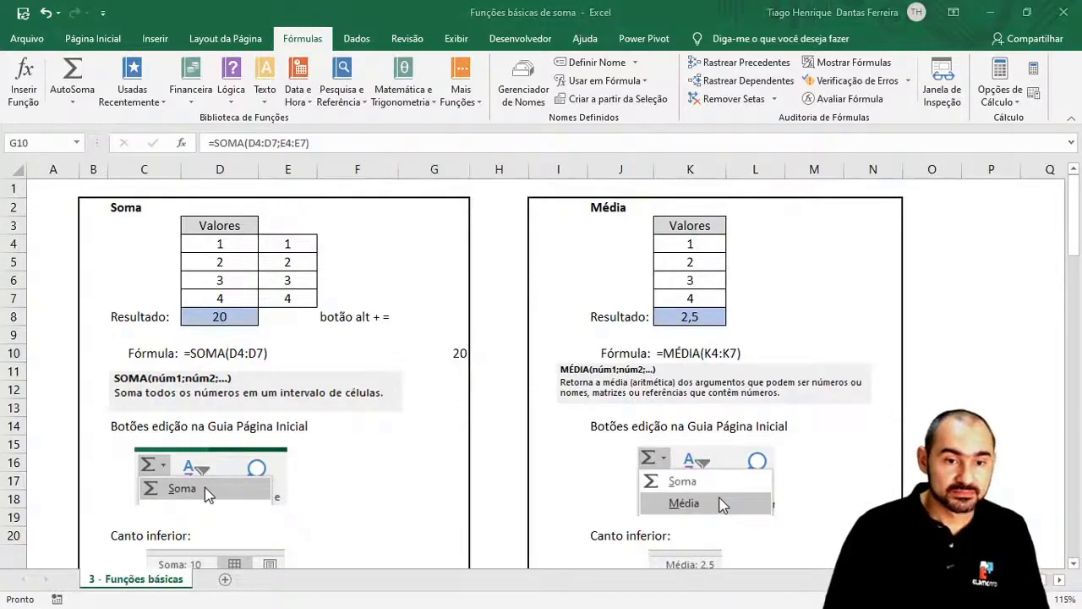
key("alt+Tab")
left_click(283, 225)
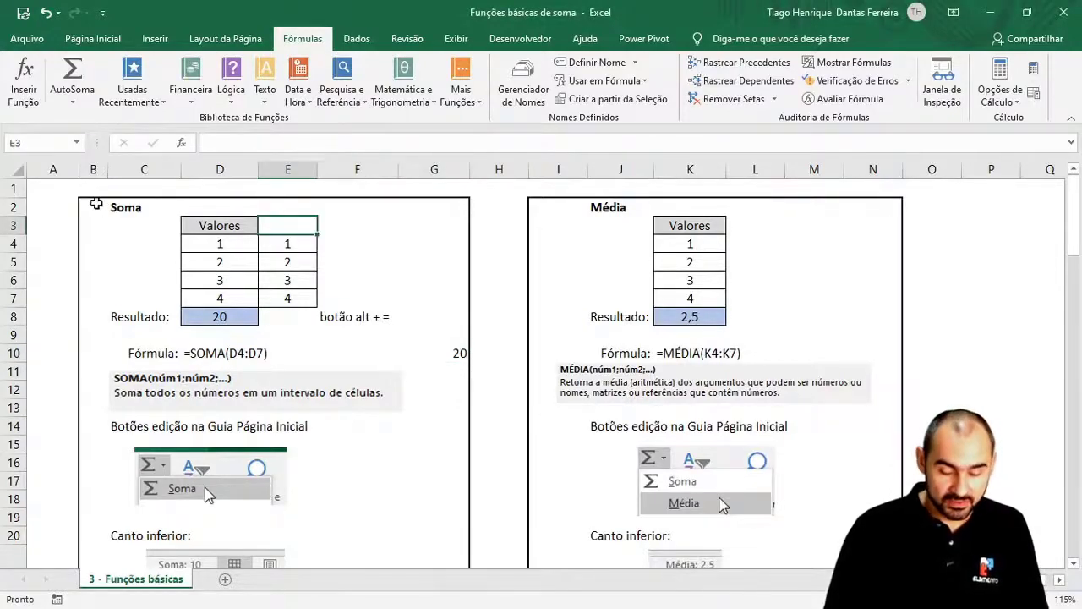
key("ctrl+Home")
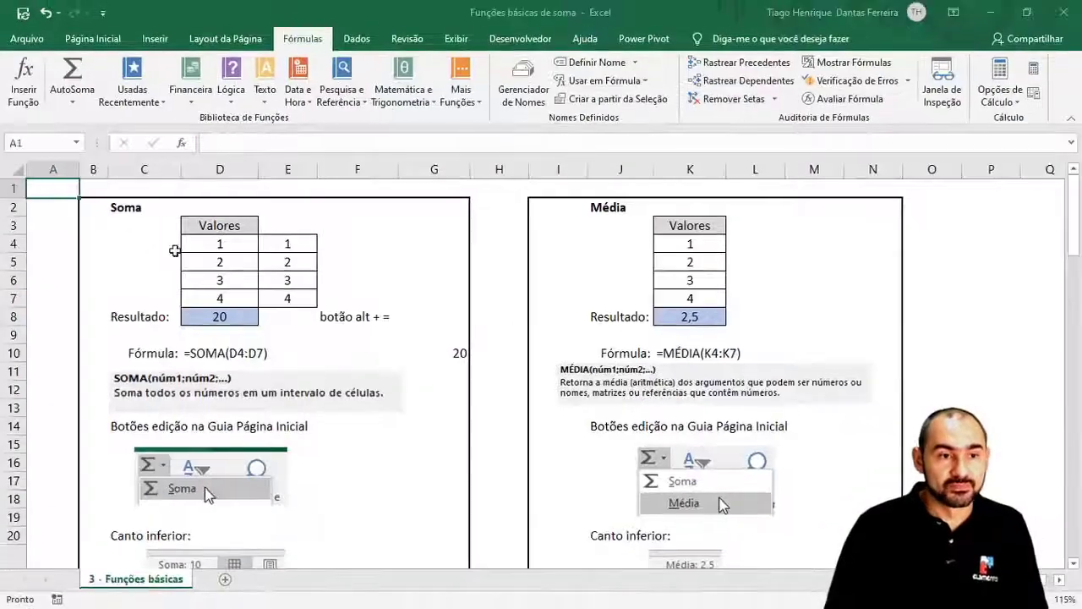
left_click(209, 315)
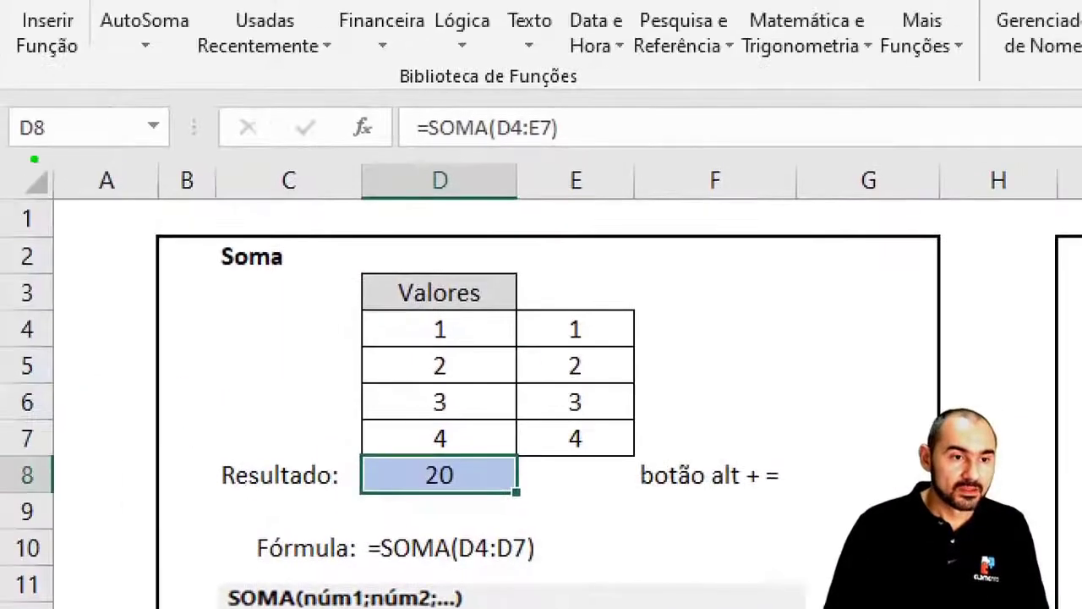